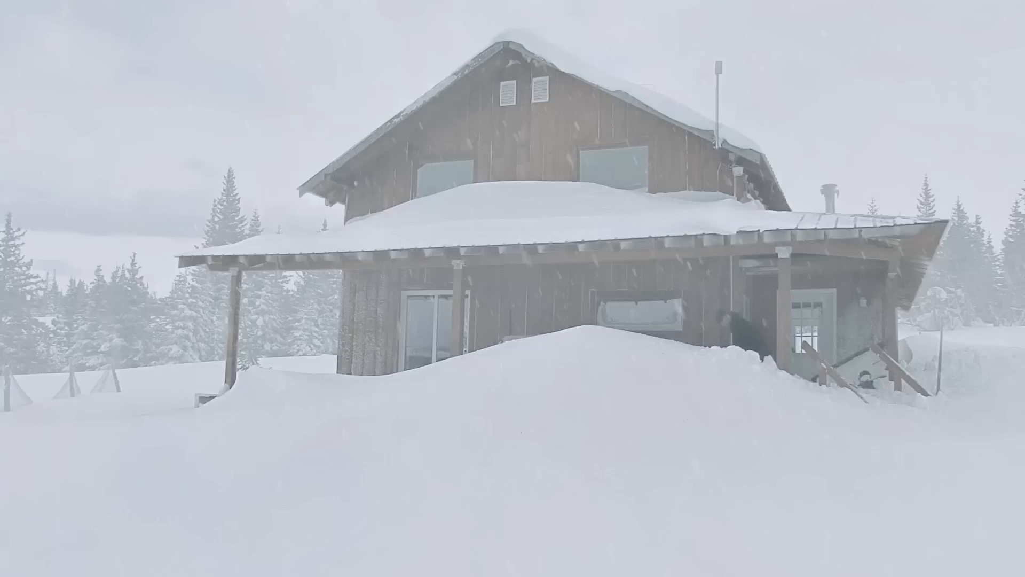
Compare different moments of the finished example.mp4 clip, jumping between the snowstorm effect and the original house footage
click(549, 545)
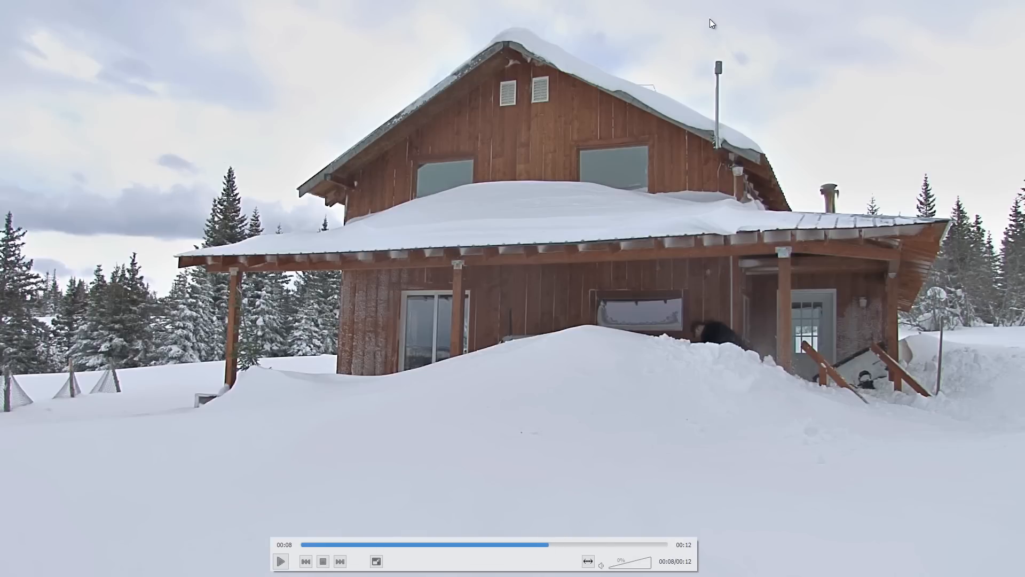
click(361, 545)
click(569, 545)
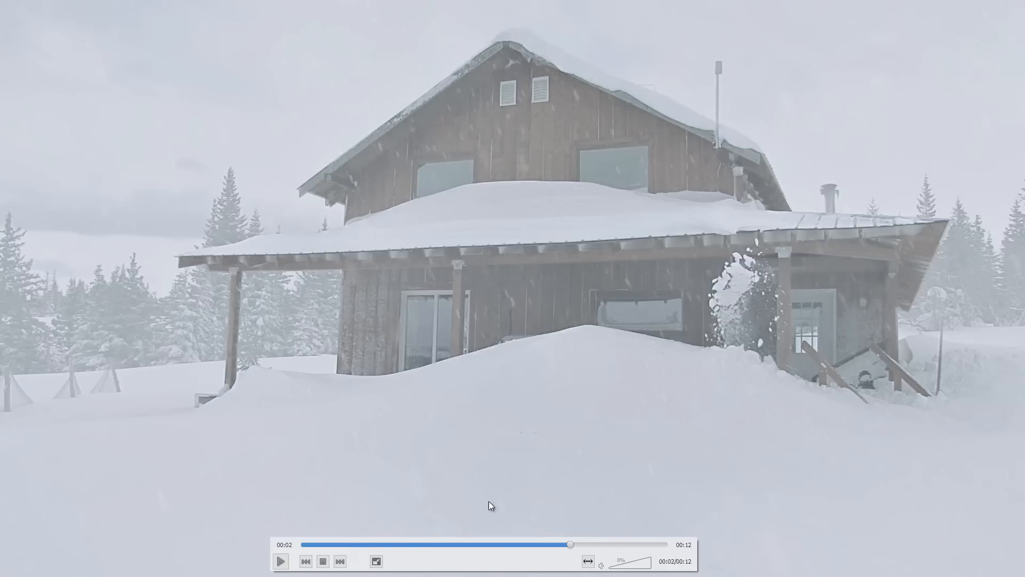
click(351, 545)
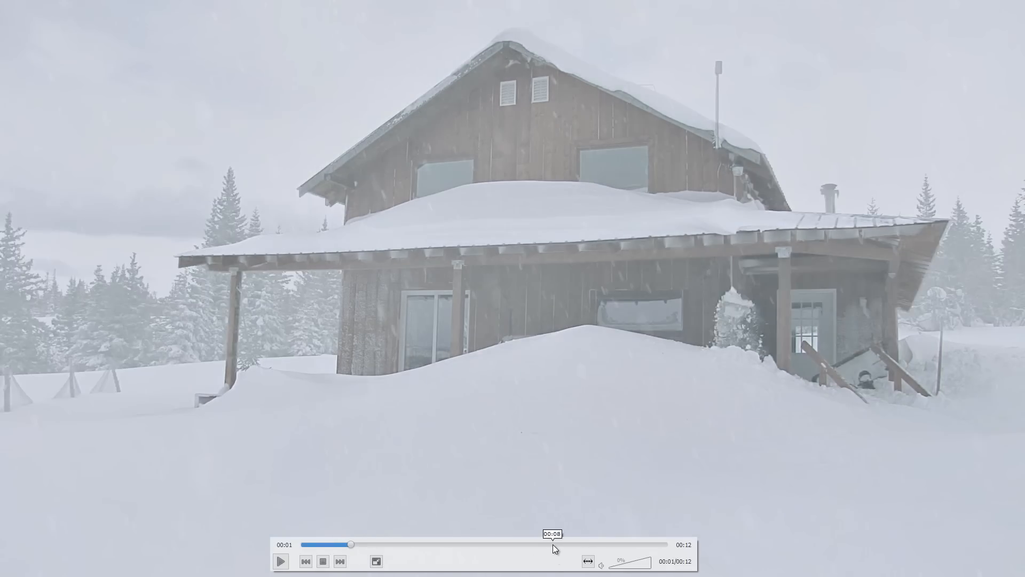
click(553, 545)
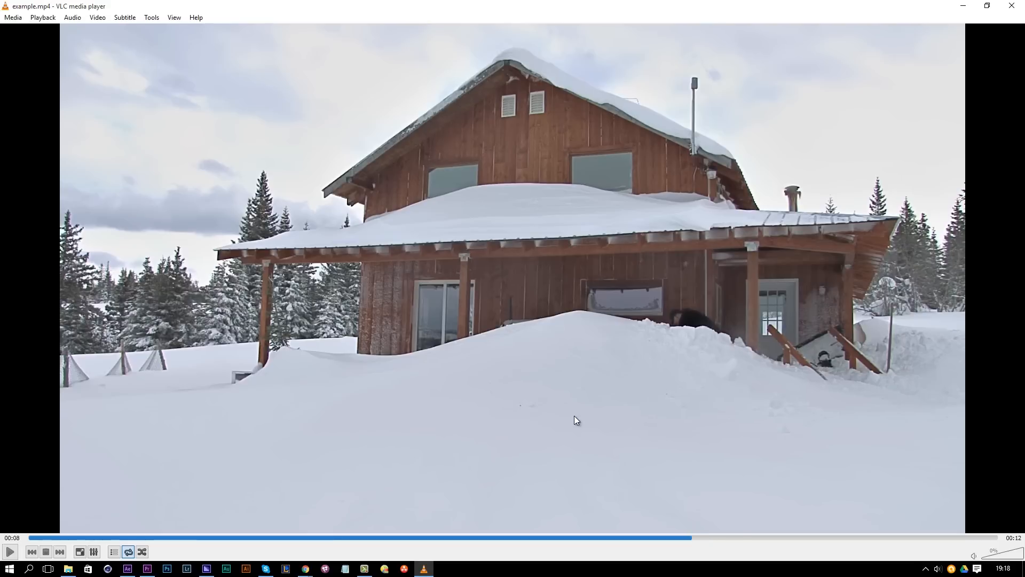
Switch to After Effects and create a new composition from the snow-covered house .mov footage
click(127, 568)
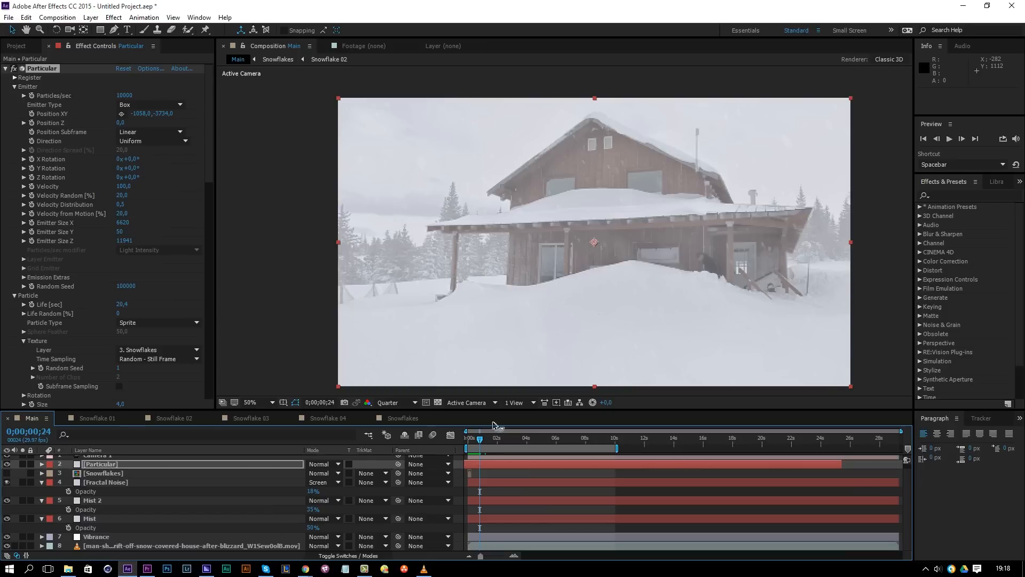
click(11, 48)
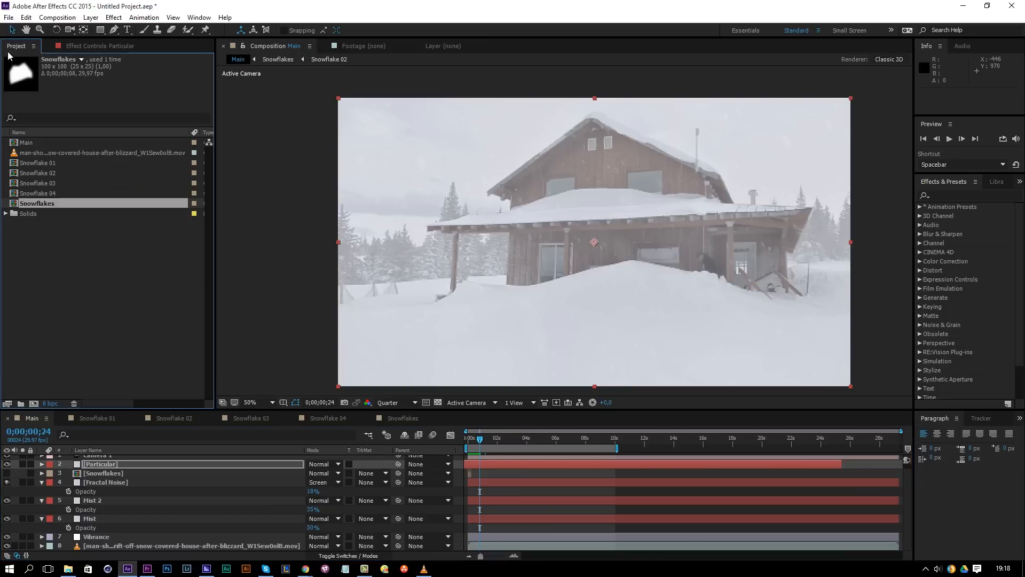
click(45, 152)
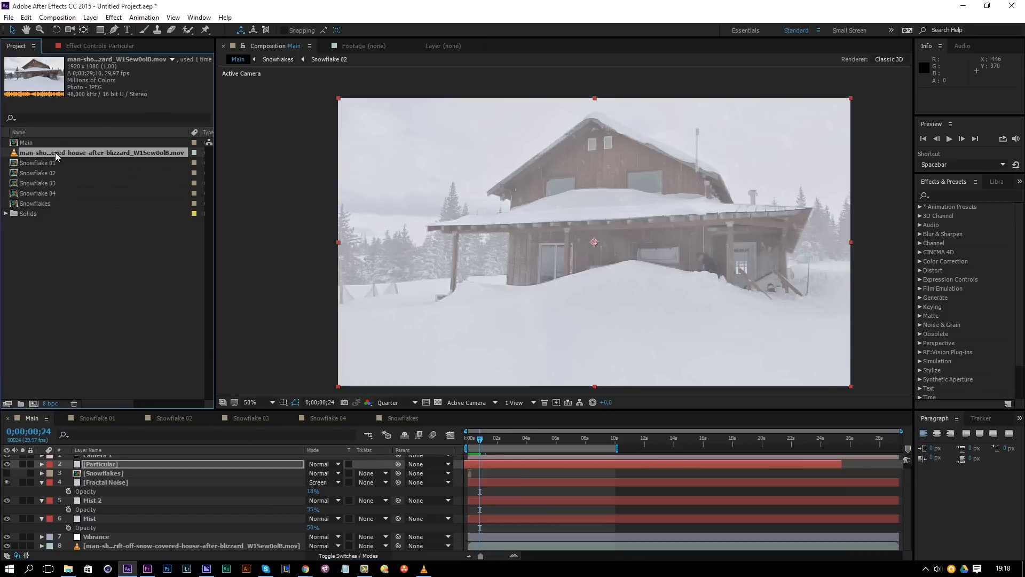
drag(58, 158, 34, 404)
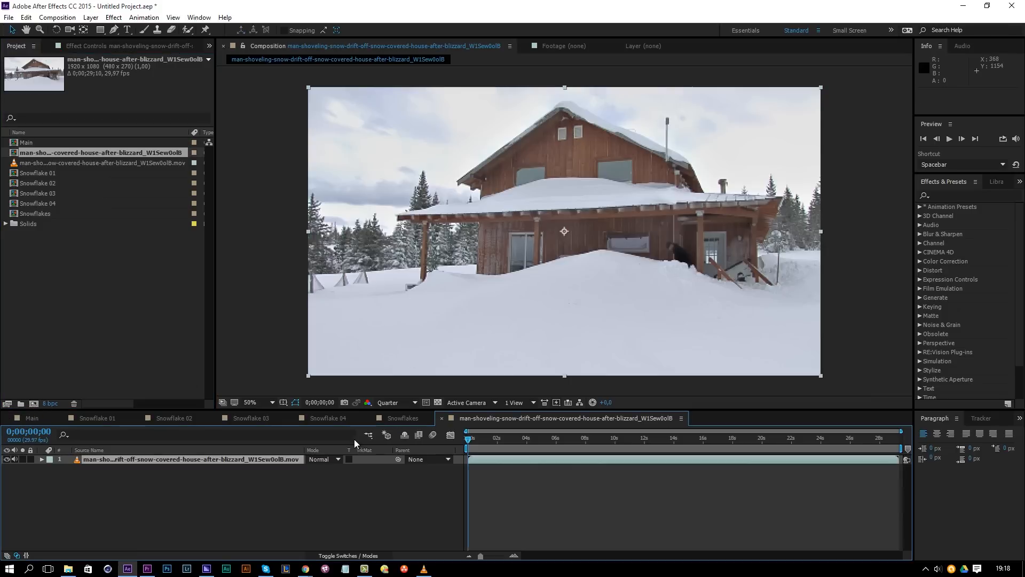
Rename the new footage composition as Main_scene
key(ctrl+k)
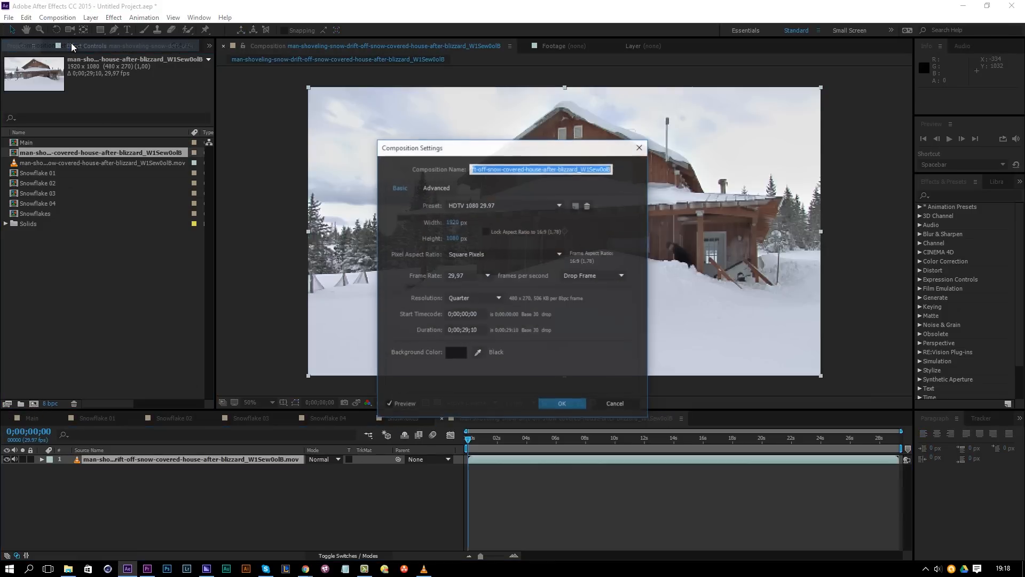
text(Main_scene)
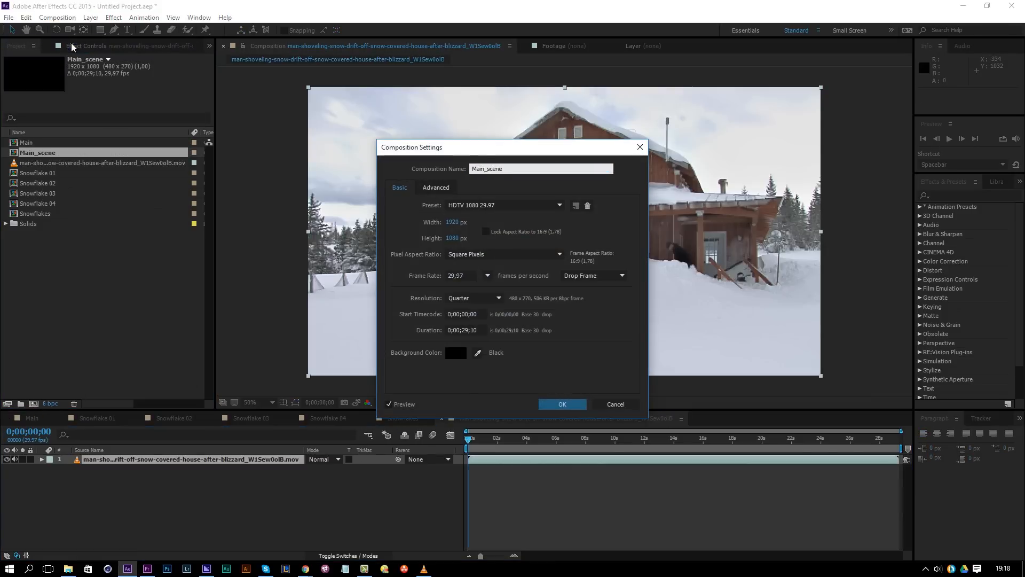
key(Return)
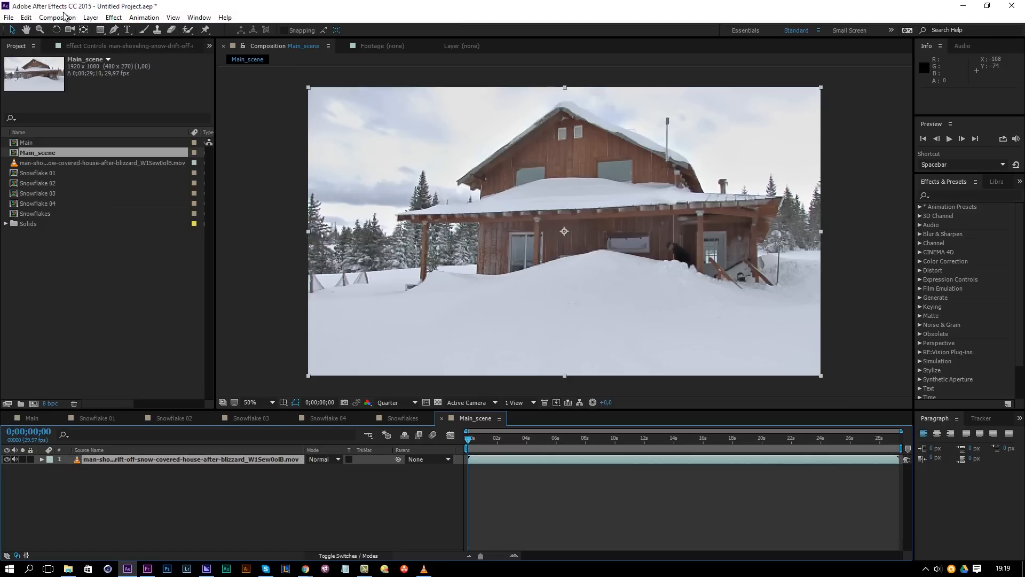
click(57, 17)
click(293, 213)
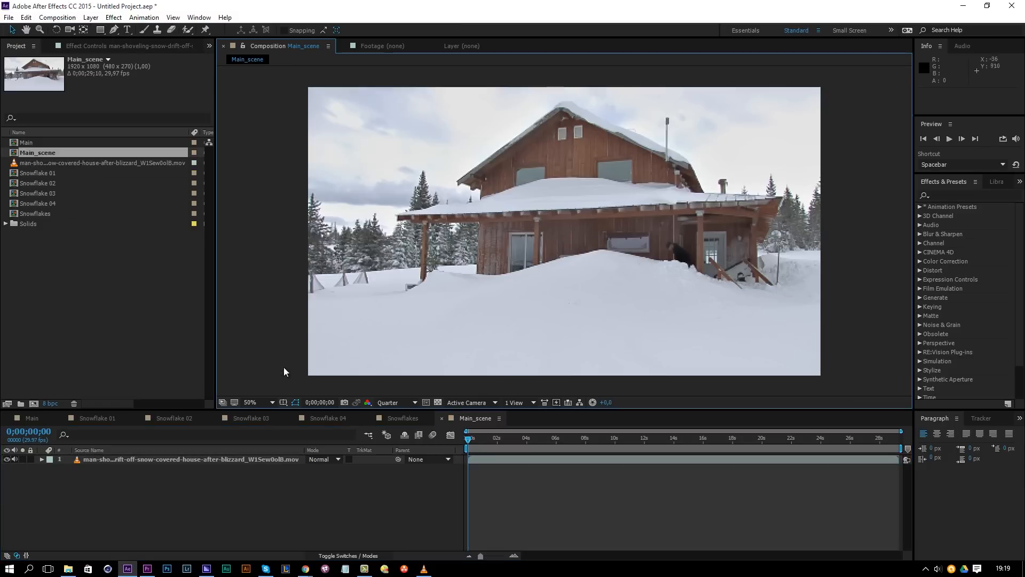
Enlarge the composition preview area and fit the whole frame inside it
drag(267, 411, 269, 450)
click(267, 436)
click(283, 257)
Delete all project items, including the Main and Snowflake compositions and the Solids folder, keeping only Main_scene and the house footage
drag(49, 304, 36, 175)
ctrl+click(36, 144)
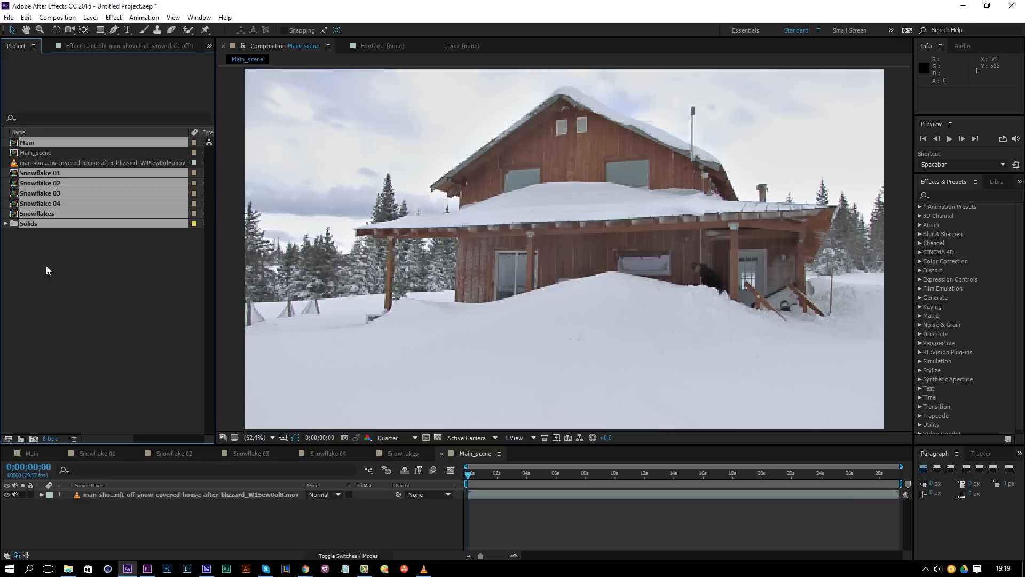
click(74, 438)
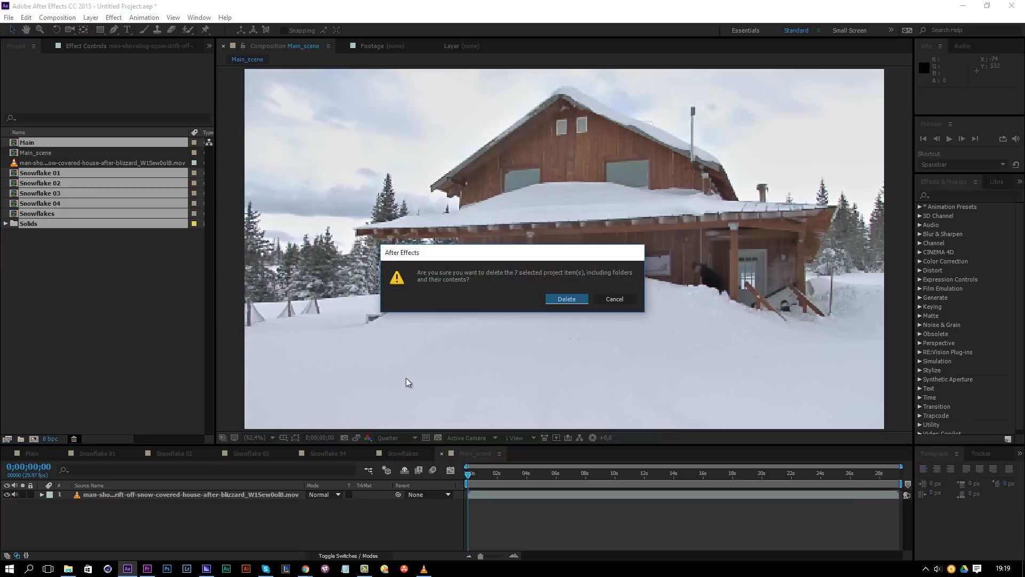
click(560, 299)
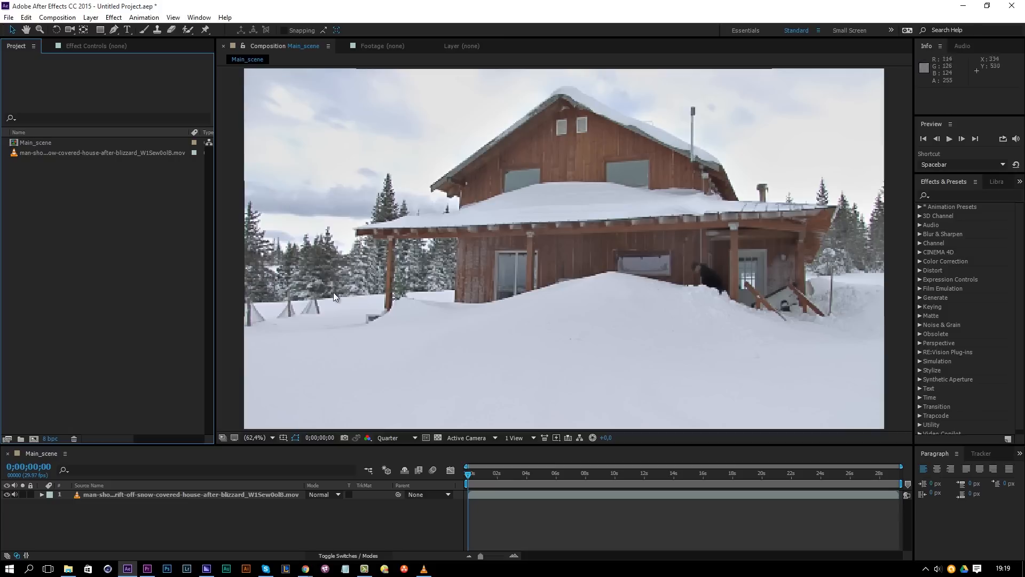
Set the composition preview resolution to Full
click(398, 439)
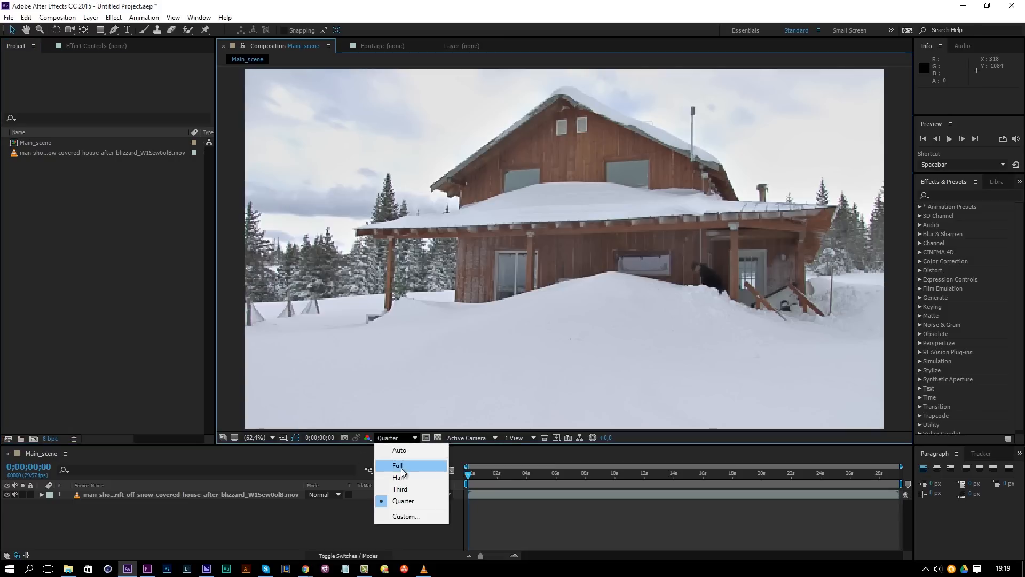
click(401, 469)
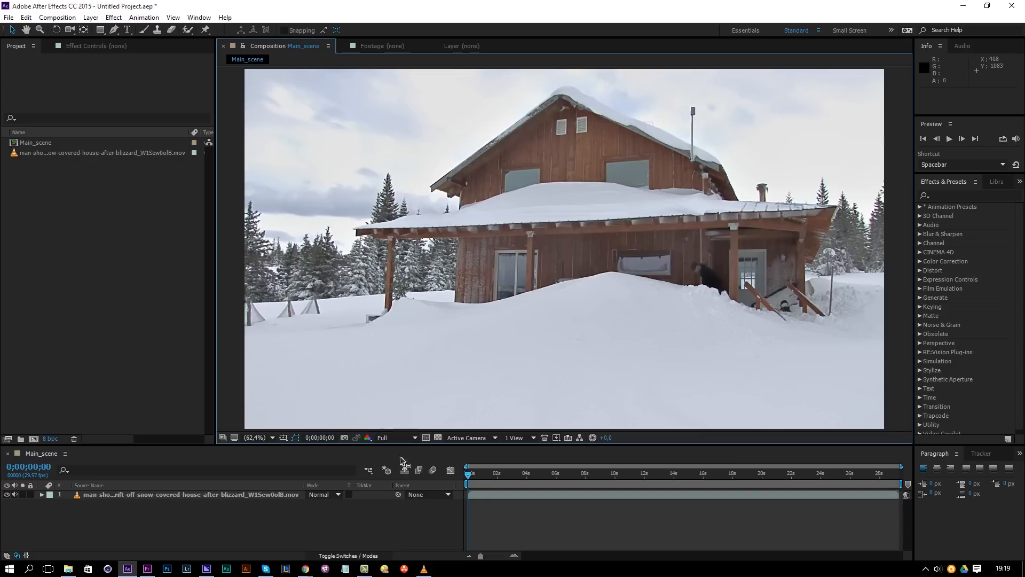
click(398, 438)
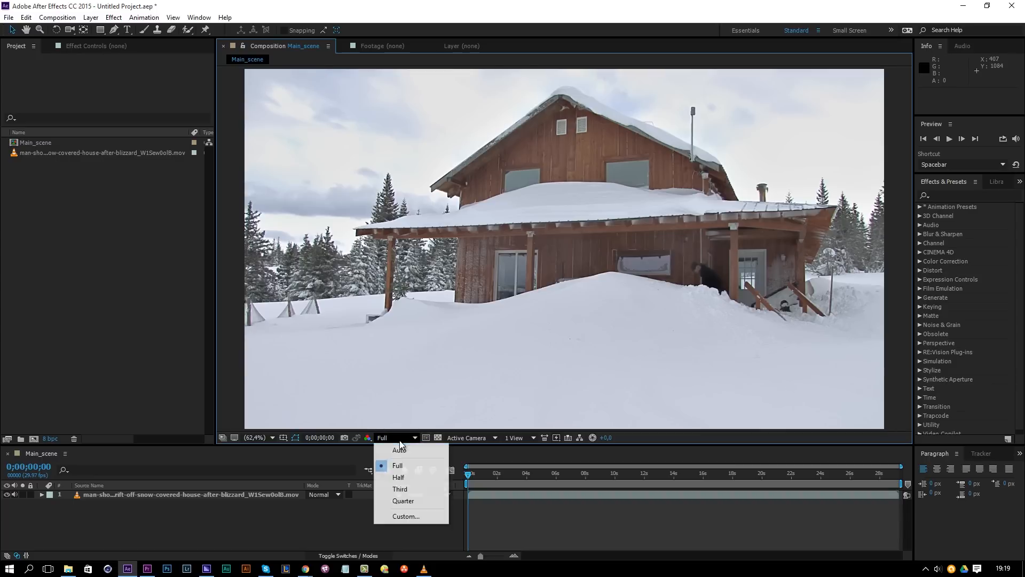
click(406, 440)
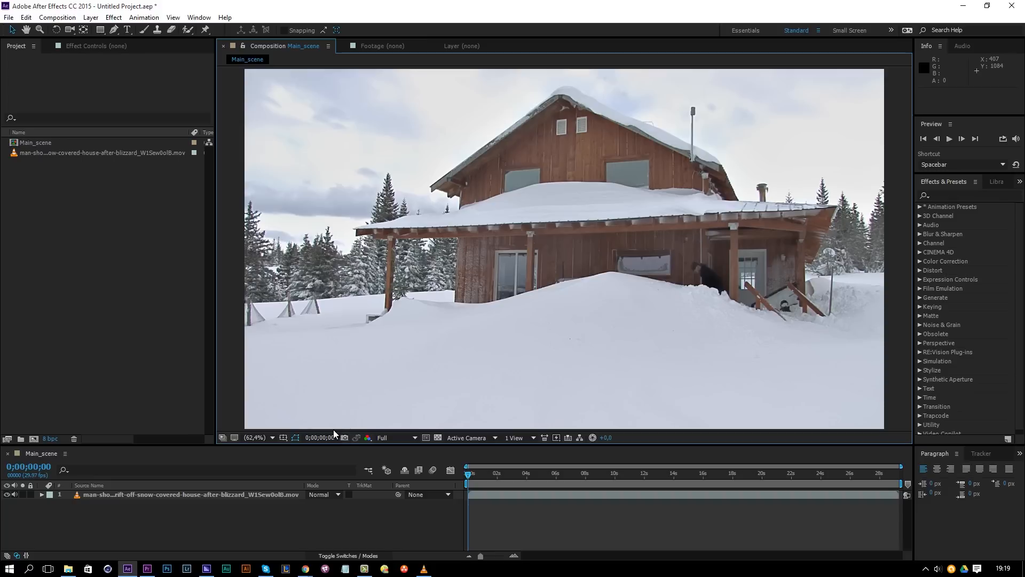
Scrub through the house footage, end the work area at 0;00;10;02, and trim the composition to it
click(278, 494)
drag(468, 473, 553, 483)
click(468, 474)
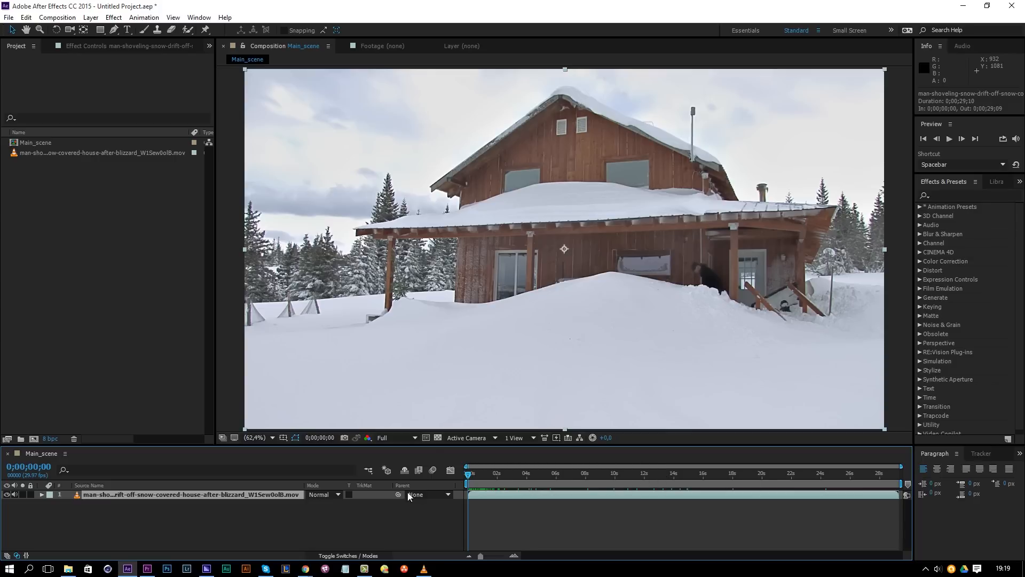
click(616, 475)
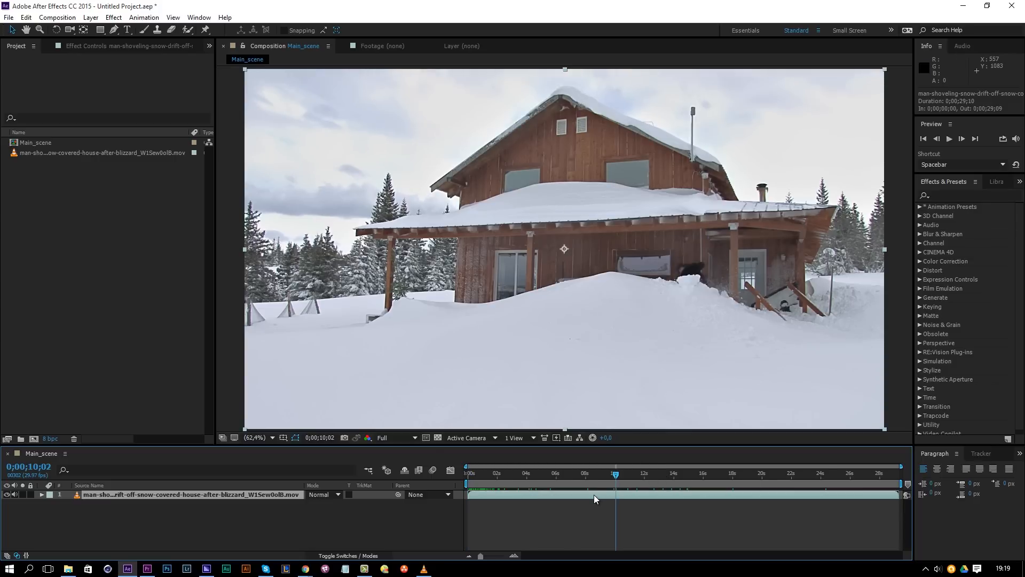
key(n)
right_click(603, 483)
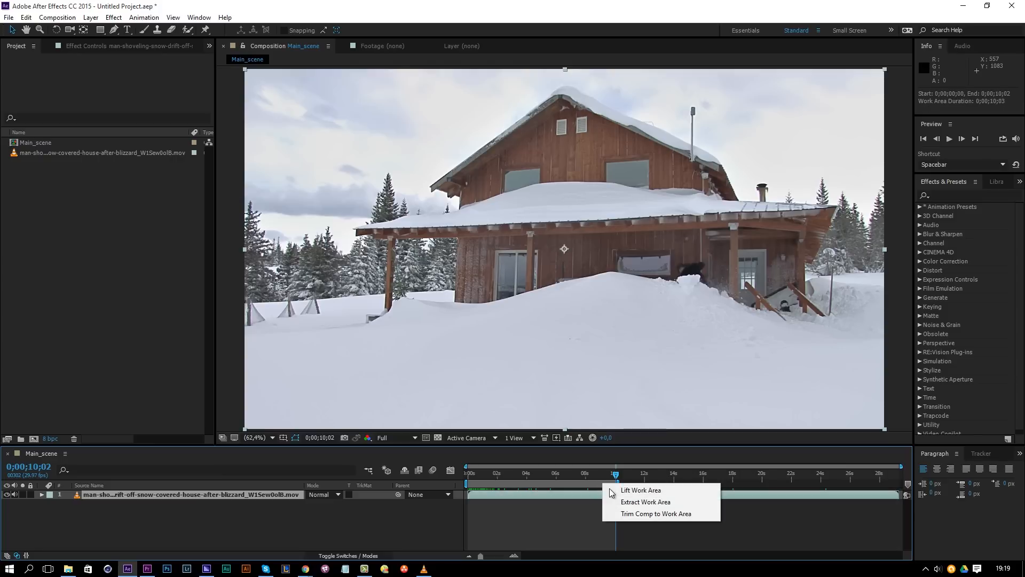
click(627, 514)
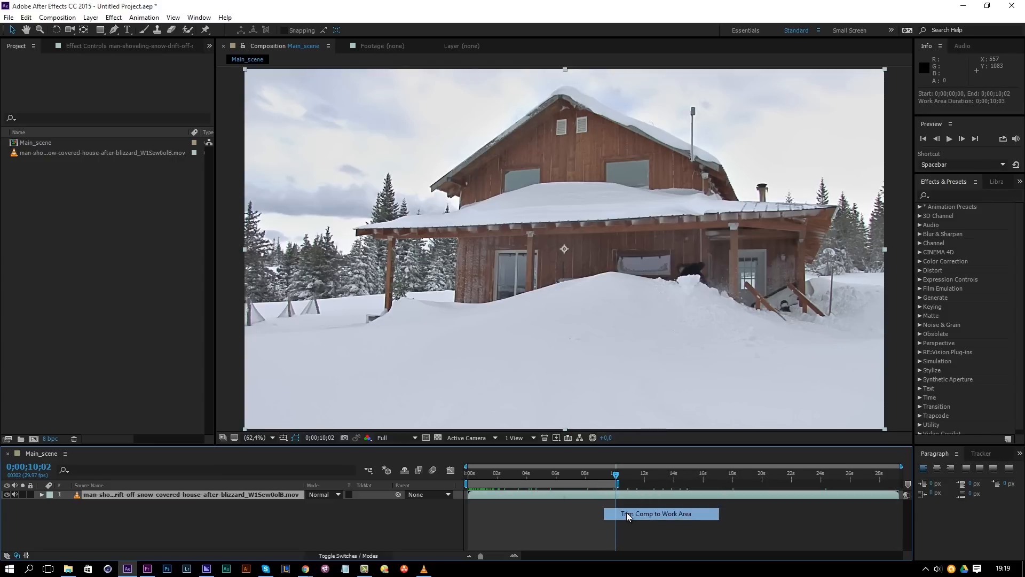
Create a 1920 x 1080 px solid in a pale blue colour sampled from the snow in the footage
right_click(297, 531)
mouse_move(355, 426)
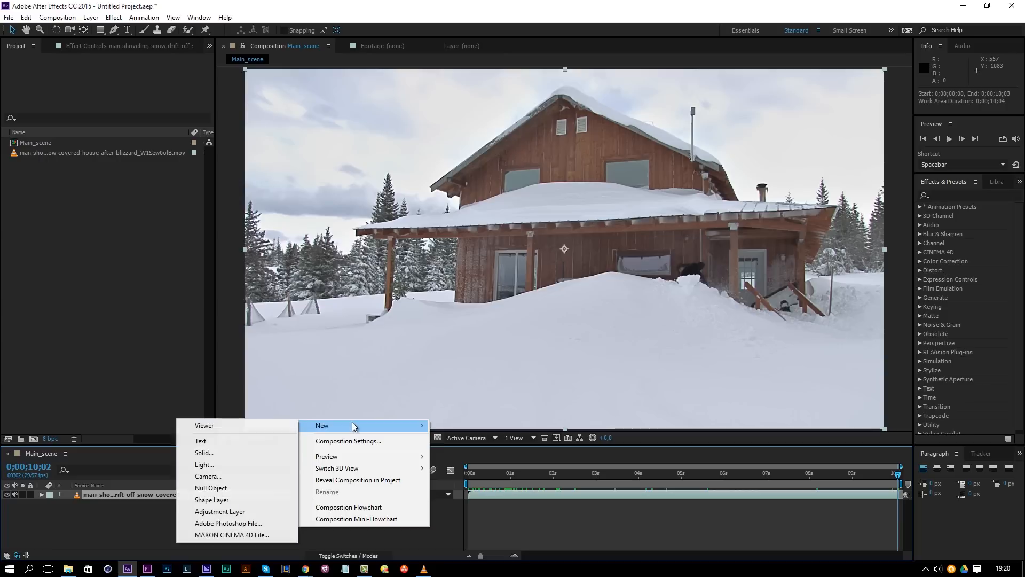
click(203, 454)
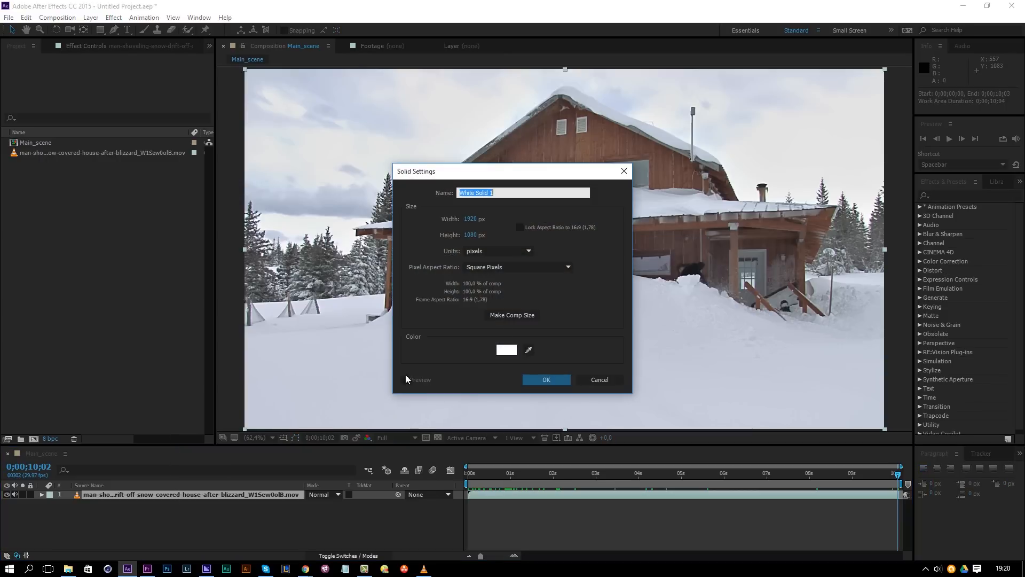
click(528, 350)
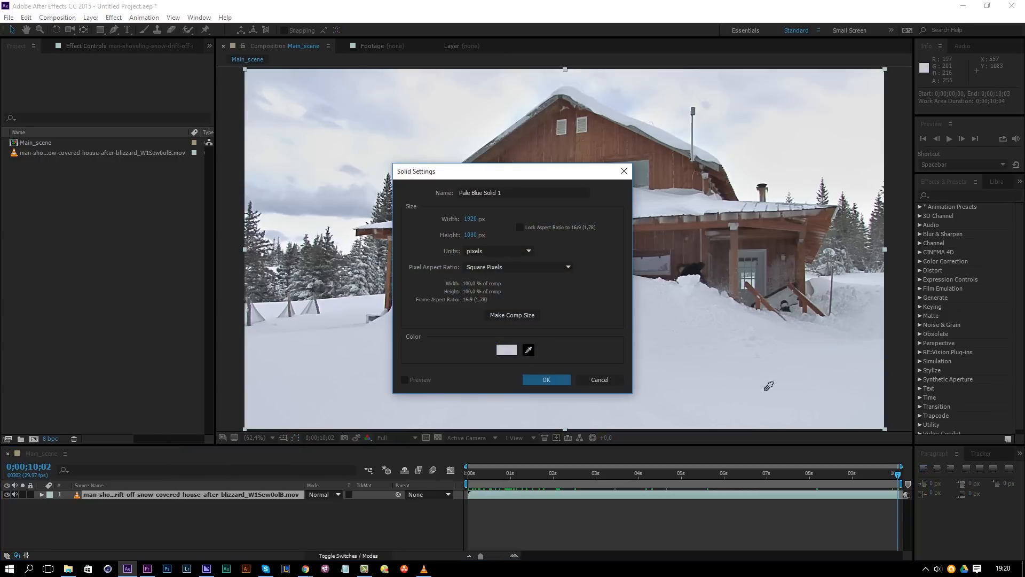
click(738, 368)
click(506, 350)
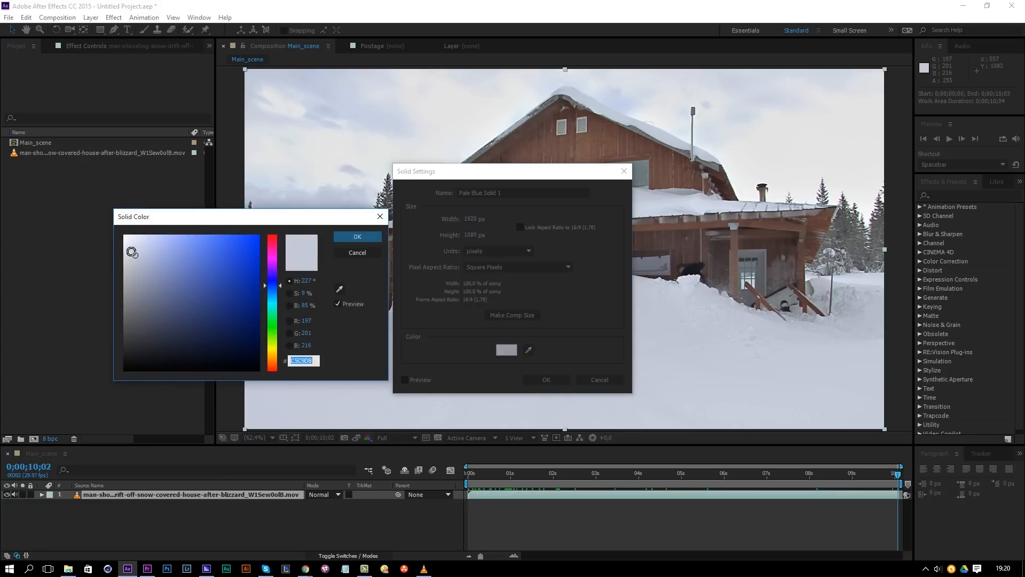
click(357, 236)
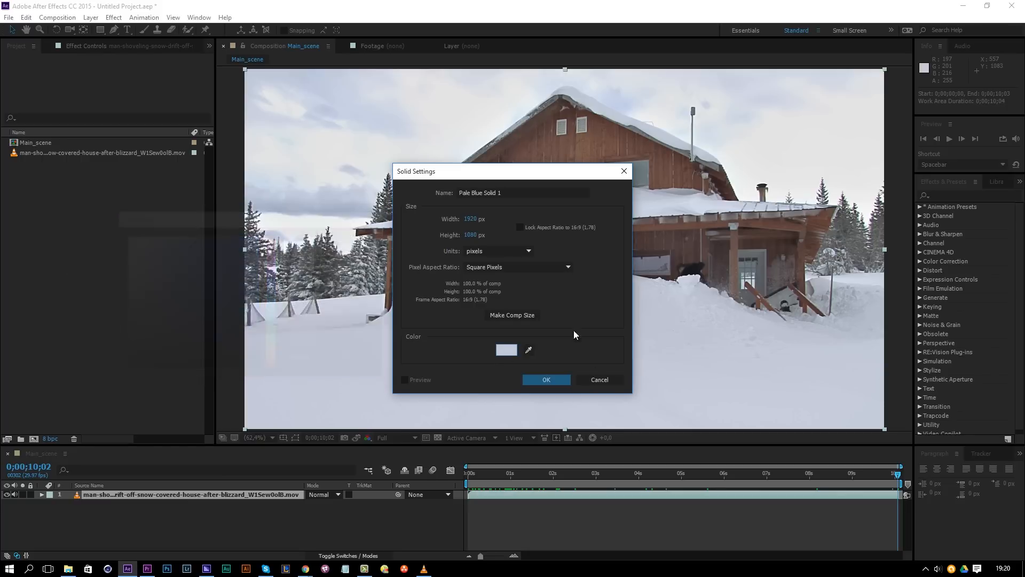
click(543, 381)
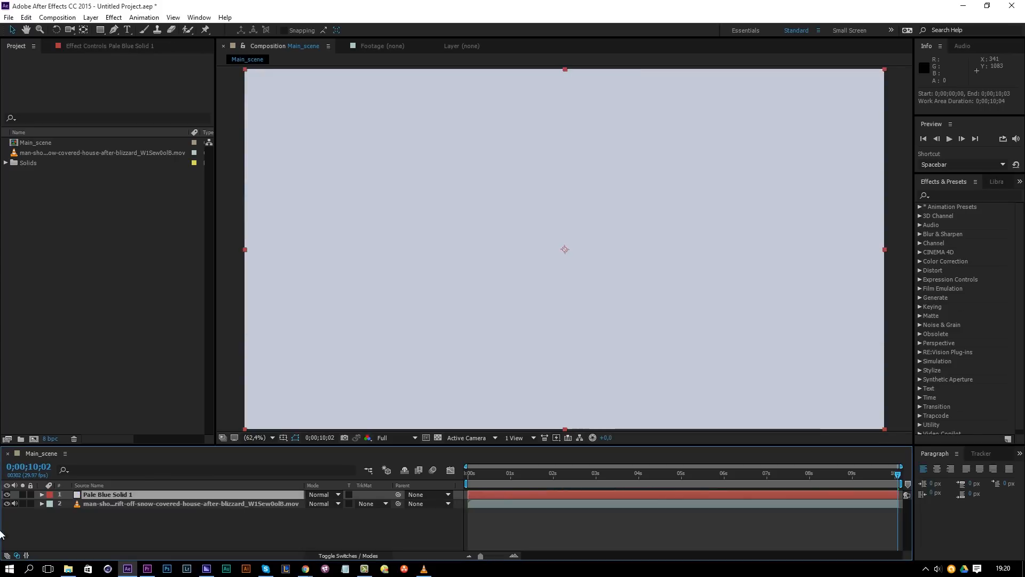
Toggle the pale blue solid's visibility and leave it hidden so the footage underneath shows
click(7, 494)
click(7, 495)
click(7, 495)
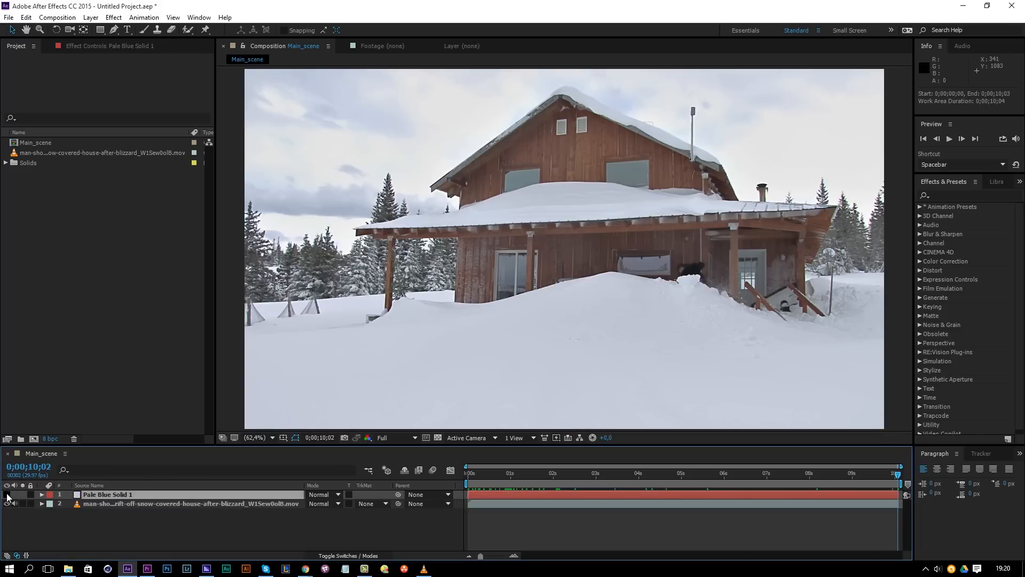
Draw a Pen tool mask on the hidden solid along the house outline, starting at the snowy base of the outer porch post
click(114, 29)
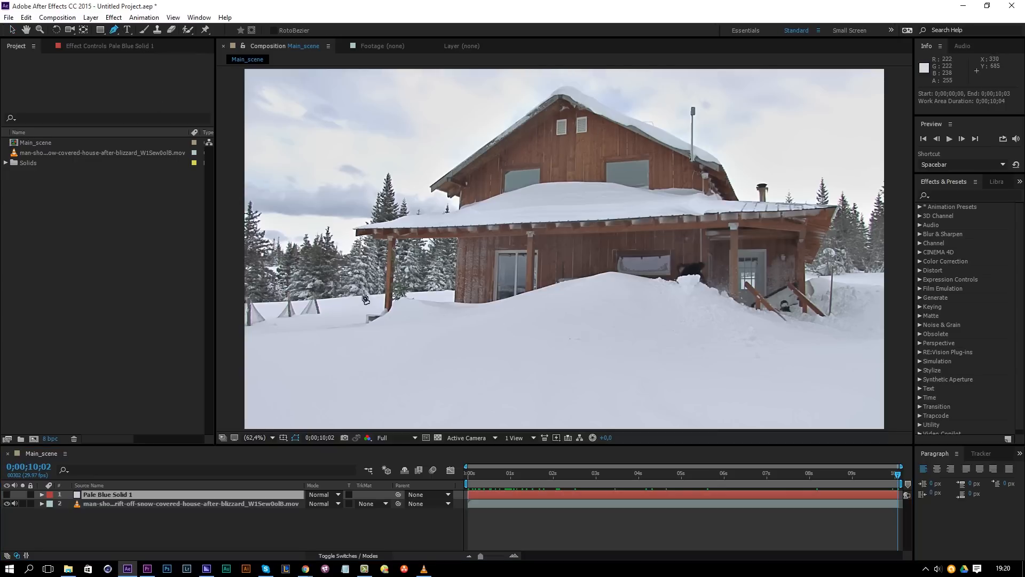
scroll(360, 301, up, 5)
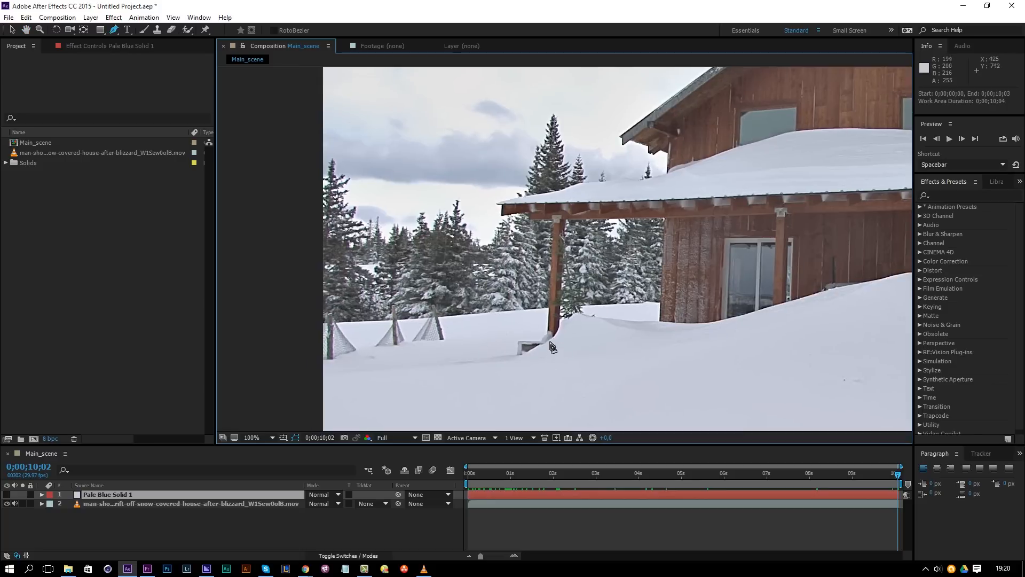
scroll(549, 344, up, 2)
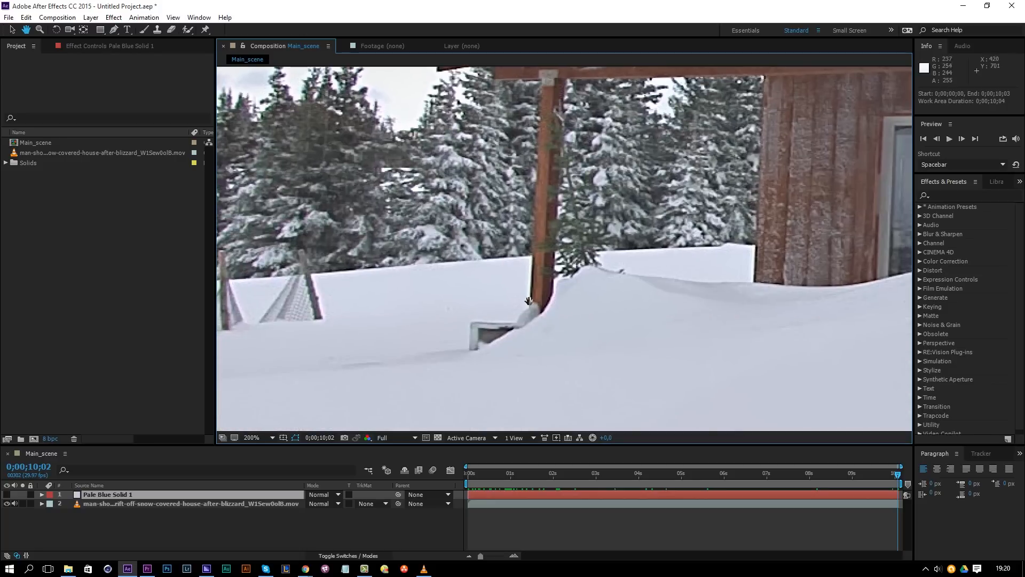
key(g)
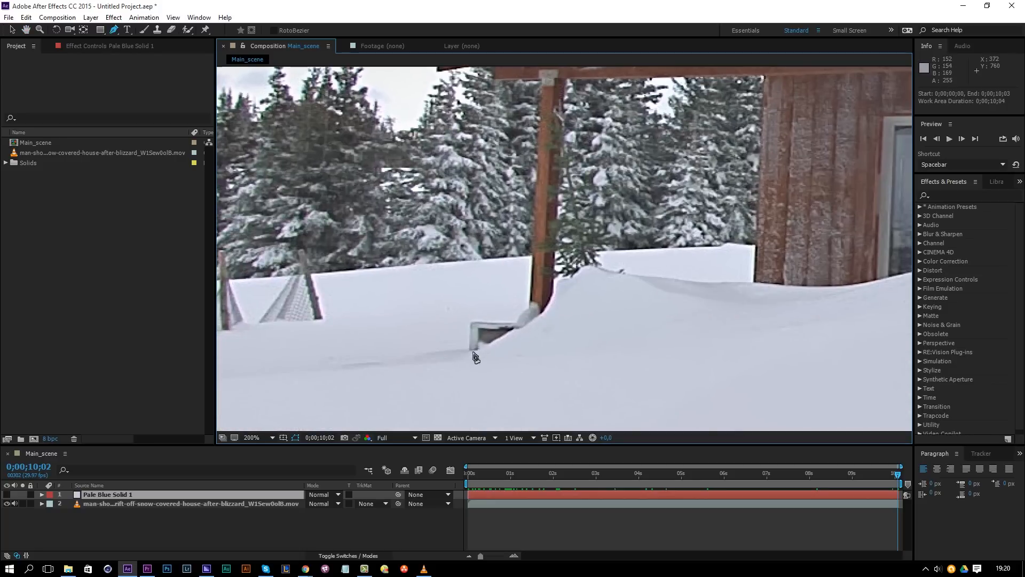
click(528, 317)
drag(541, 106, 522, 294)
click(521, 268)
scroll(452, 315, down, 1)
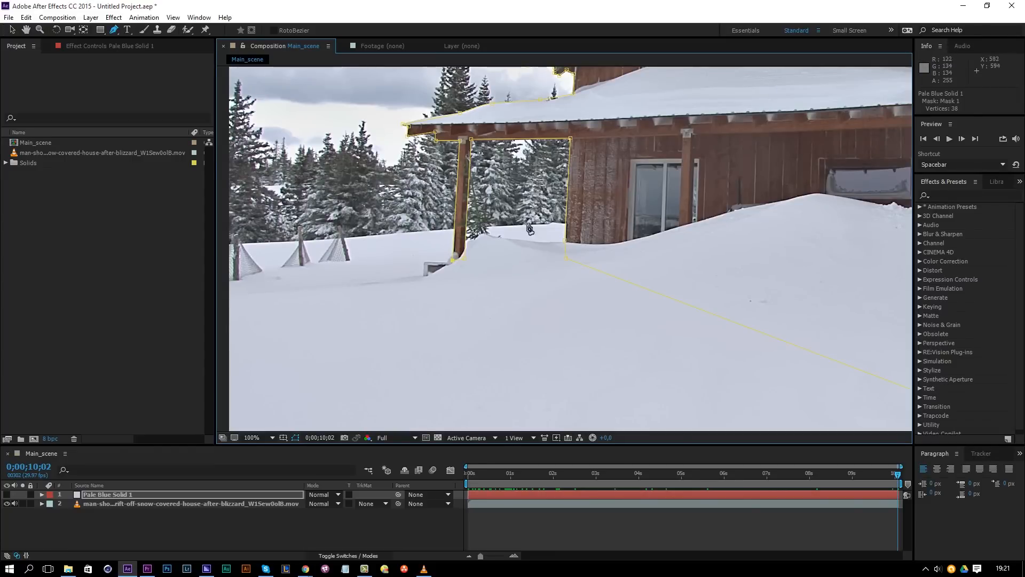
Check the closed mask outline around the house and make the pale blue solid visible again
drag(650, 195, 413, 324)
drag(708, 248, 589, 311)
drag(662, 323, 658, 206)
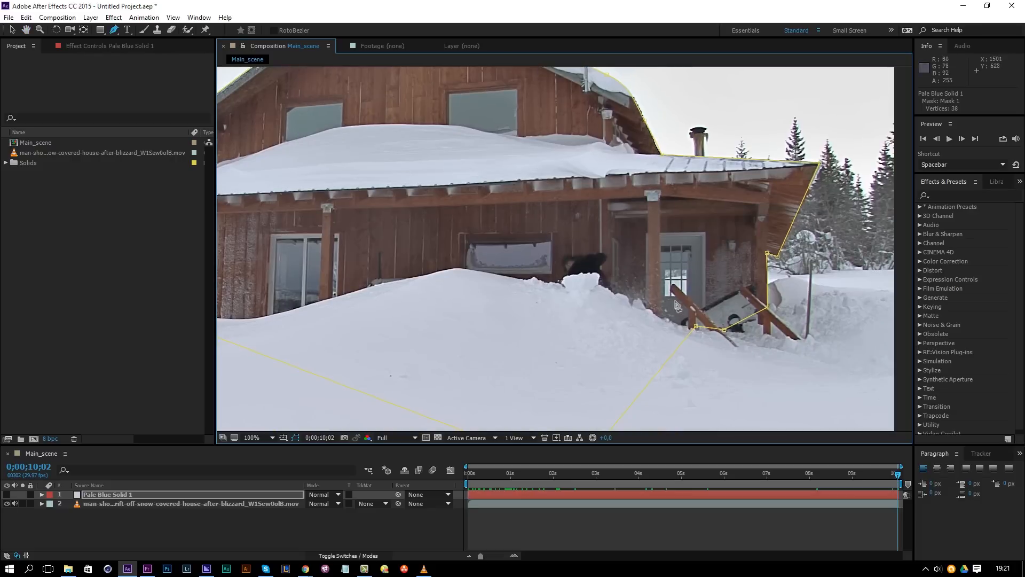
key(space)
drag(418, 195, 627, 185)
scroll(618, 198, down, 1)
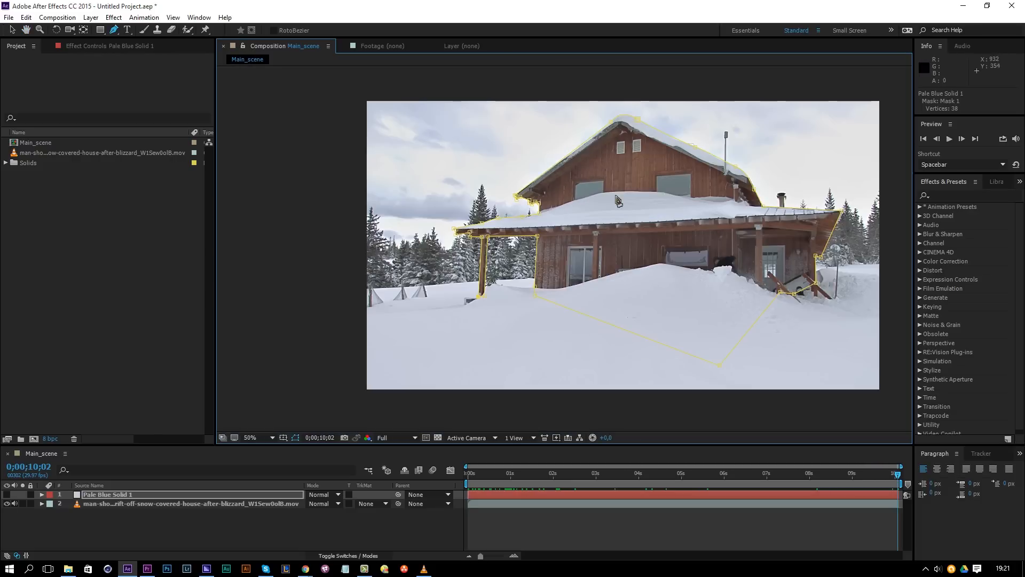
click(6, 494)
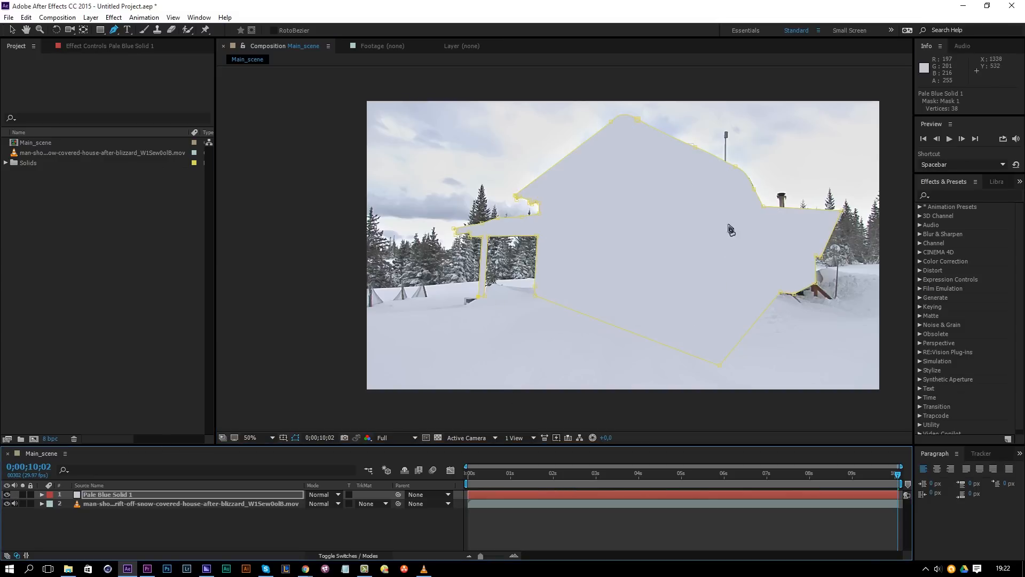
Reveal the pale blue solid's mask properties and set the house mask's mode to Subtract
key(v)
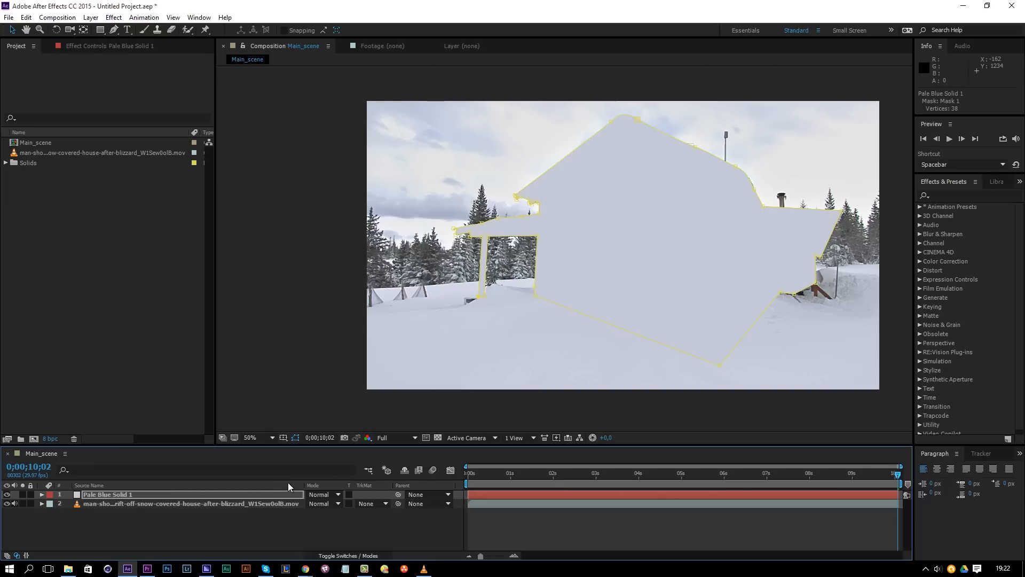
key(m)
key(m)
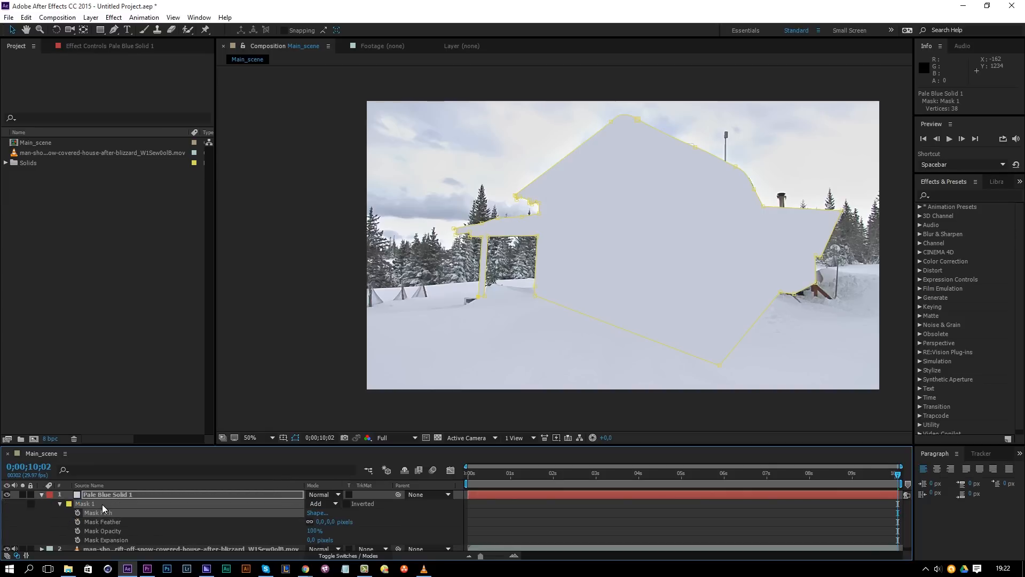
click(56, 517)
scroll(72, 514, down, 1)
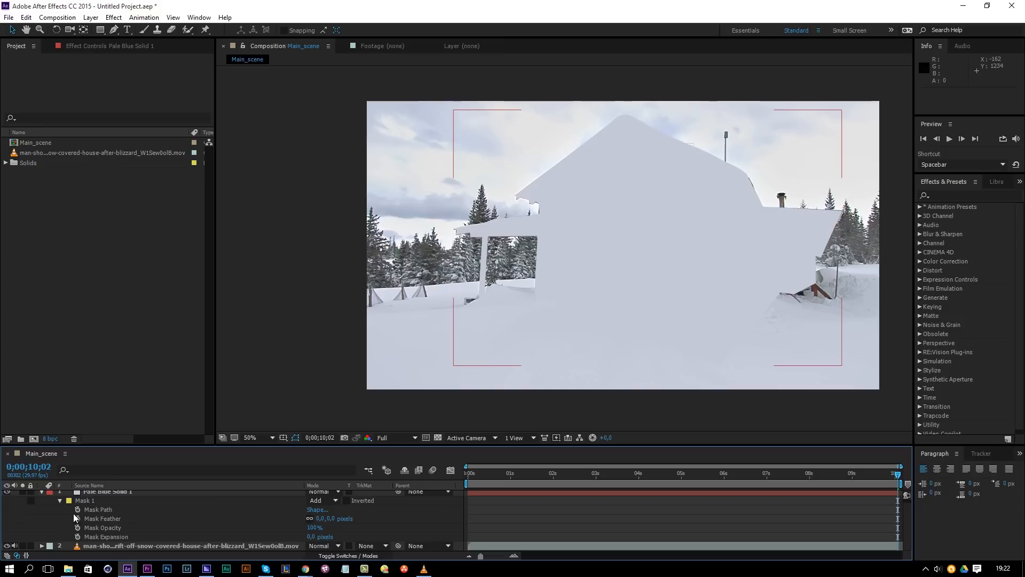
click(322, 501)
click(344, 444)
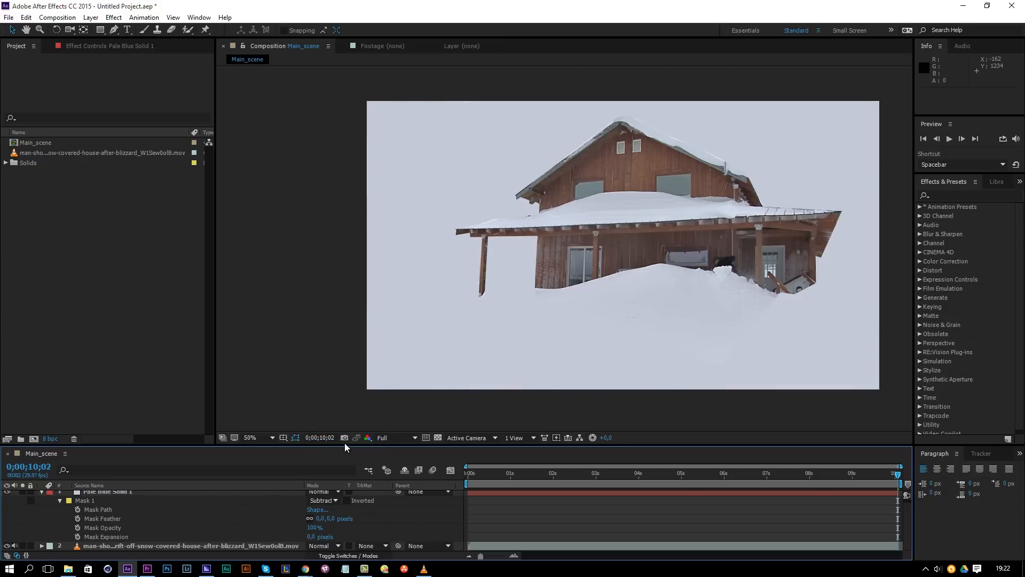
Draw a rectangular mask on the pale blue solid across the snowy ground, extending past the frame edges, and set its mode to Subtract
click(85, 492)
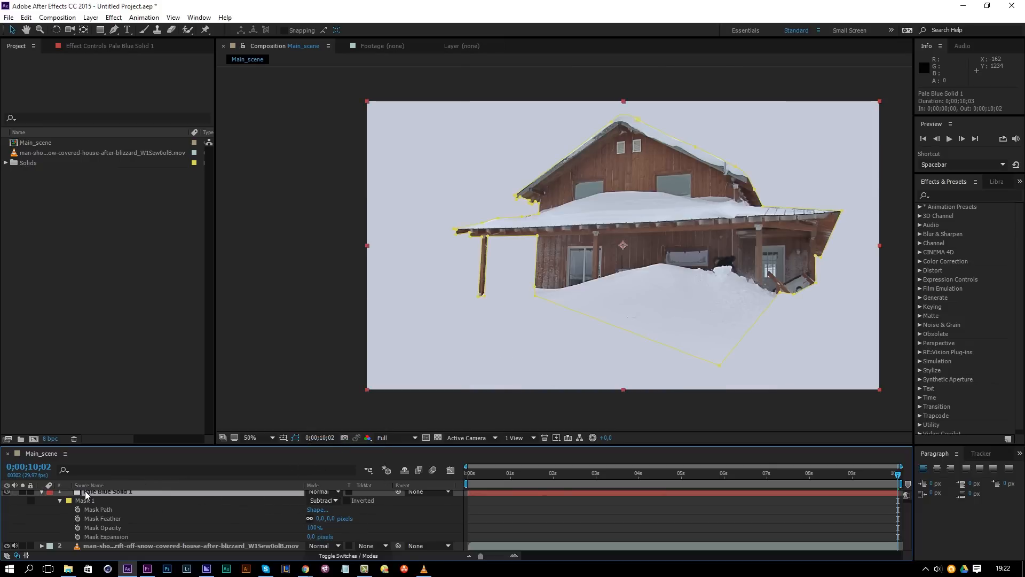
click(99, 30)
drag(100, 30, 151, 33)
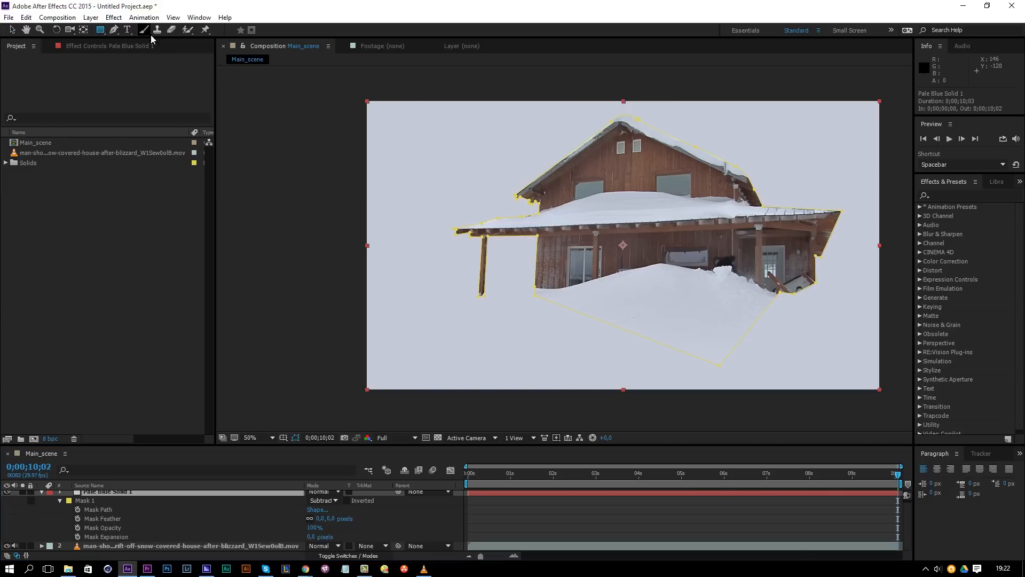
drag(284, 268, 893, 411)
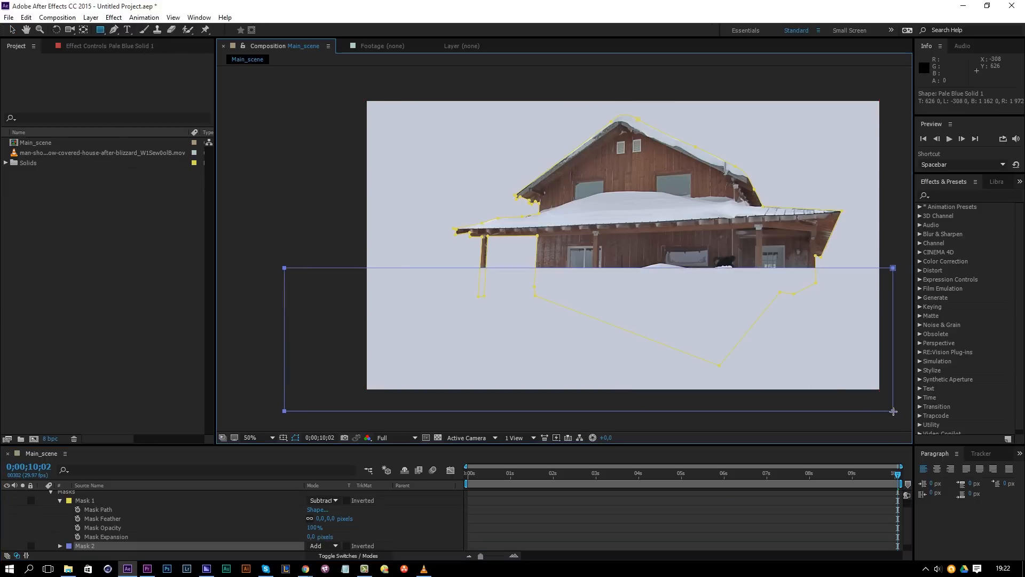
click(321, 545)
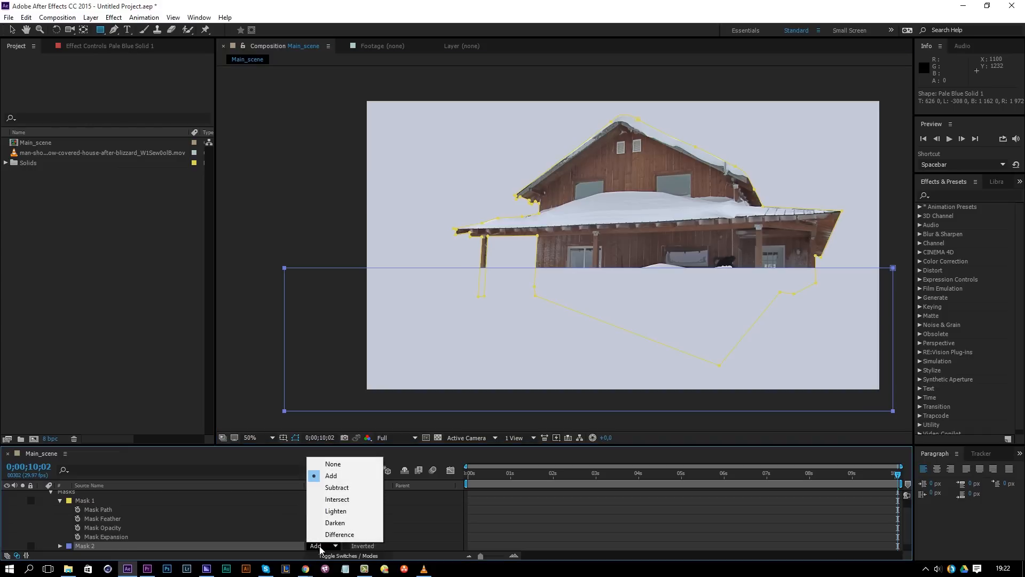
click(338, 489)
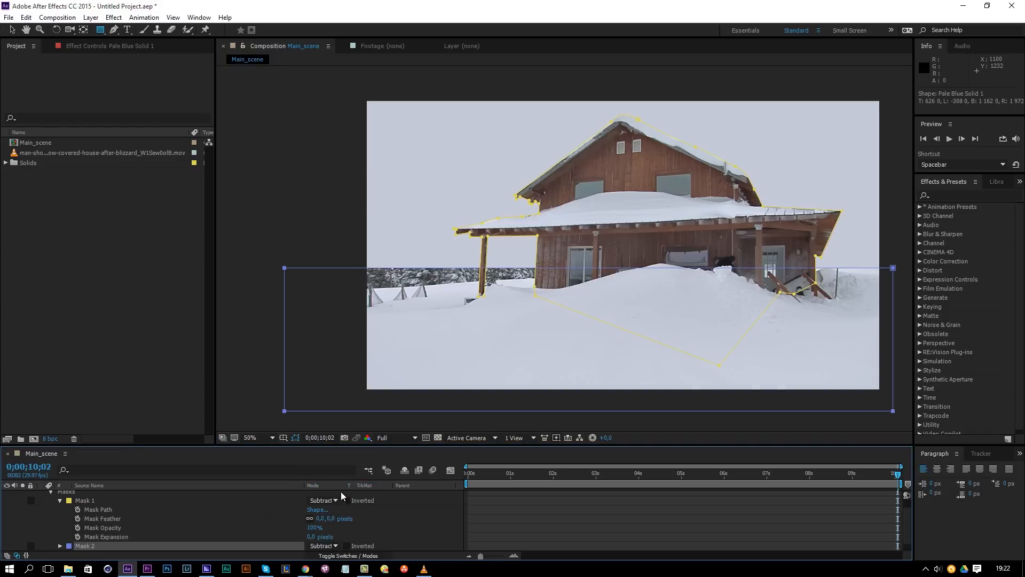
Enlarge the timeline area to show both masks' properties and feather the rectangular ground mask by 279 pixels
scroll(232, 518, down, 1)
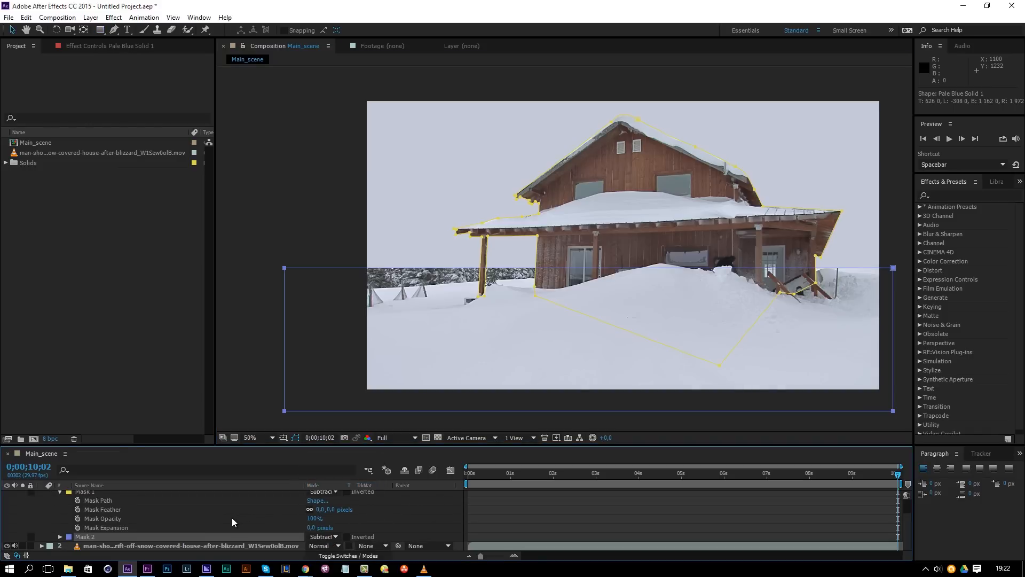
scroll(222, 519, up, 1)
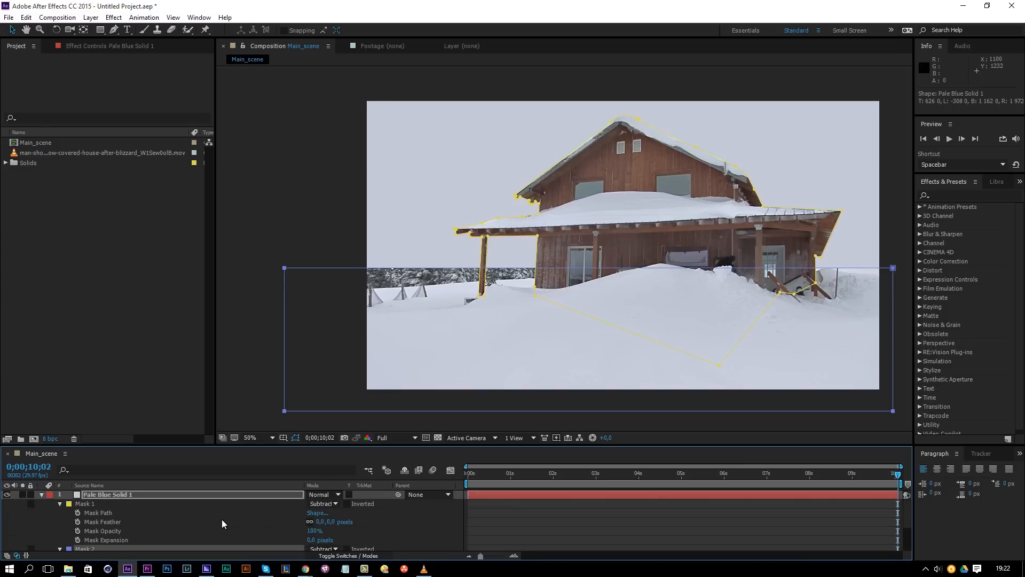
scroll(222, 519, down, 3)
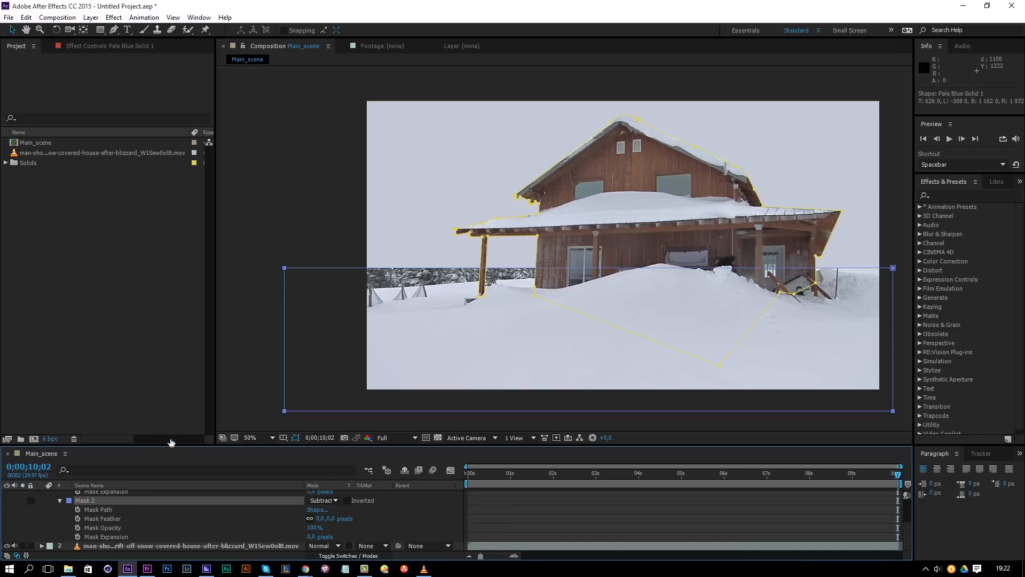
drag(171, 443, 171, 381)
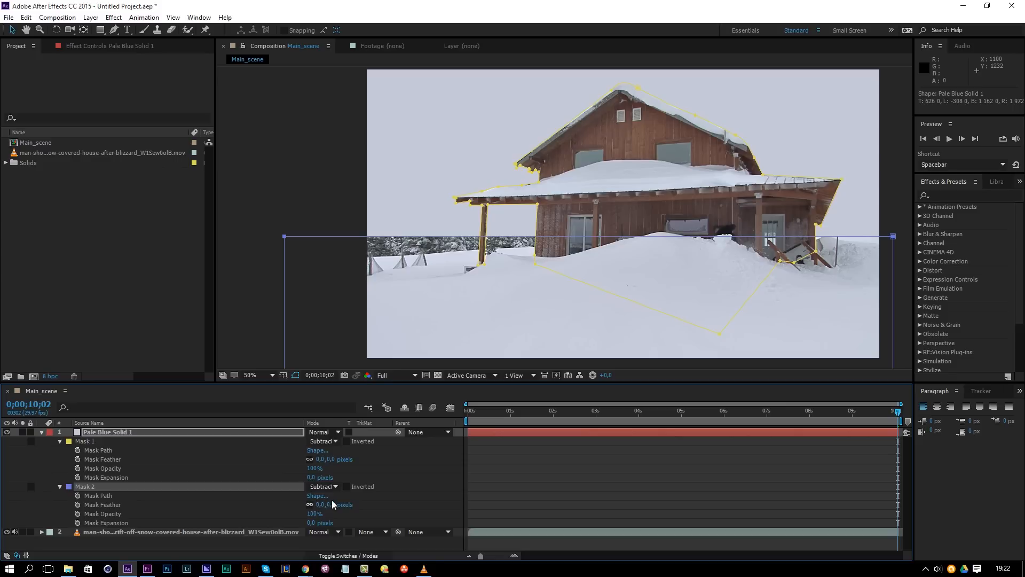
drag(332, 504, 487, 507)
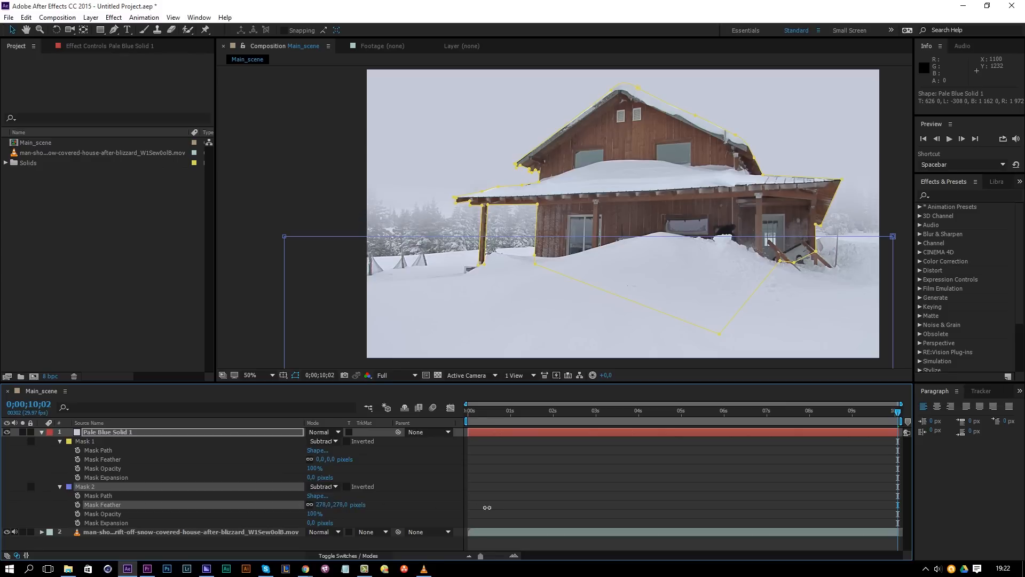
Rotate the ground mask about -2.8° to match the slope of the snow and move it down over the foreground
click(286, 235)
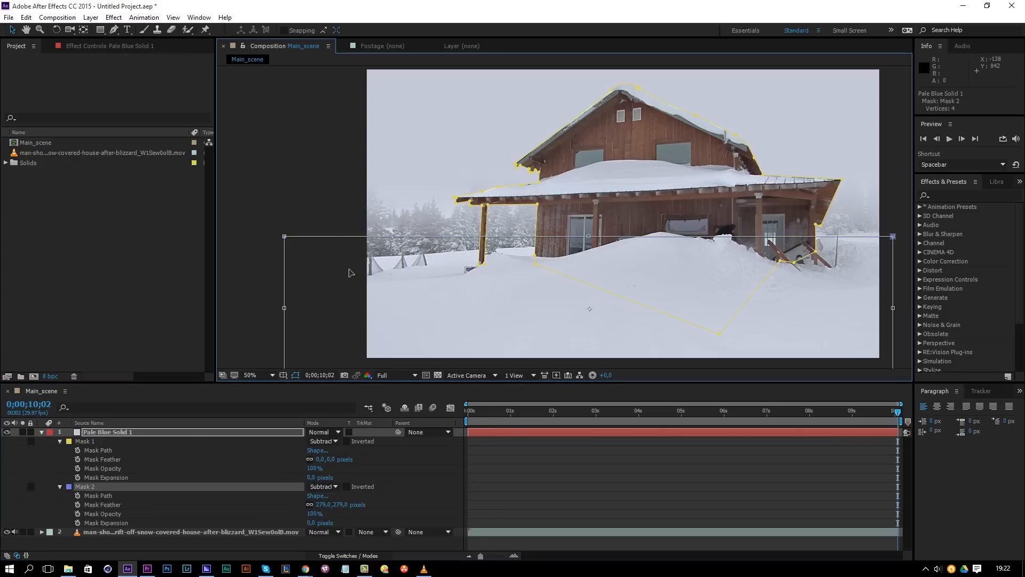
drag(409, 206, 404, 213)
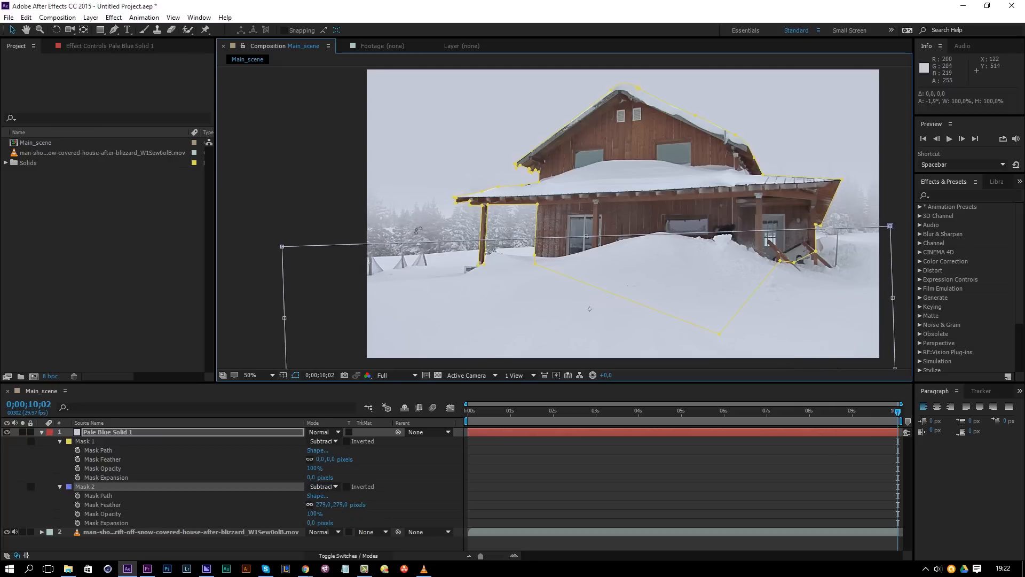
drag(479, 266, 483, 294)
drag(555, 302, 556, 319)
drag(615, 243, 613, 244)
drag(635, 341, 634, 334)
key(Return)
click(272, 238)
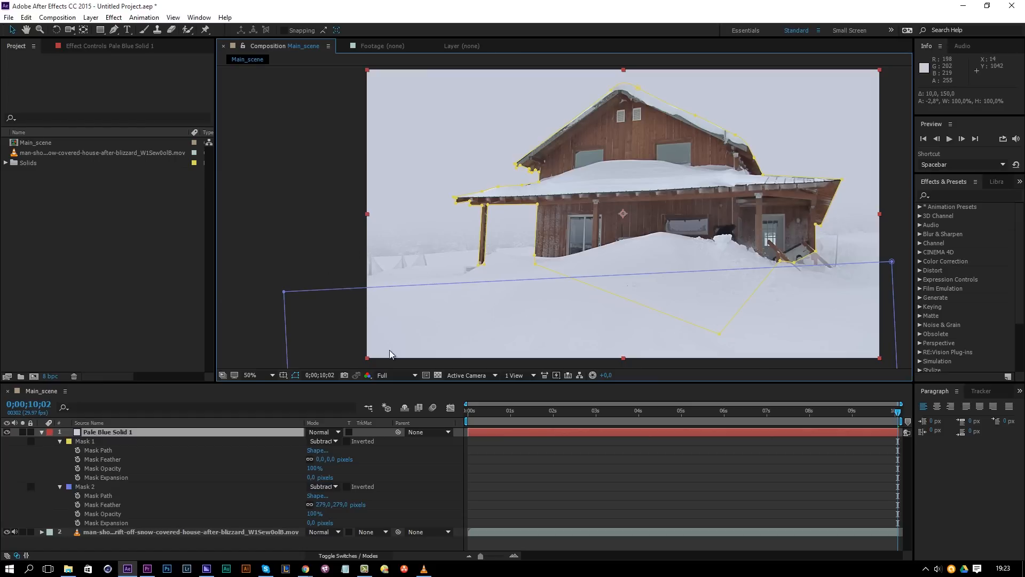
click(575, 453)
Solo the pale blue solid and pull the ground mask's corners outward, well beyond the frame edges
click(22, 432)
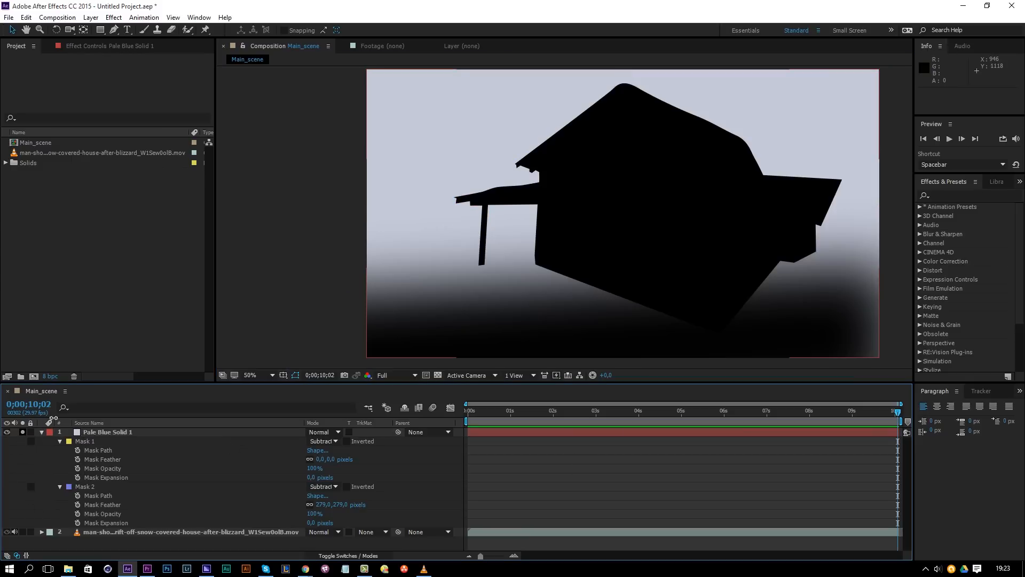
click(108, 486)
key(comma)
drag(736, 315, 789, 338)
click(754, 321)
drag(738, 238, 774, 225)
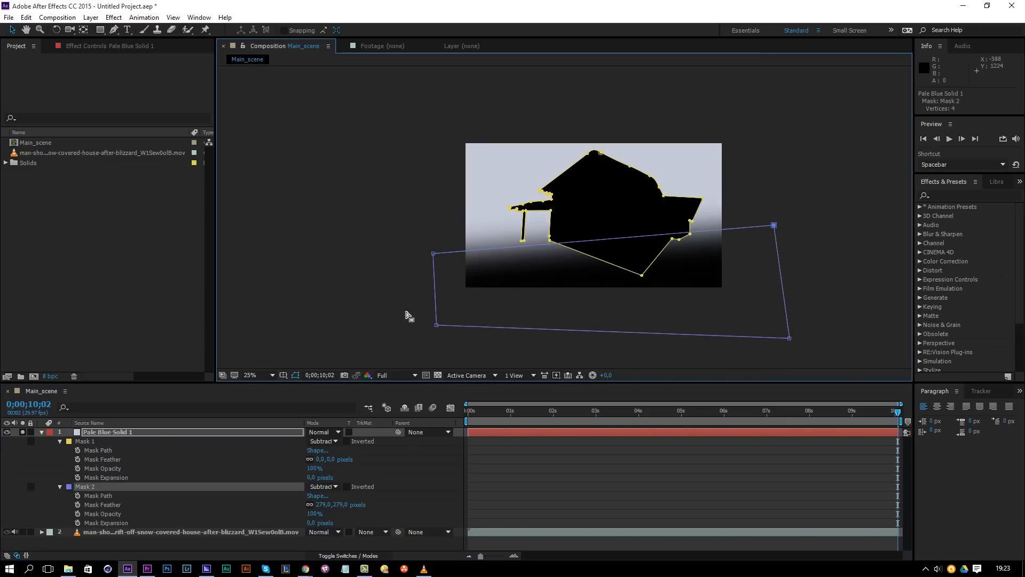
drag(437, 325, 395, 353)
drag(435, 256, 429, 254)
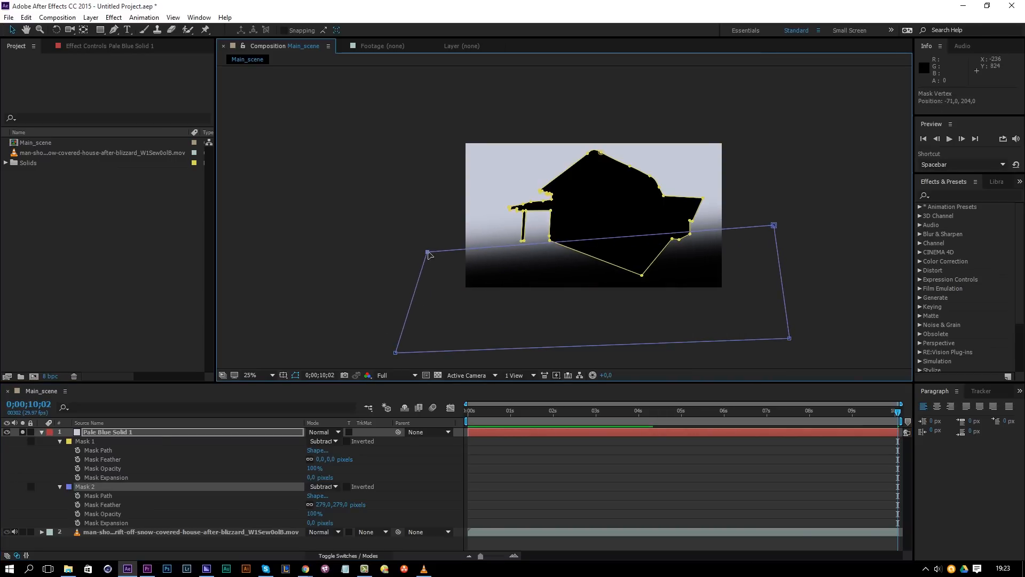
click(386, 268)
Set the ground mask's feather to 133 pixels and turn off solo for the pale blue solid
key(period)
drag(290, 287, 280, 263)
drag(736, 249, 460, 254)
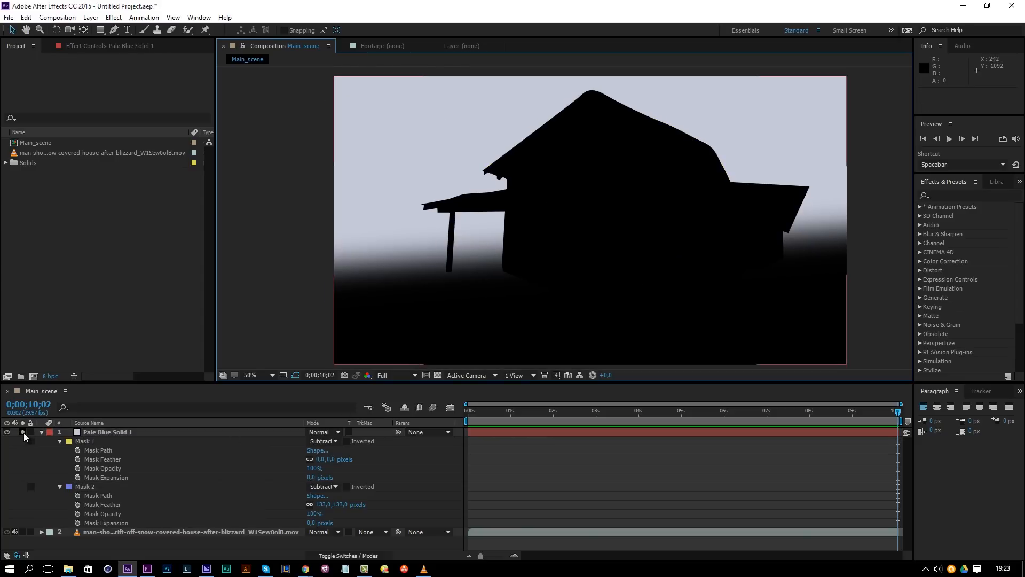
click(22, 432)
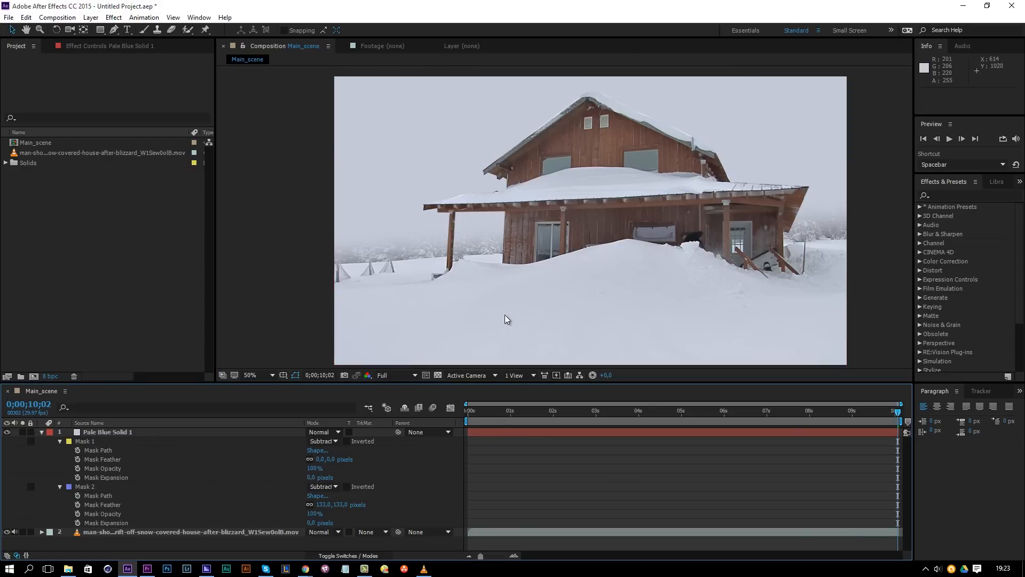
Move the ground mask slightly down toward the snow horizon and set its feather to 95 pixels
click(91, 486)
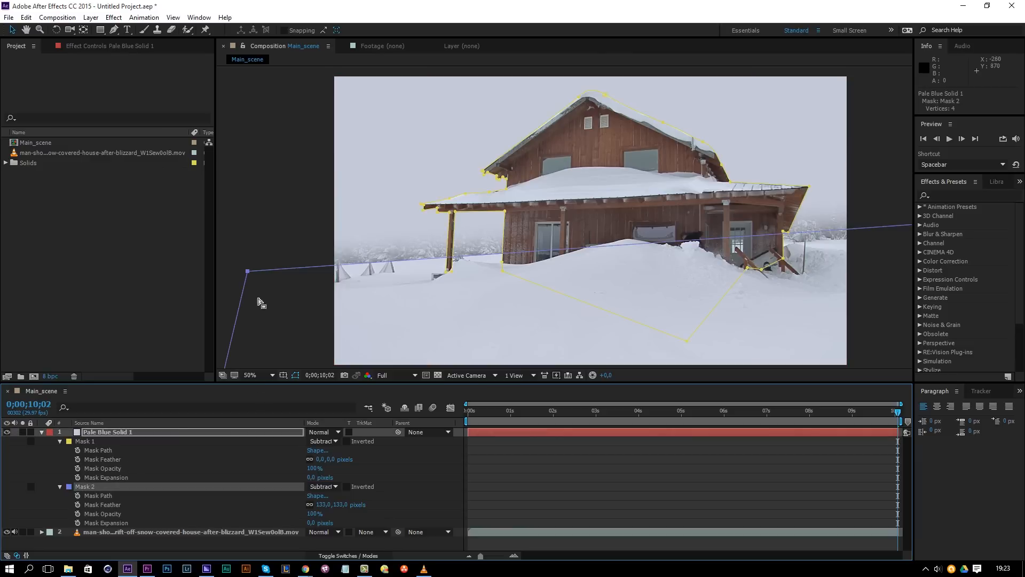
drag(247, 271, 247, 282)
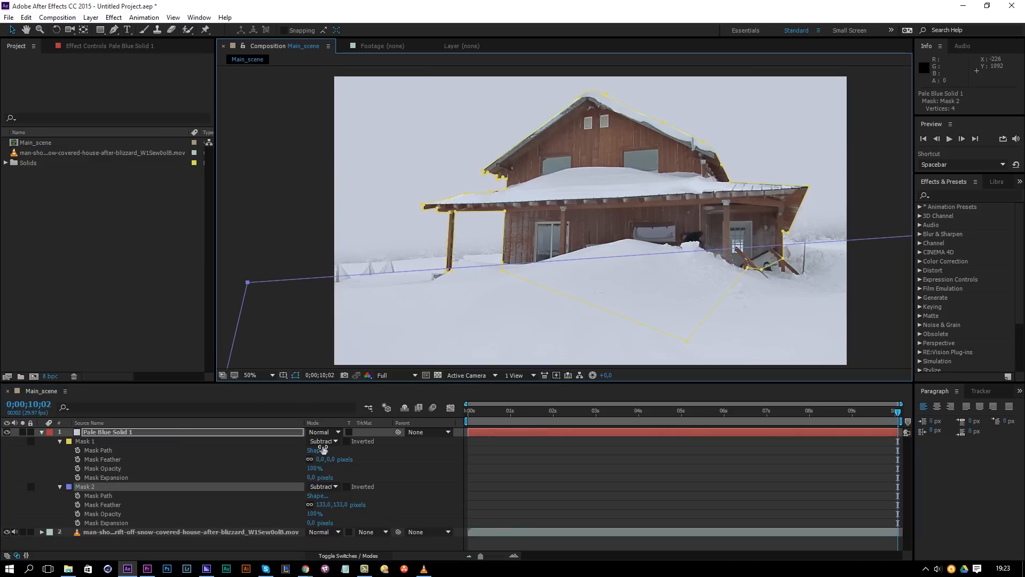
drag(341, 504, 321, 502)
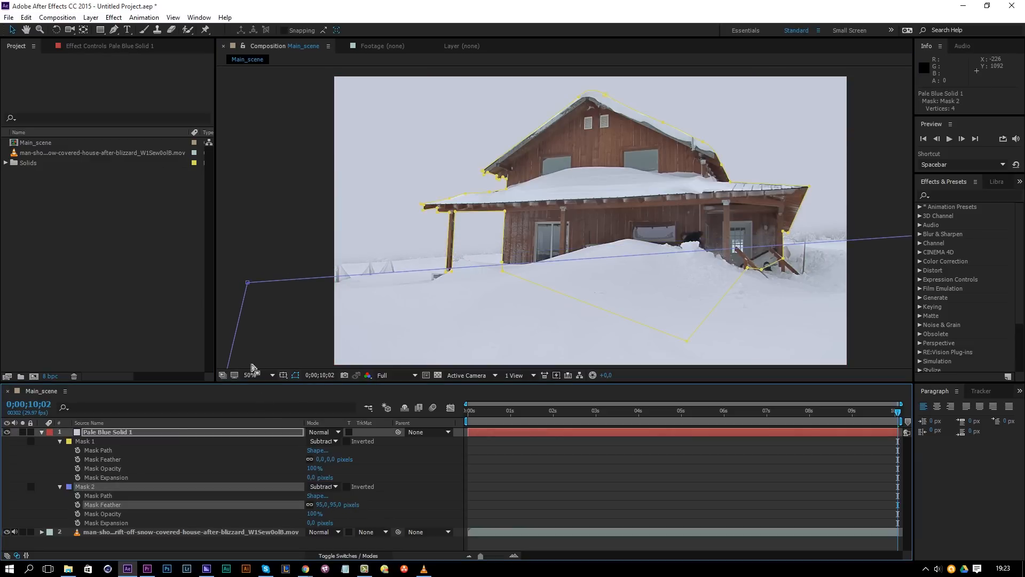
Fine-tune the upper corners of the ground mask so its edge follows the snow horizon on both sides of the house
drag(248, 283, 251, 281)
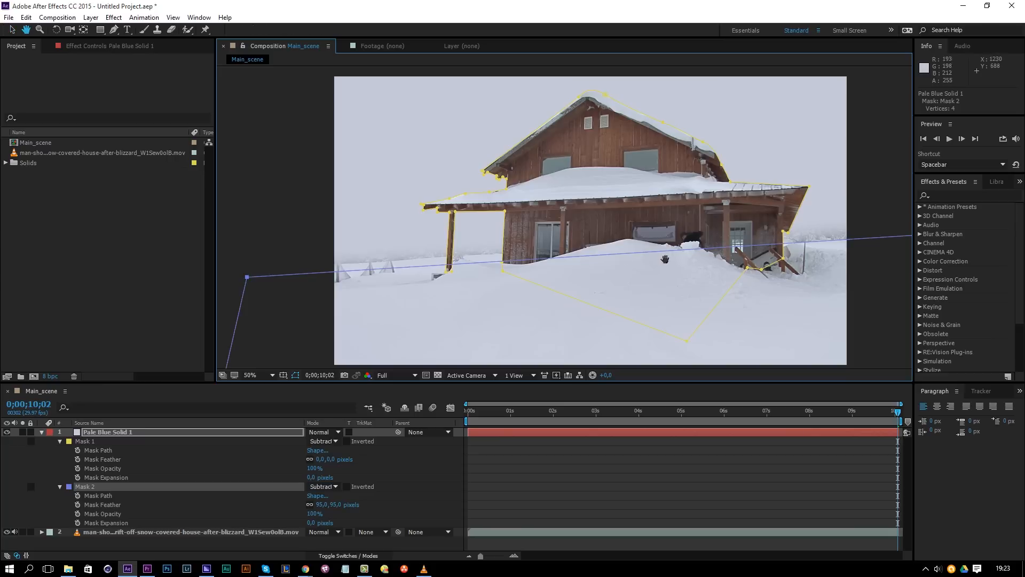
drag(664, 259, 494, 271)
drag(796, 244, 802, 235)
drag(722, 258, 797, 245)
drag(878, 223, 882, 229)
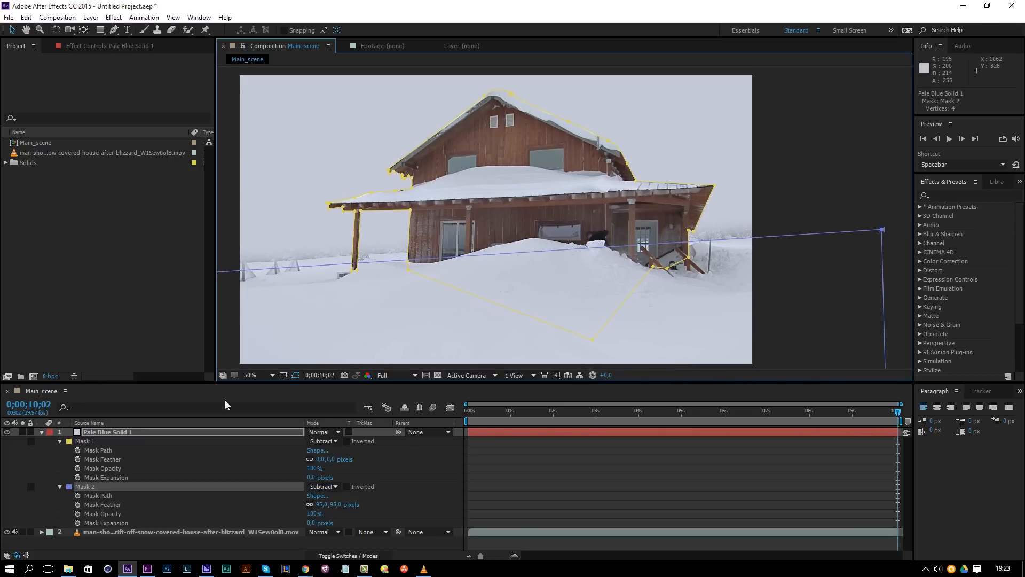
Solo the pale blue solid briefly to check the mist edge, and return to the full composite
click(23, 432)
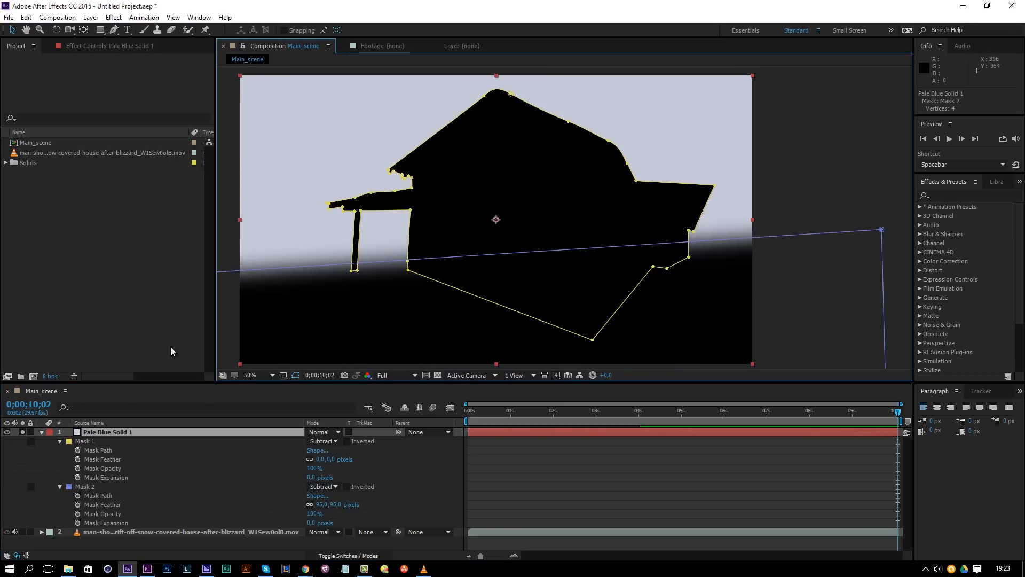
click(23, 432)
click(769, 214)
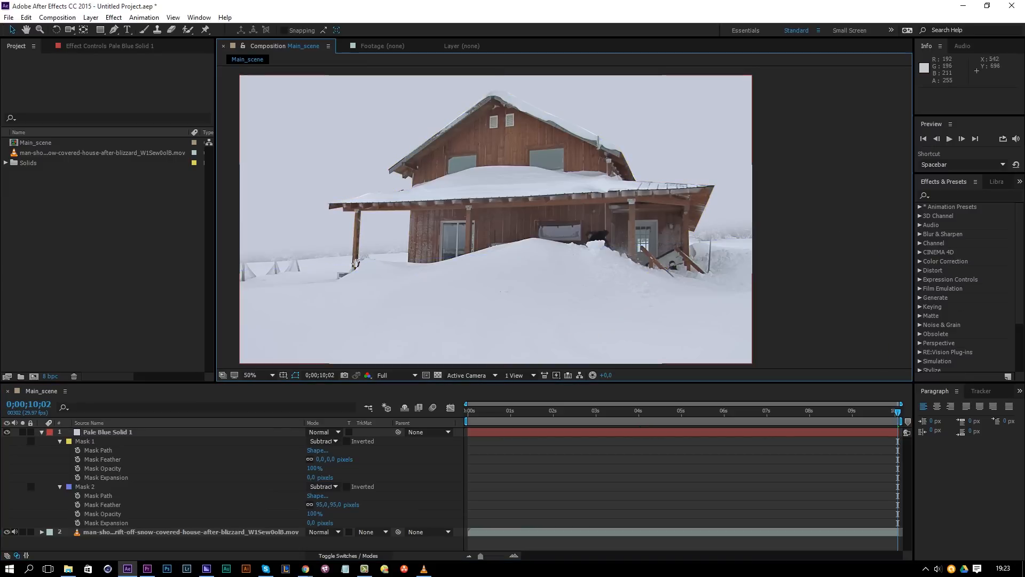
drag(379, 261, 480, 248)
Set the house mask's feather to 2 pixels on the pale blue solid
click(98, 432)
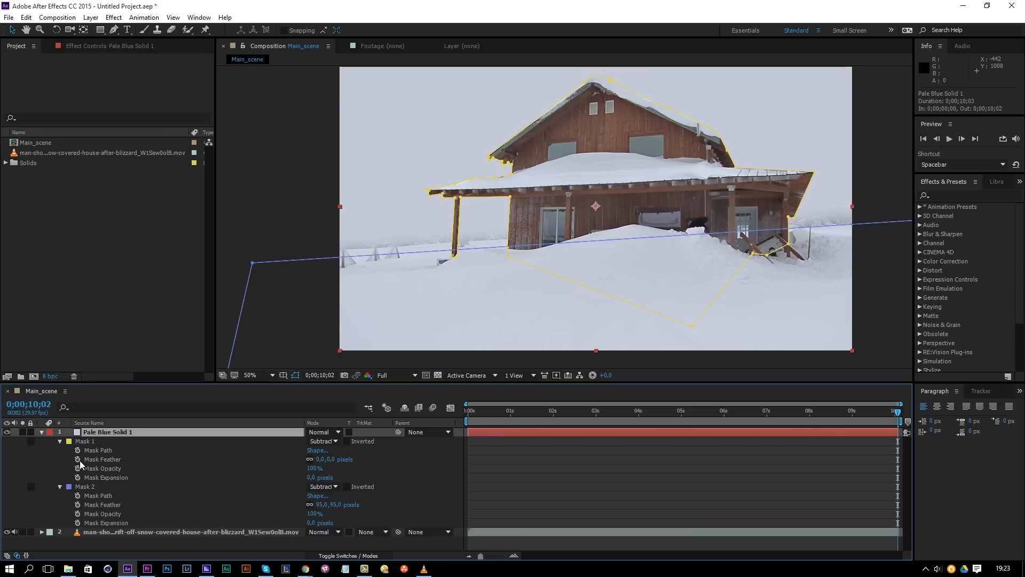
click(97, 458)
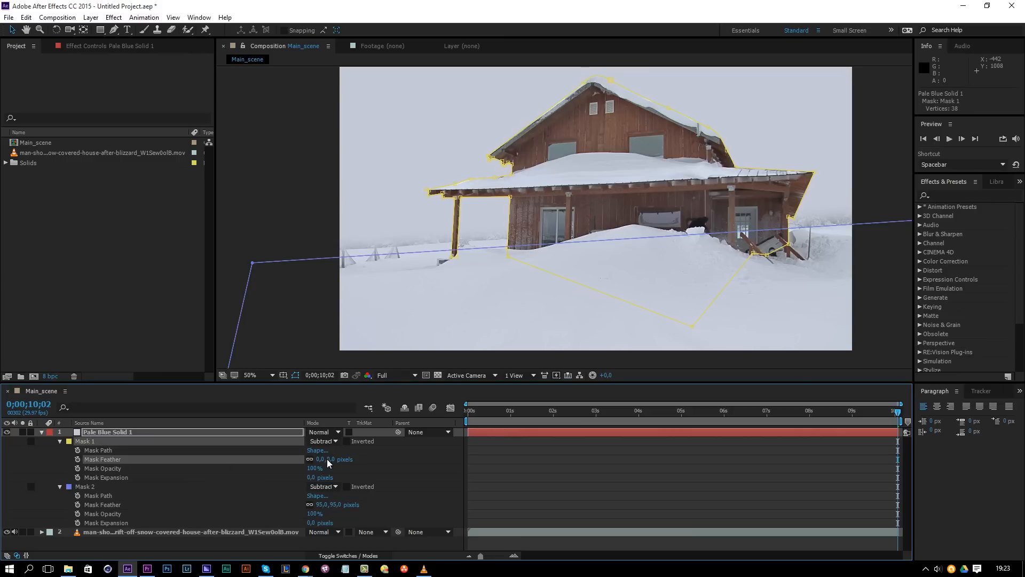
text(2)
key(Return)
click(507, 471)
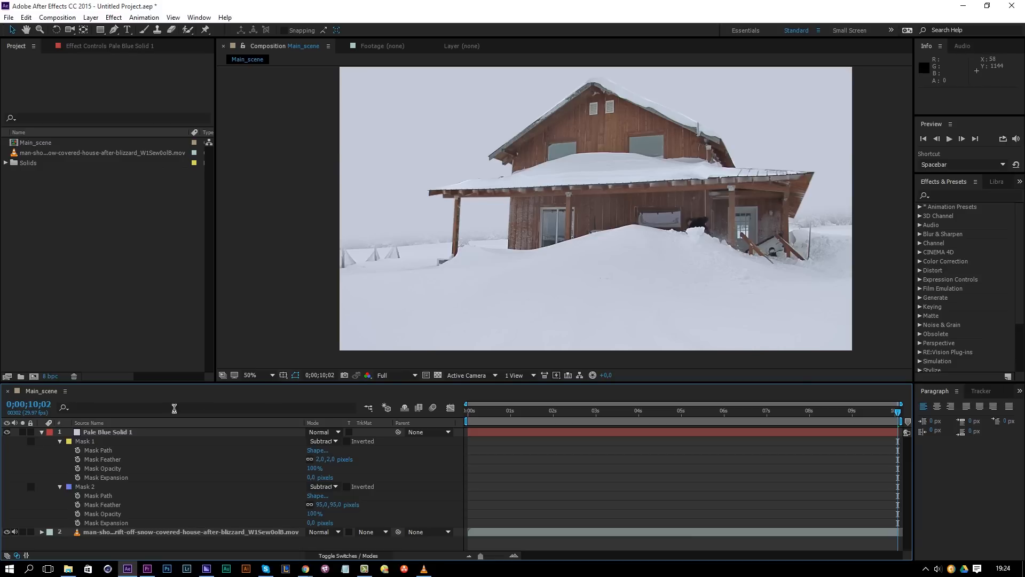
Set the masked pale blue solid's opacity to 60% and toggle its visibility to compare the shot with and without the mist
click(133, 434)
key(t)
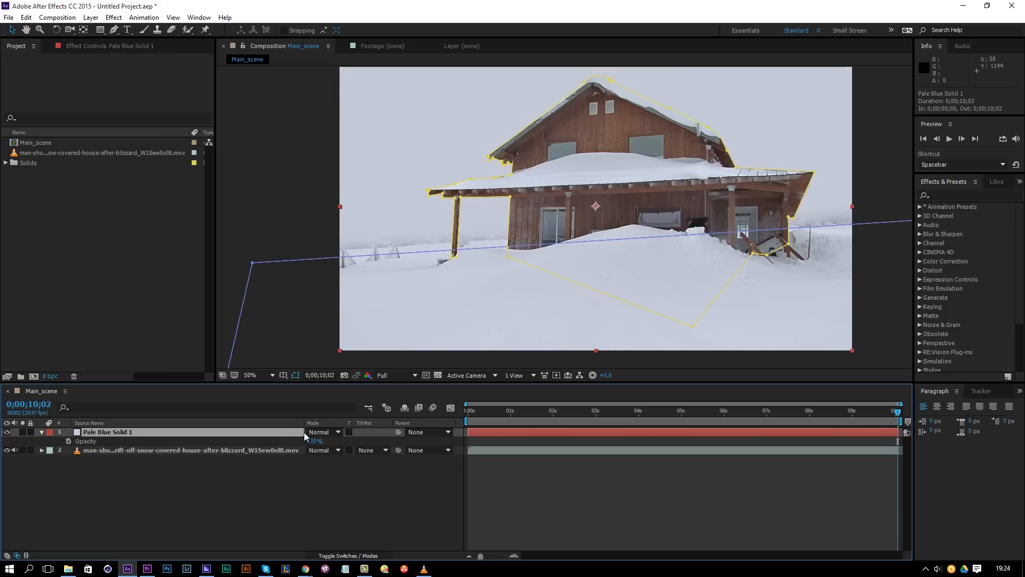
click(315, 441)
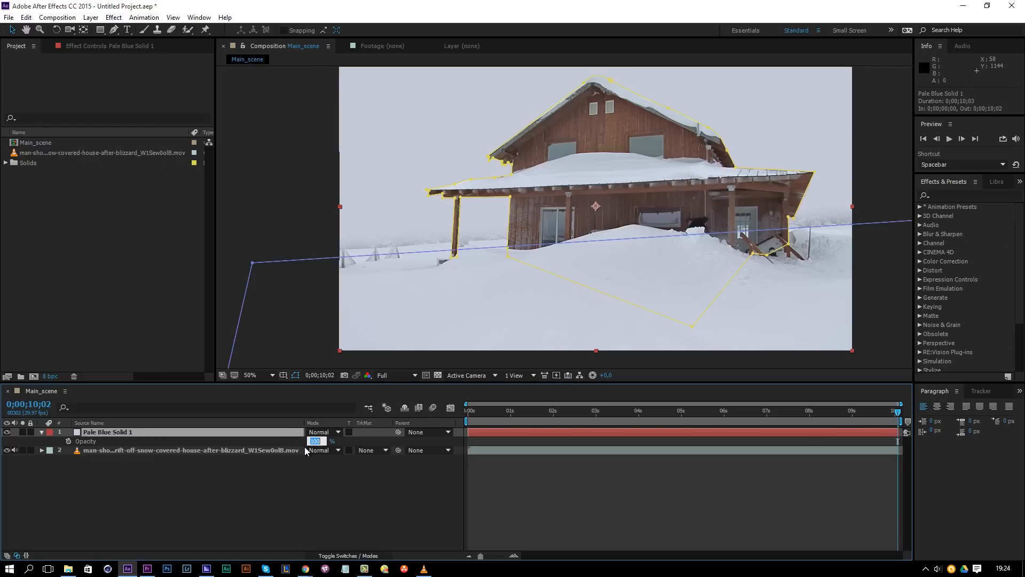
text(60)
key(Return)
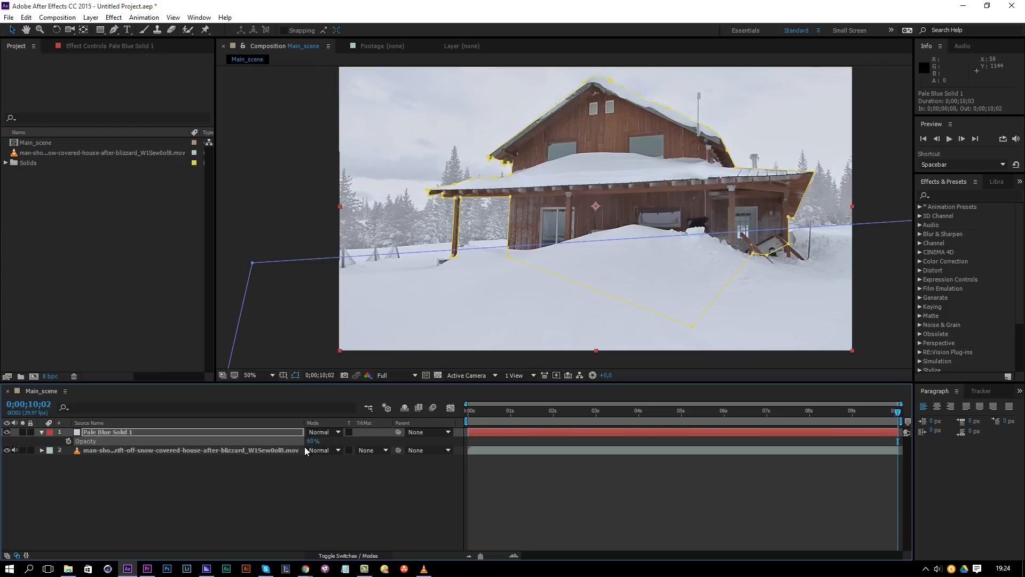
click(287, 479)
click(7, 432)
click(7, 433)
click(7, 431)
click(6, 432)
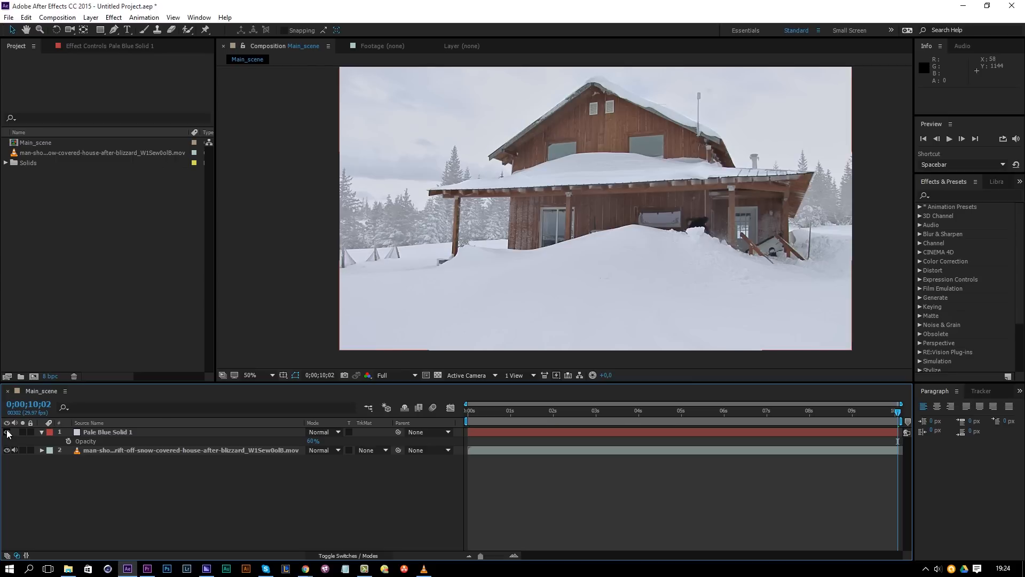
click(7, 432)
click(6, 432)
Duplicate the pale blue solid and delete both masks from the upper copy
click(98, 434)
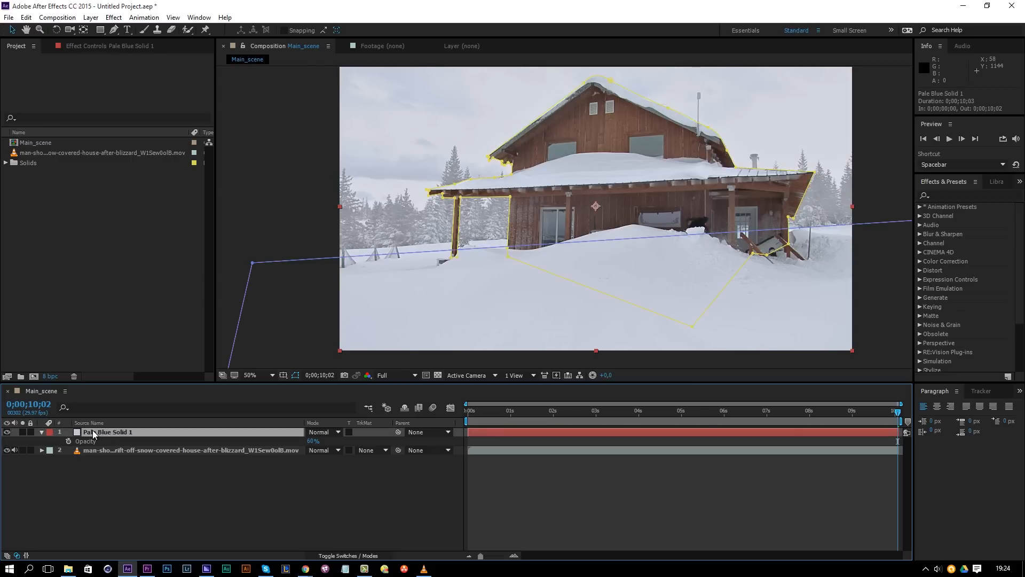
key(ctrl+d)
key(m)
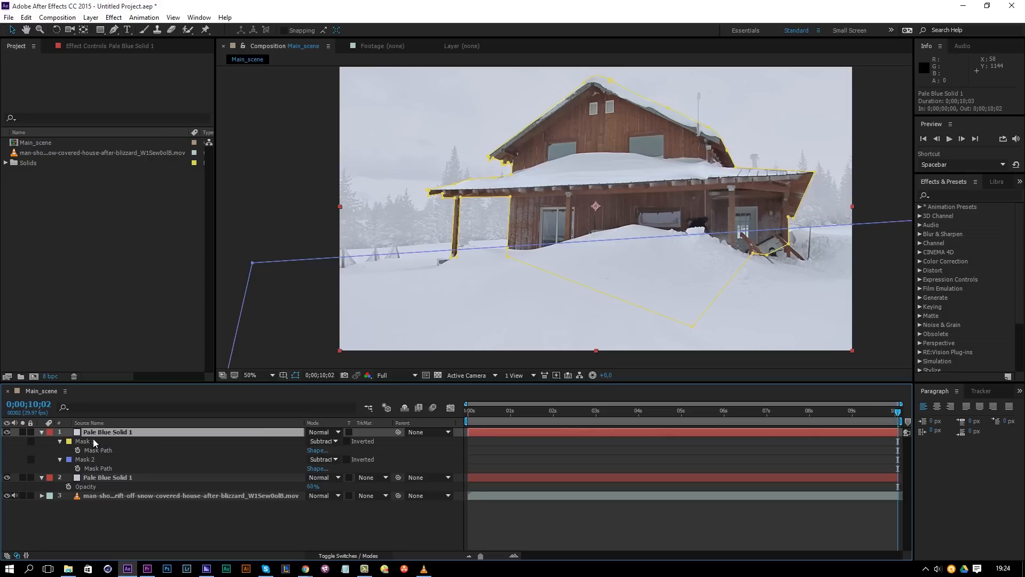
click(91, 440)
shift+click(85, 457)
key(Delete)
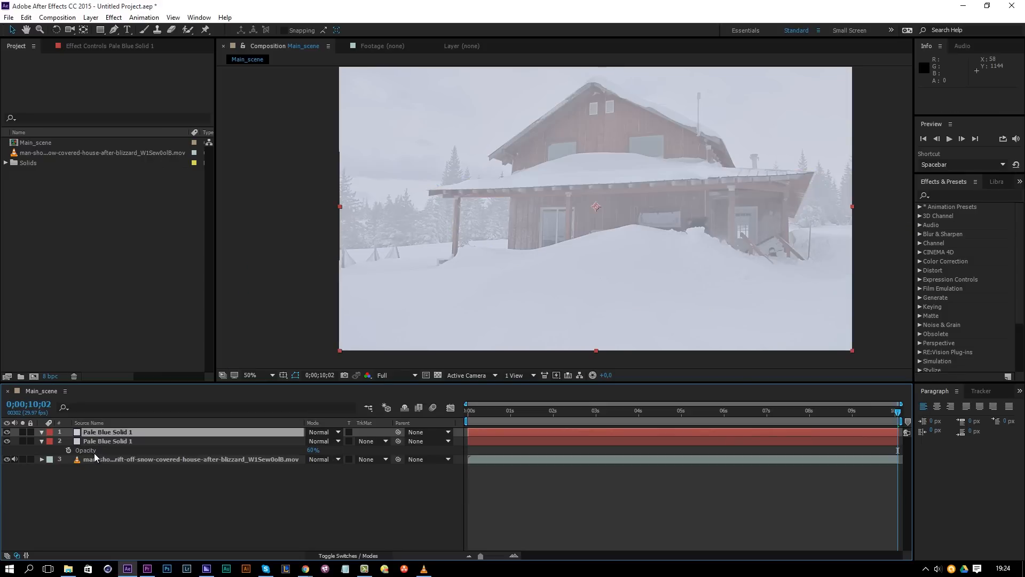
Set the unmasked upper solid's opacity to 15% and compare the shot with it hidden and shown
key(t)
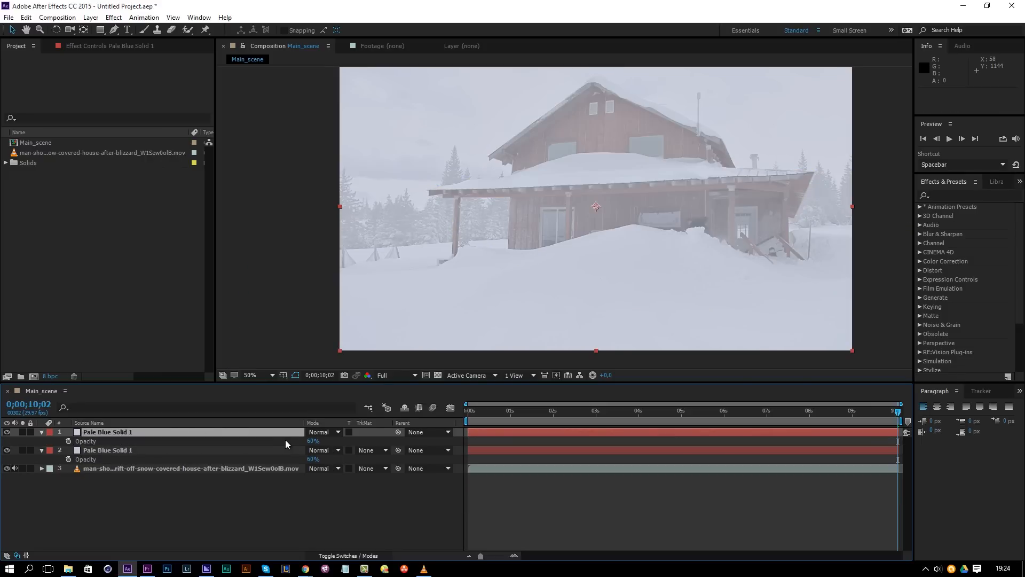
text(15)
key(Return)
click(290, 506)
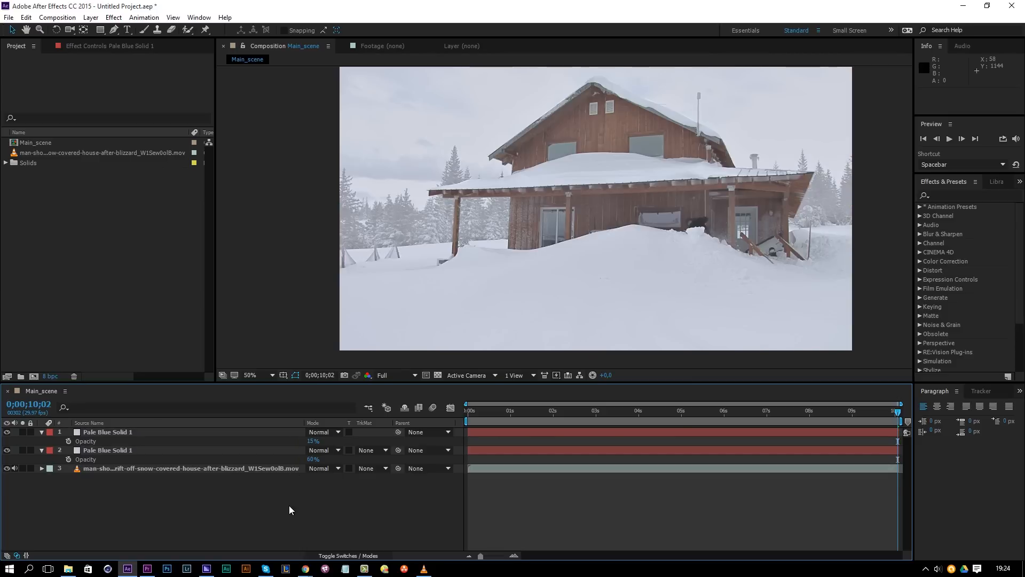
click(7, 432)
click(7, 432)
click(6, 432)
click(7, 432)
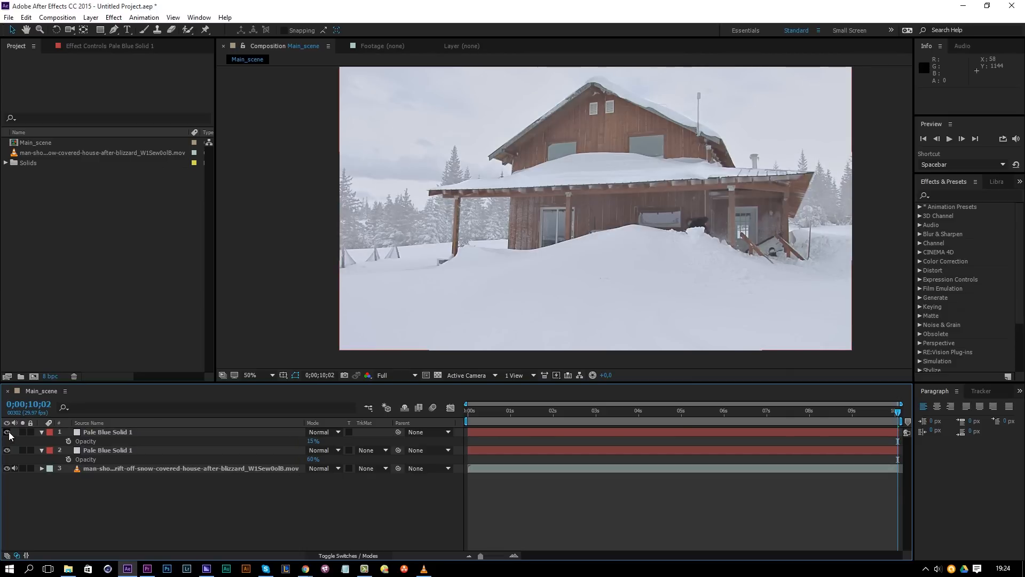
Add an adjustment layer above the solids and apply the Vibrance effect to it
right_click(200, 494)
mouse_move(252, 386)
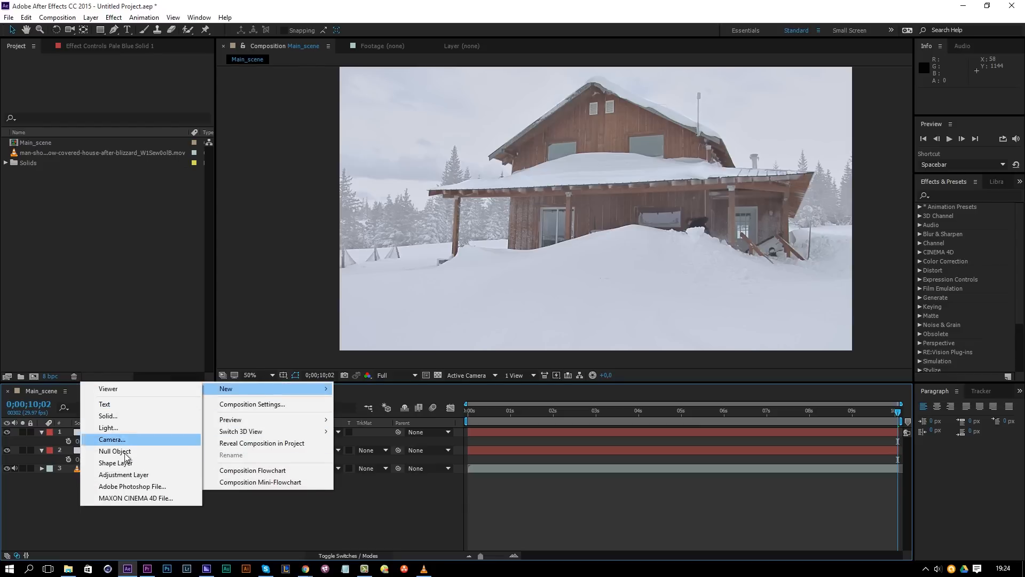
click(119, 475)
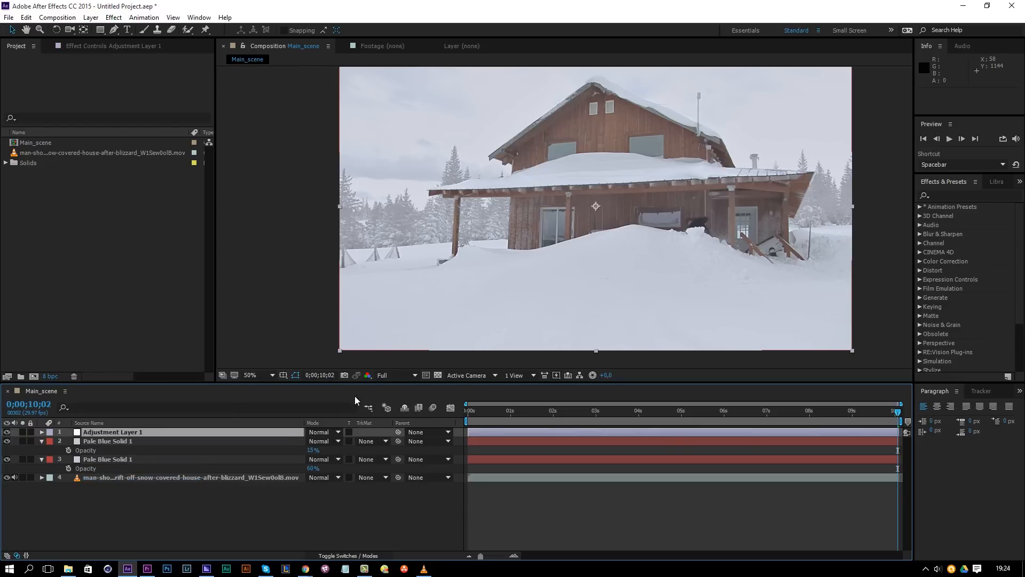
click(114, 18)
mouse_move(67, 132)
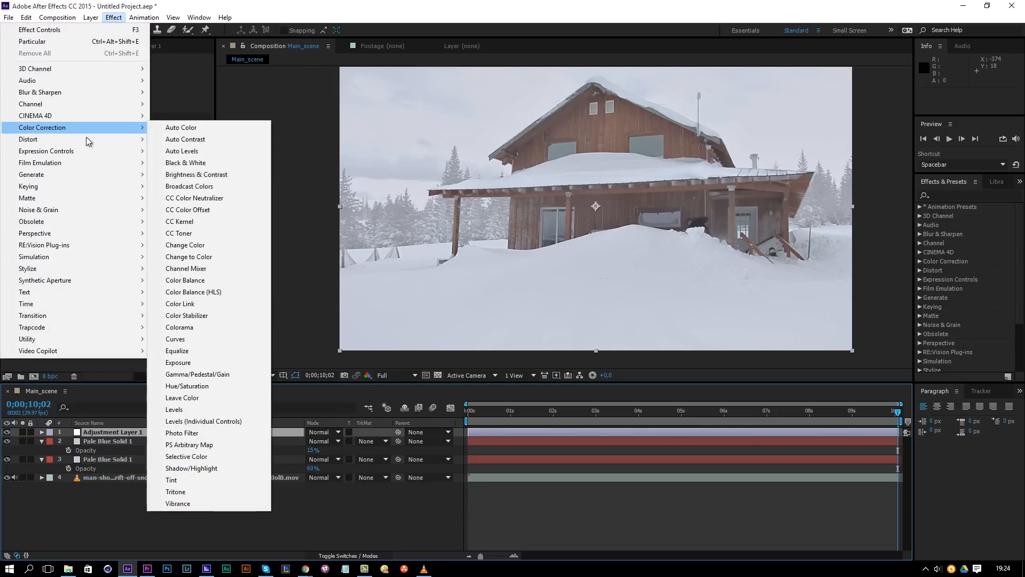
click(180, 504)
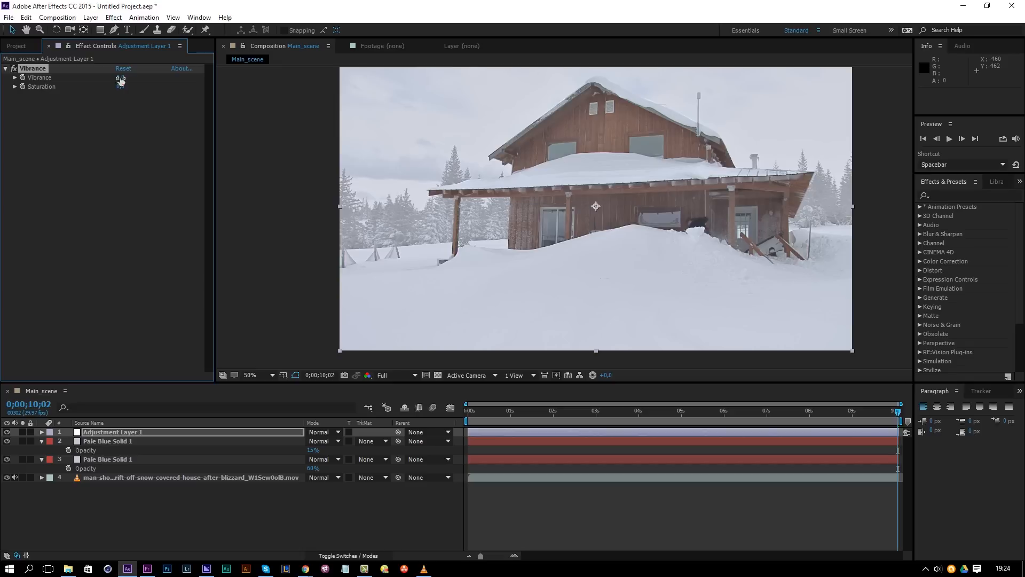
Lower the adjustment layer's Vibrance to -26 and compare the image with the effect off and on
drag(115, 79, 114, 79)
click(13, 69)
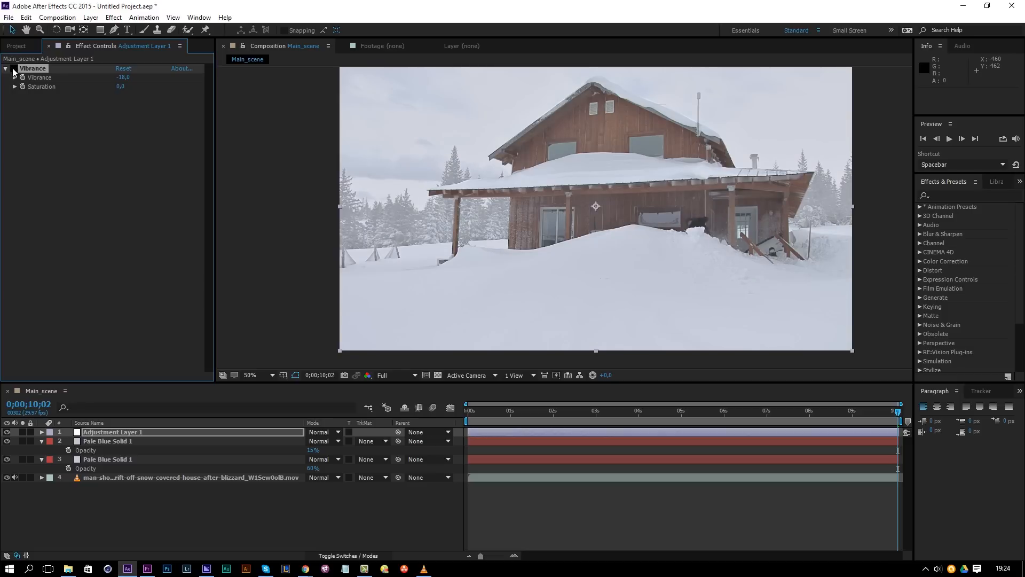
click(13, 69)
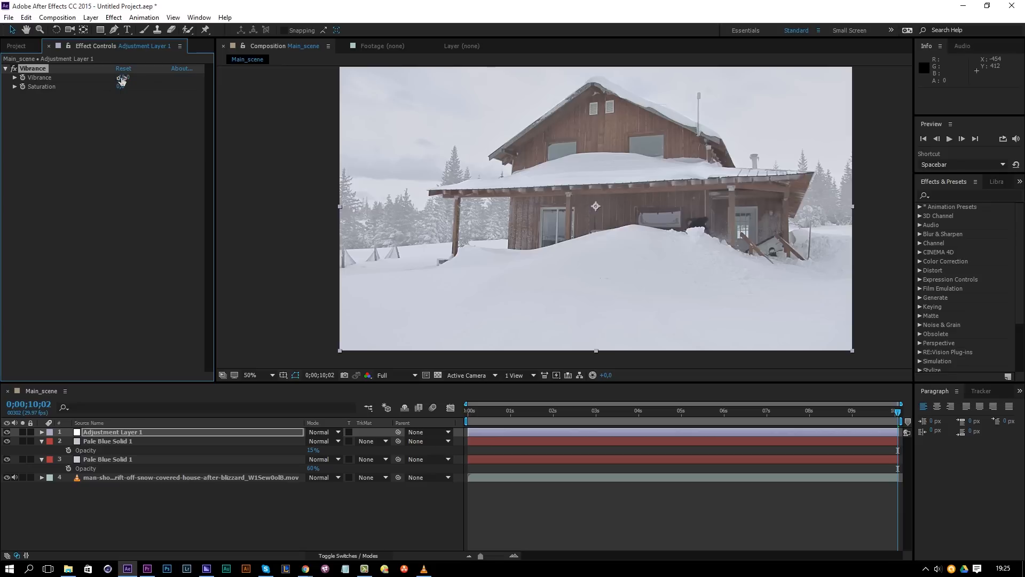
click(153, 139)
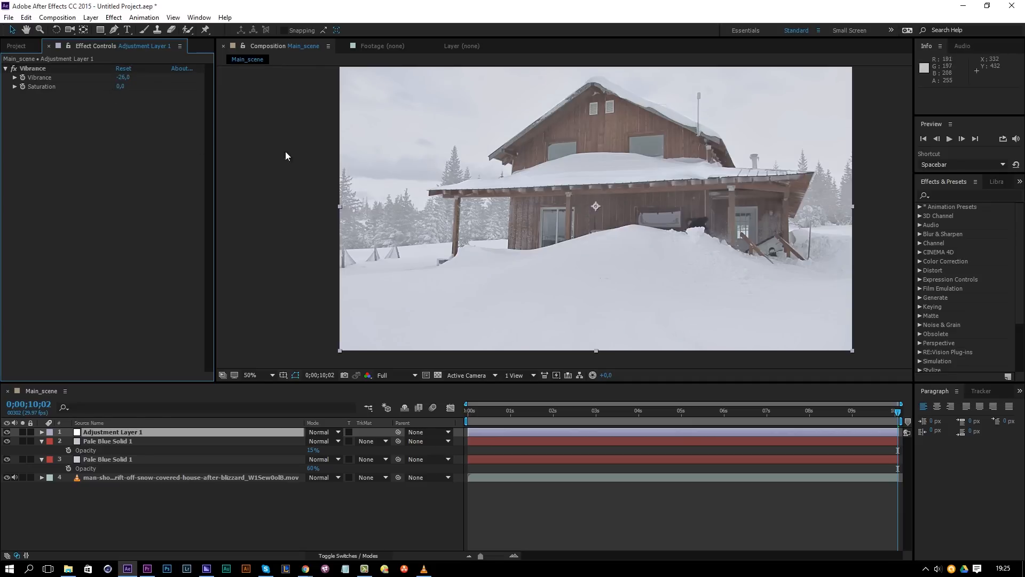
click(14, 69)
click(13, 69)
click(535, 487)
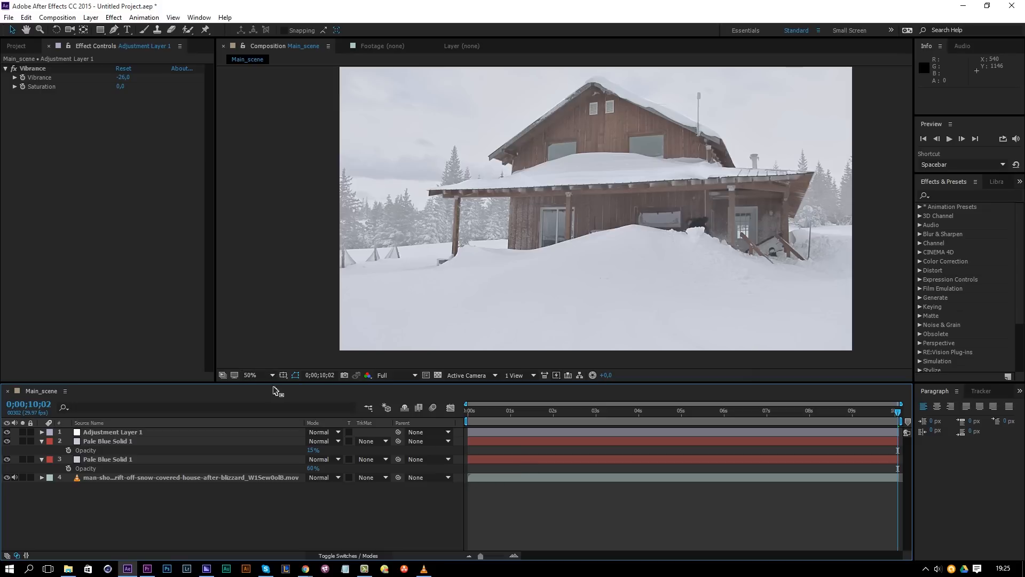
Enlarge the composition view area and create a new 1920 × 1080 px solid named "Fractal Noise"
drag(270, 383, 270, 417)
right_click(252, 533)
mouse_move(315, 438)
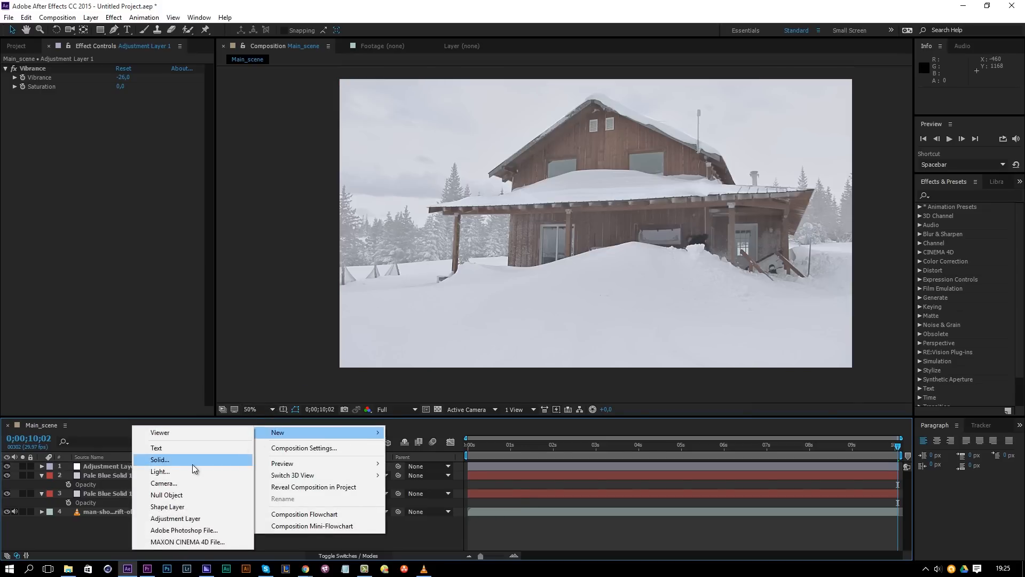
click(192, 464)
text(Frac)
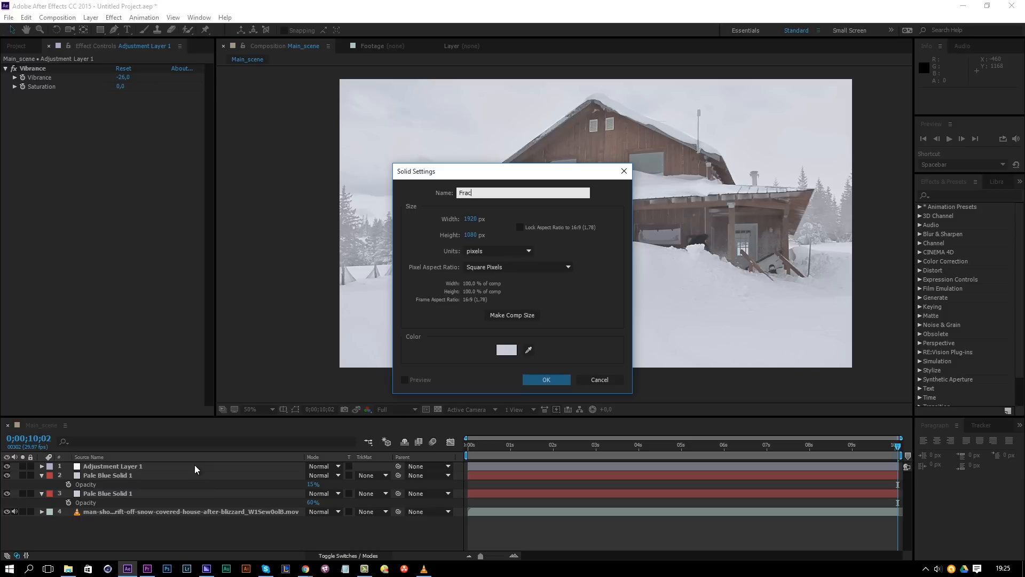
text(tal Noise)
key(Return)
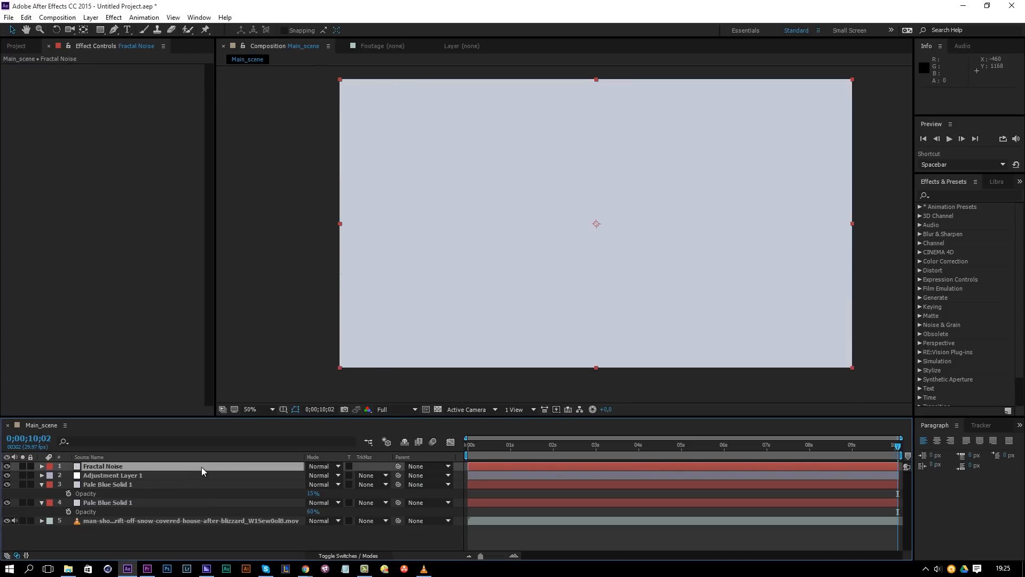
Apply the Fractal Noise effect to the new solid, keeping the Basic fractal type, with complexity 2 and scale 550
click(114, 17)
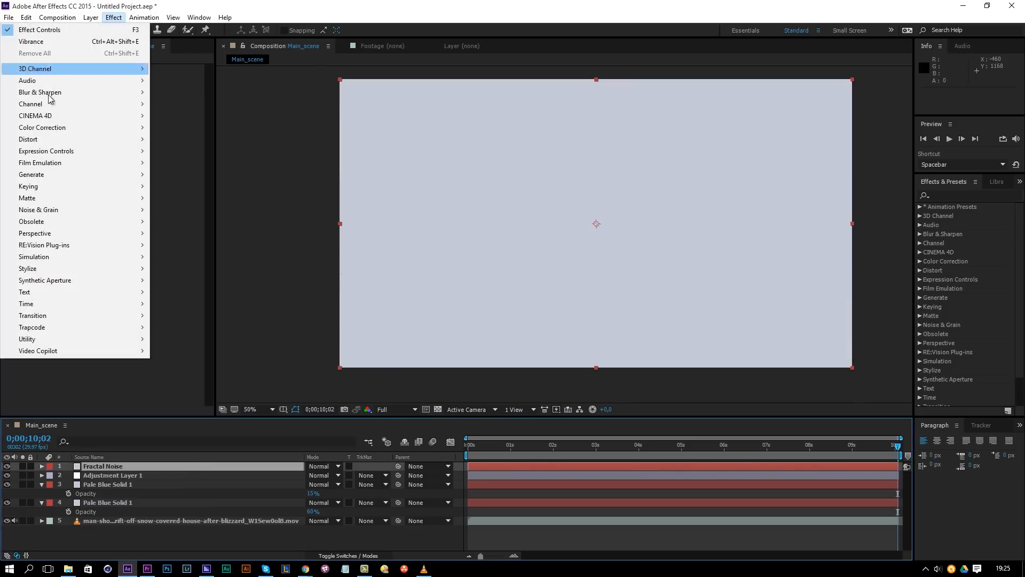
mouse_move(54, 210)
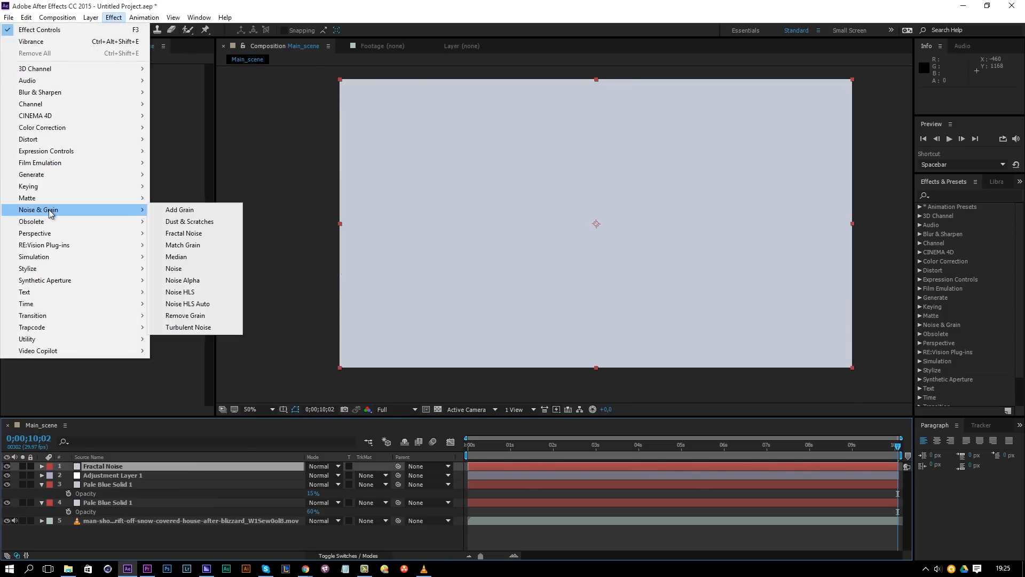
click(201, 236)
click(140, 77)
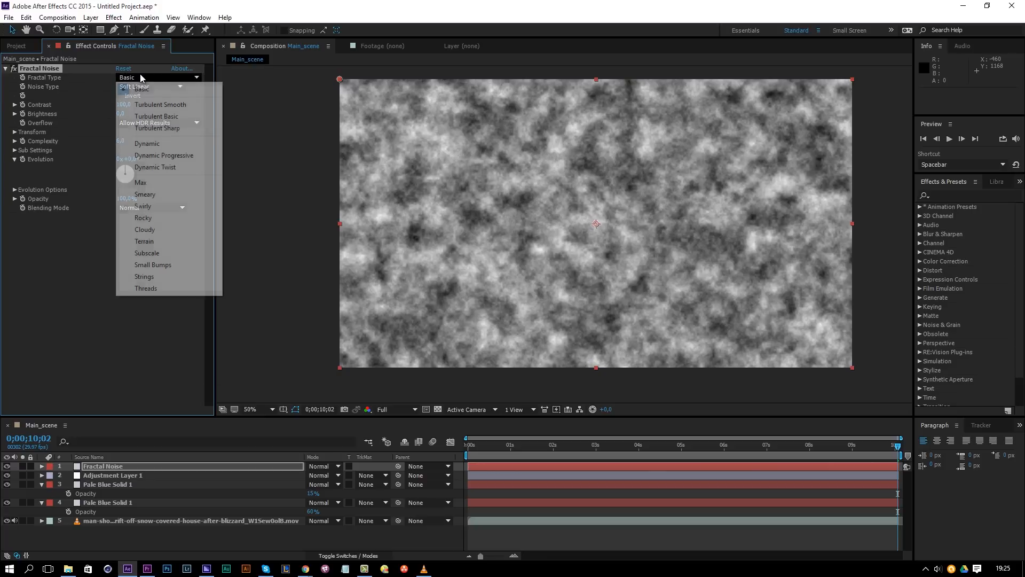
click(149, 89)
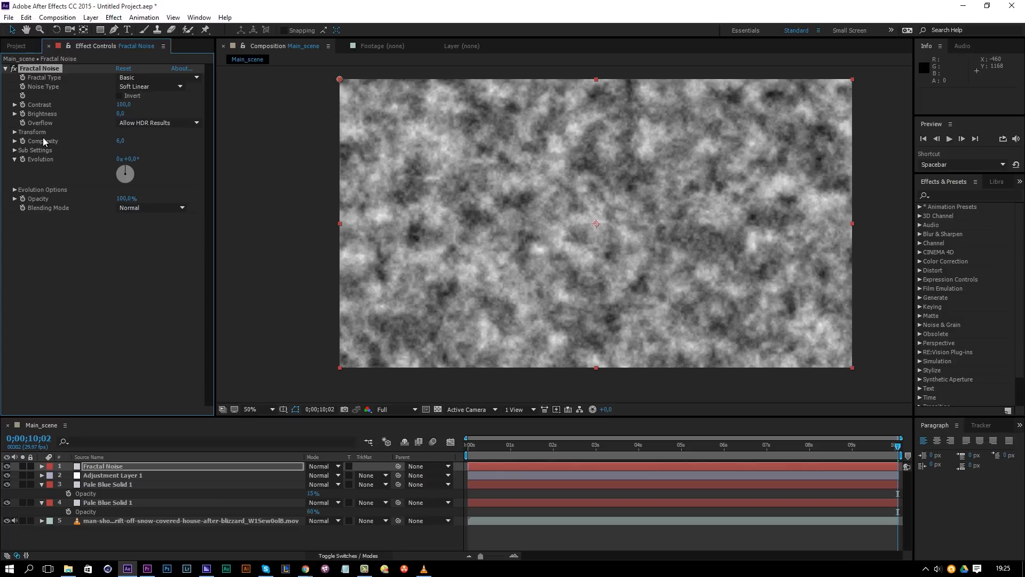
drag(123, 159, 358, 167)
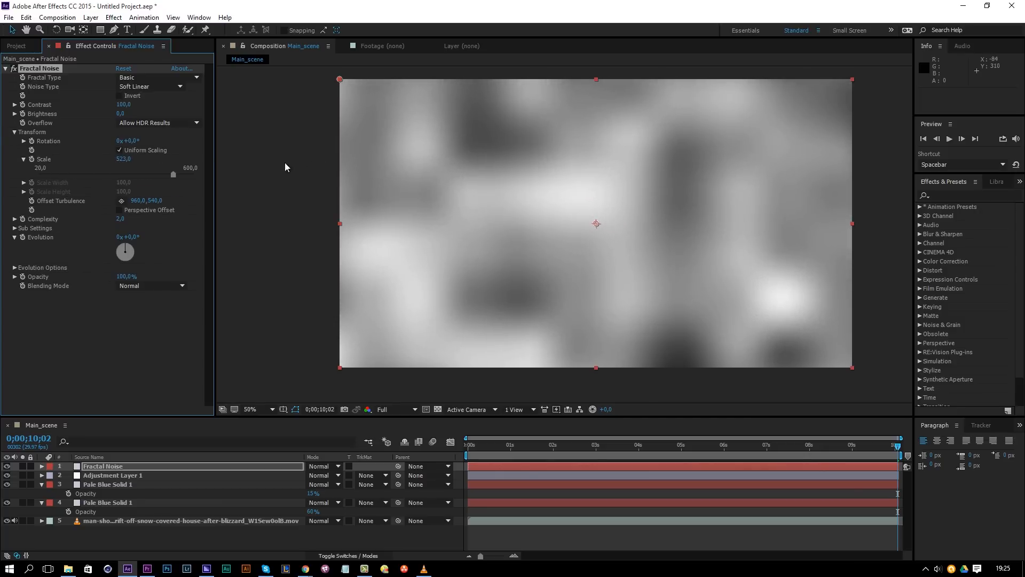
drag(127, 159, 124, 159)
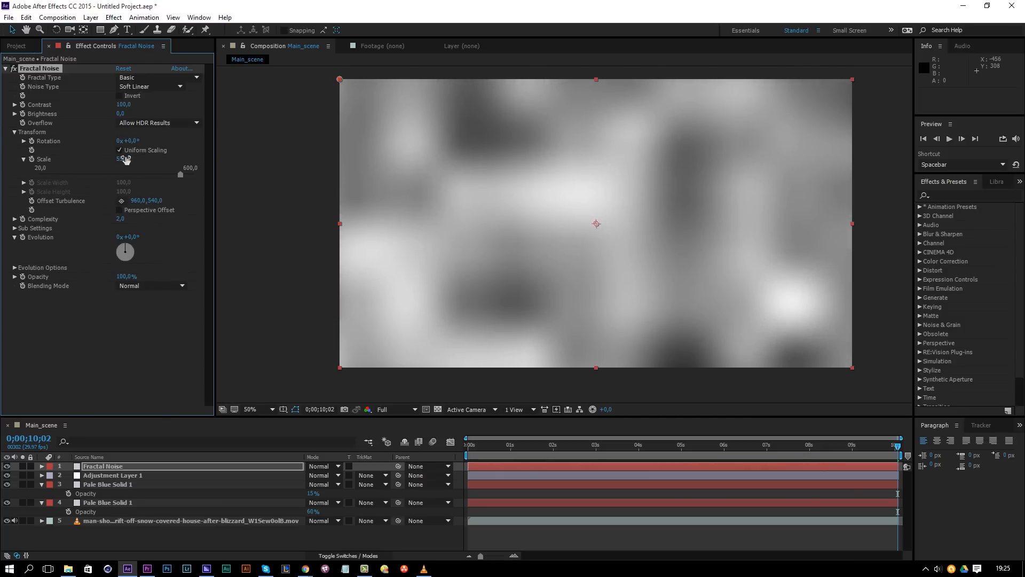
Keyframe the noise's Offset Turbulence from 960, 540 at the start to 20000, 540 at 0;00;10;02, and preview the motion
drag(500, 444, 409, 445)
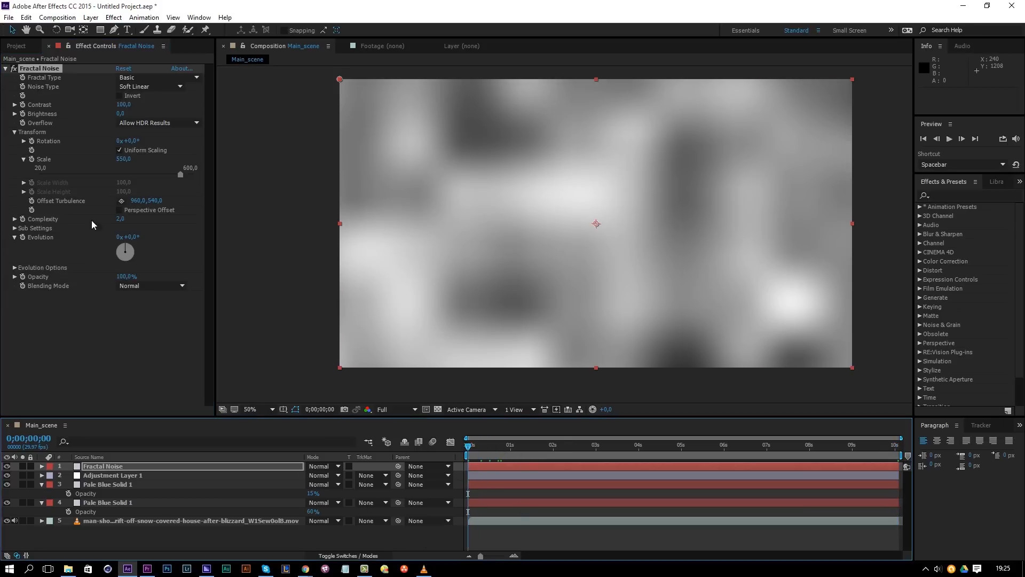
click(31, 200)
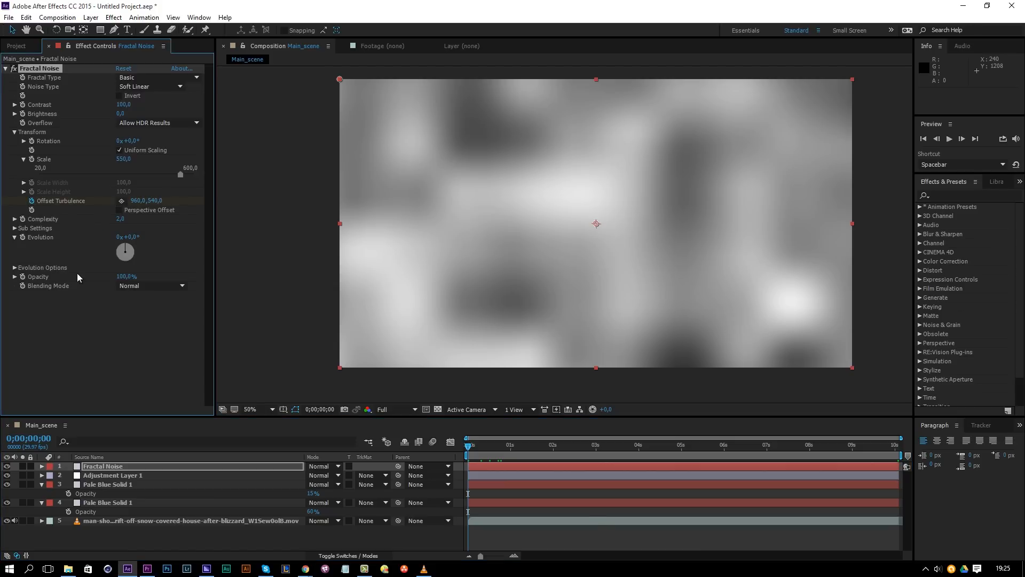
drag(489, 450, 901, 445)
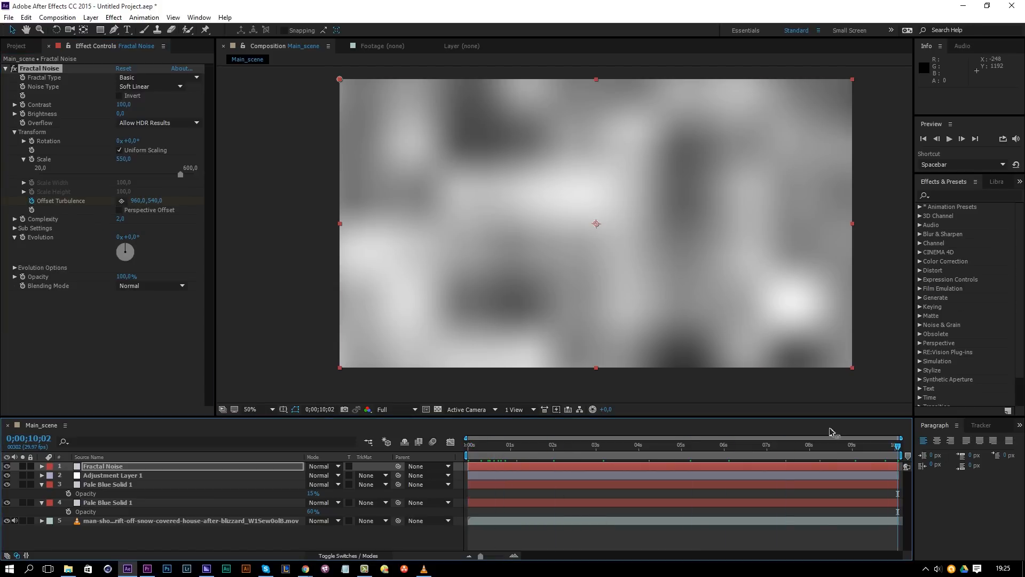
mouse_move(131, 205)
mouse_down()
mouse_move(298, 213)
mouse_move(139, 207)
mouse_up()
click(136, 199)
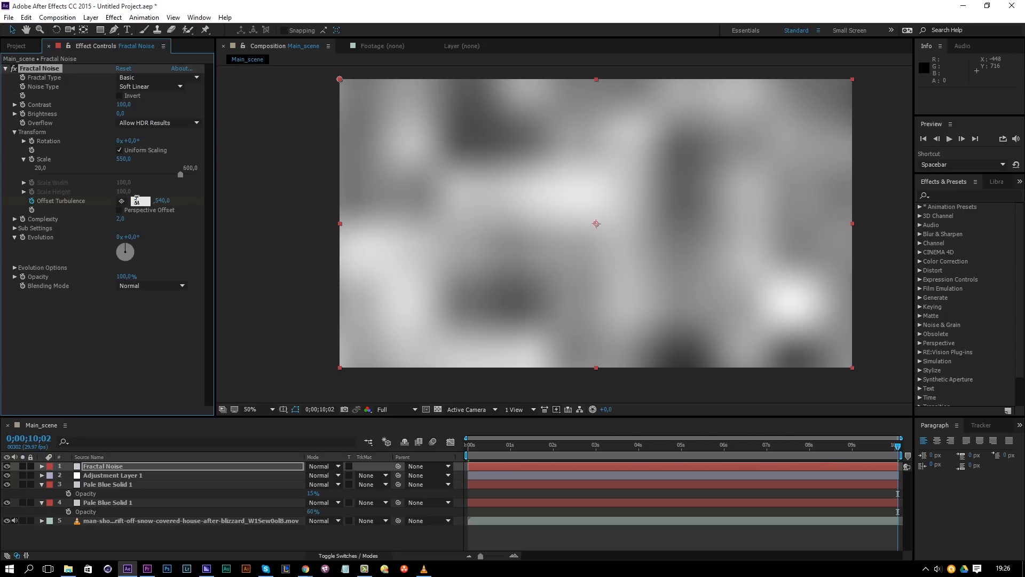
text(20000)
key(Return)
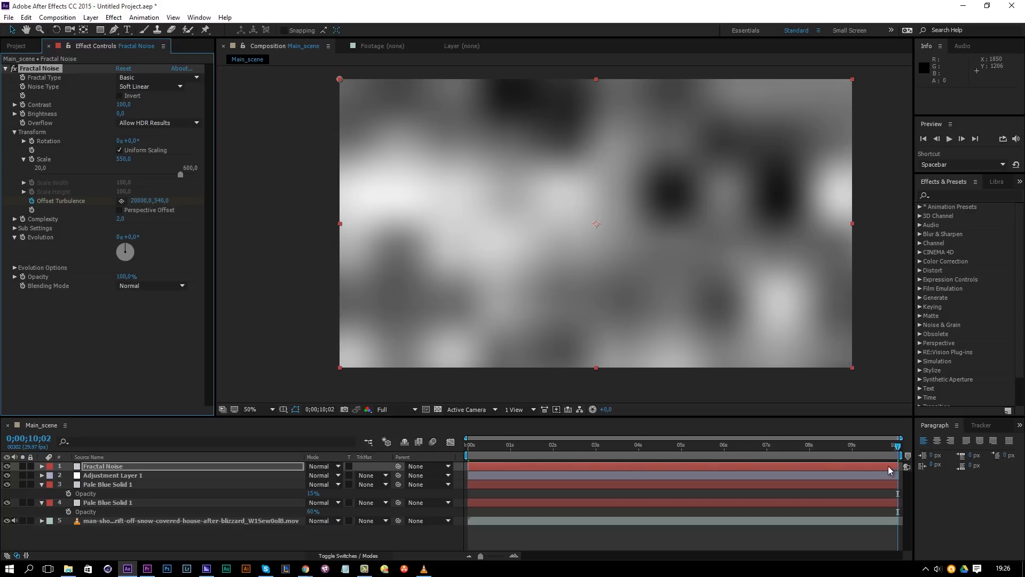
key(space)
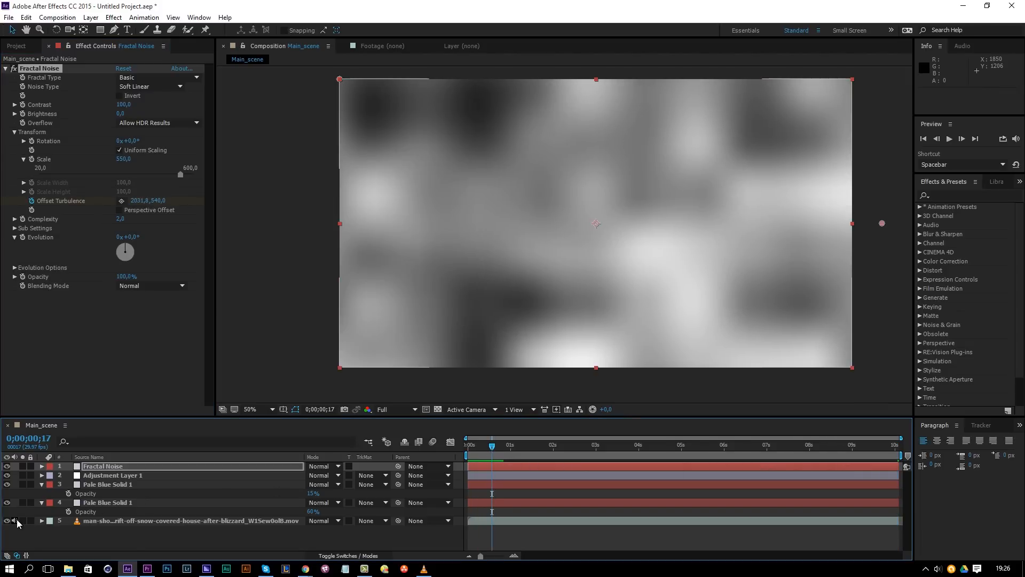
key(space)
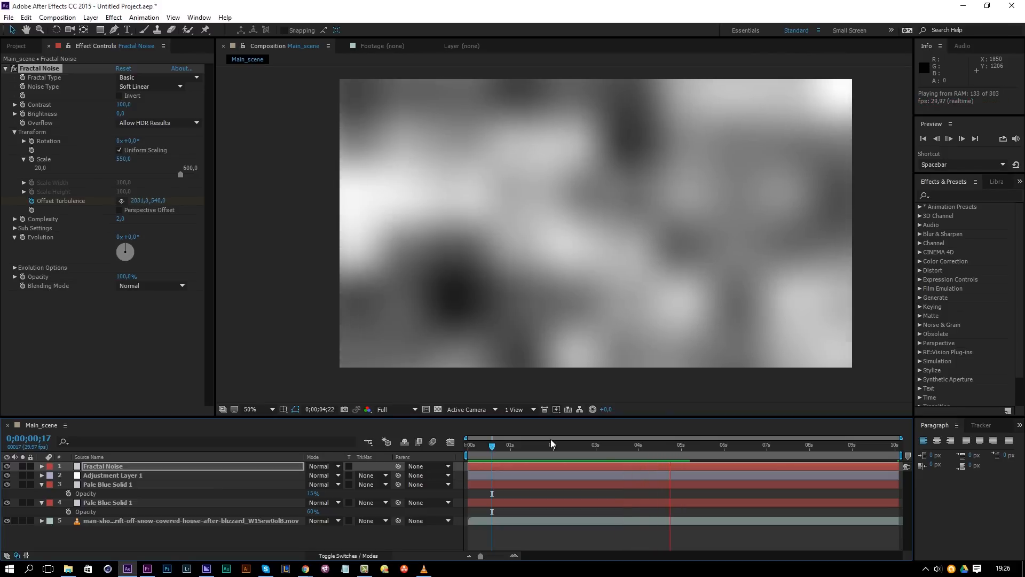
key(space)
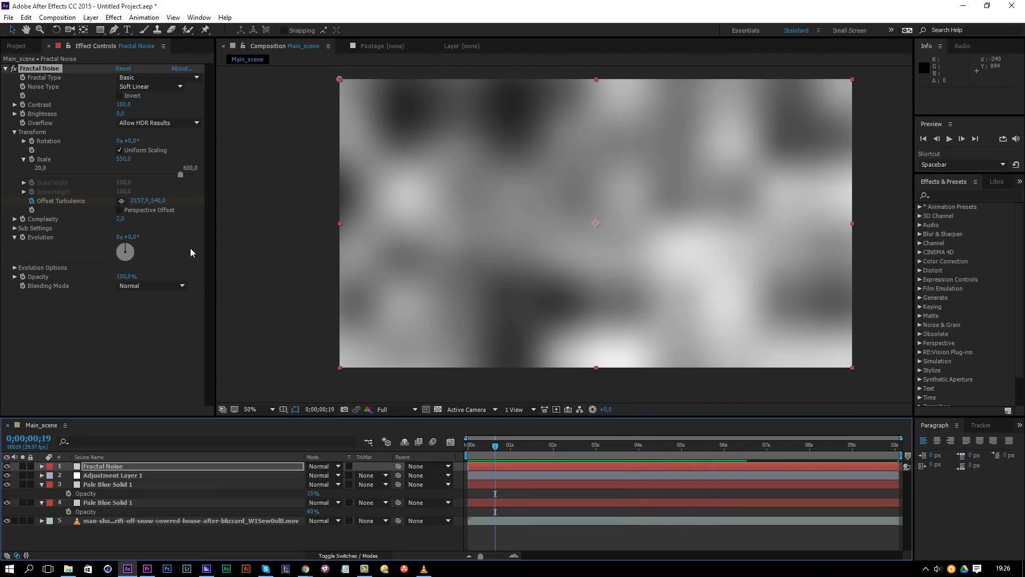
Add the expression time*300 to the Evolution property of the Fractal Noise effect
alt+click(24, 237)
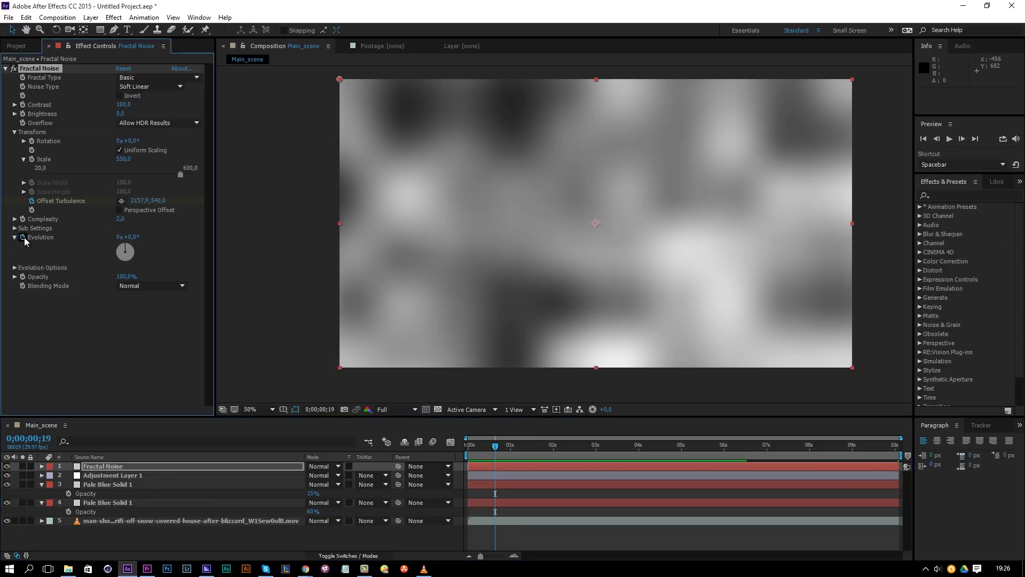
text(time*300)
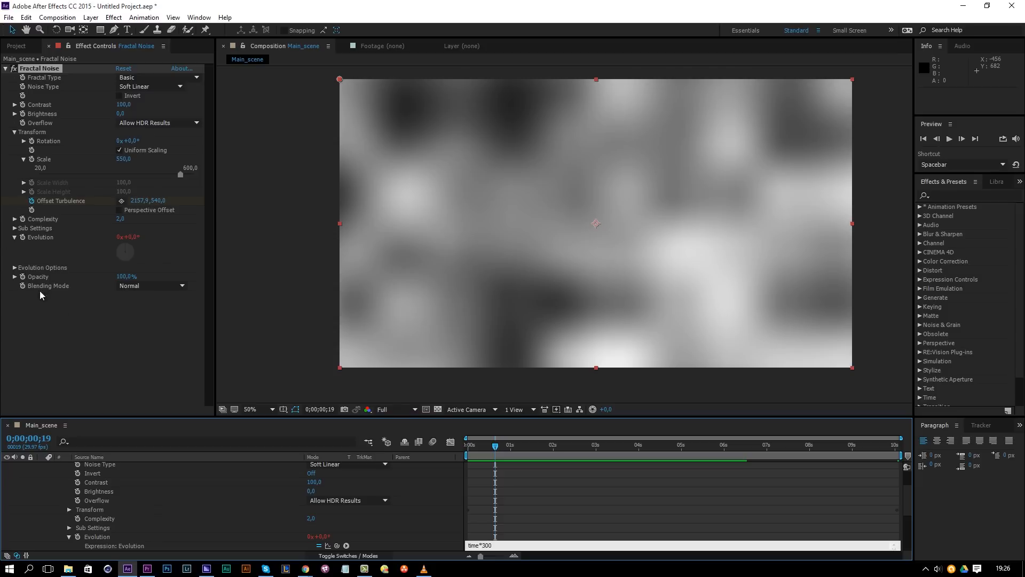
click(560, 517)
Scrub through the start of the timeline and play back the evolving noise from the first frame
drag(494, 451, 389, 478)
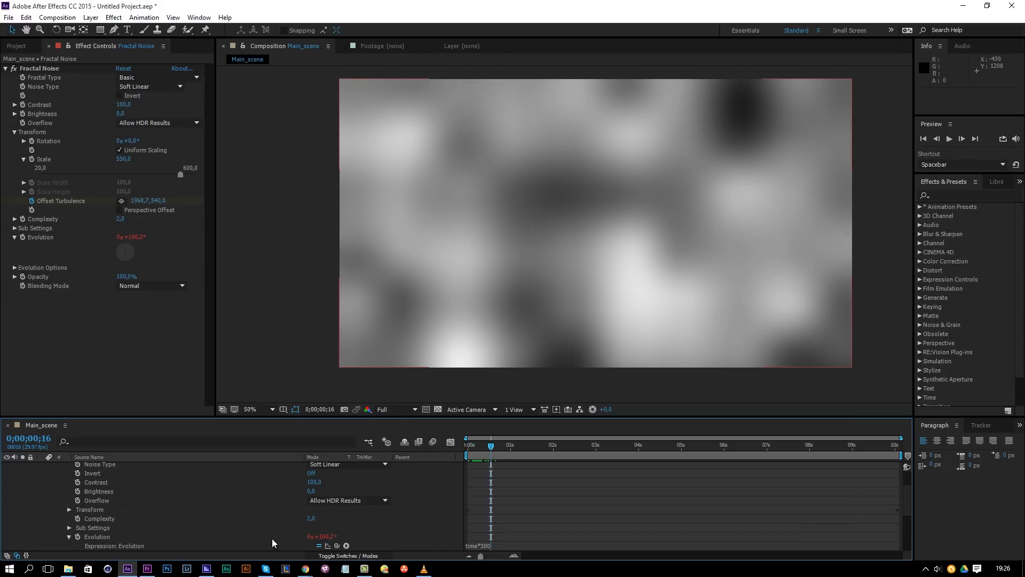
drag(482, 443, 443, 443)
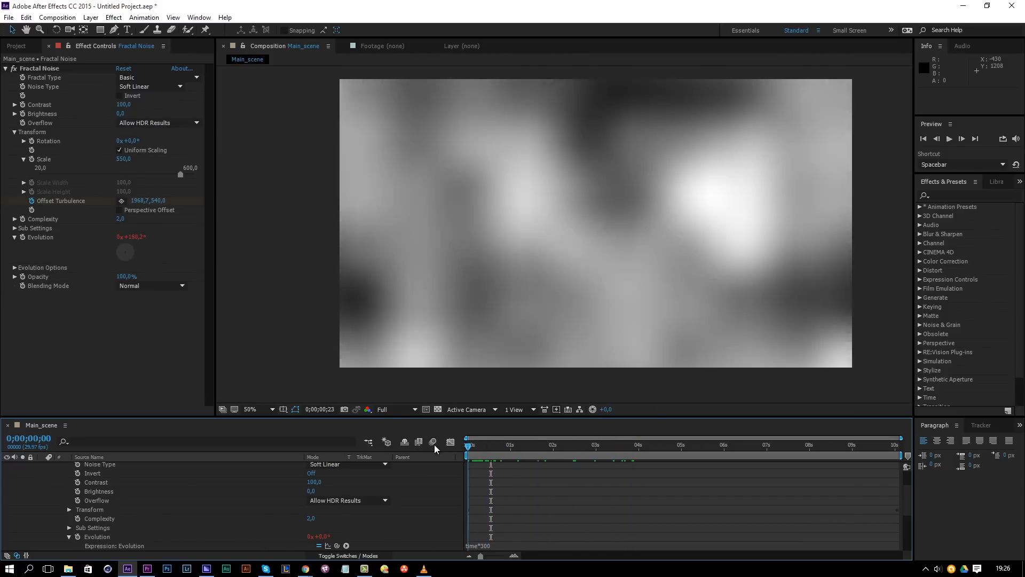
drag(521, 450, 457, 462)
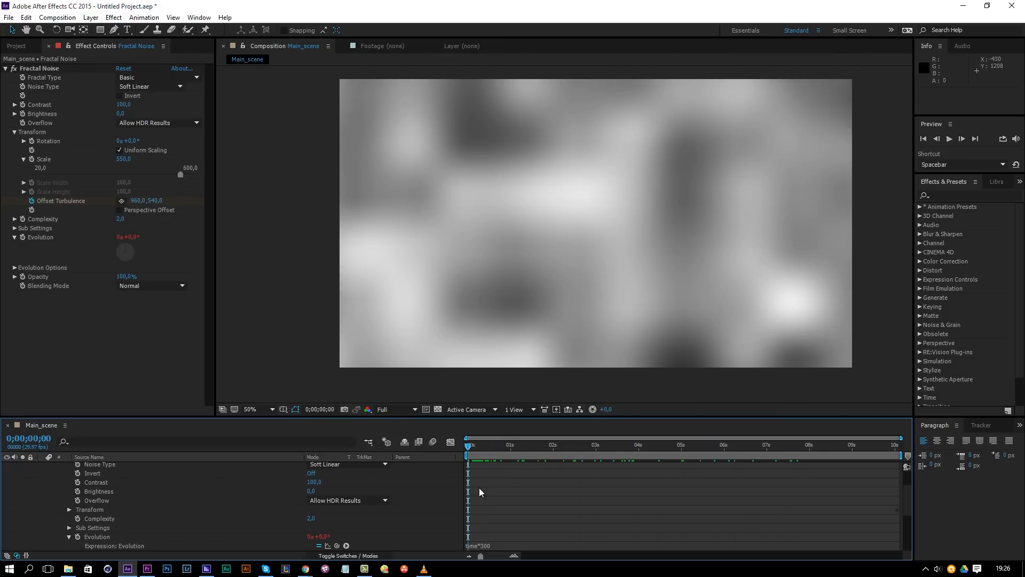
key(space)
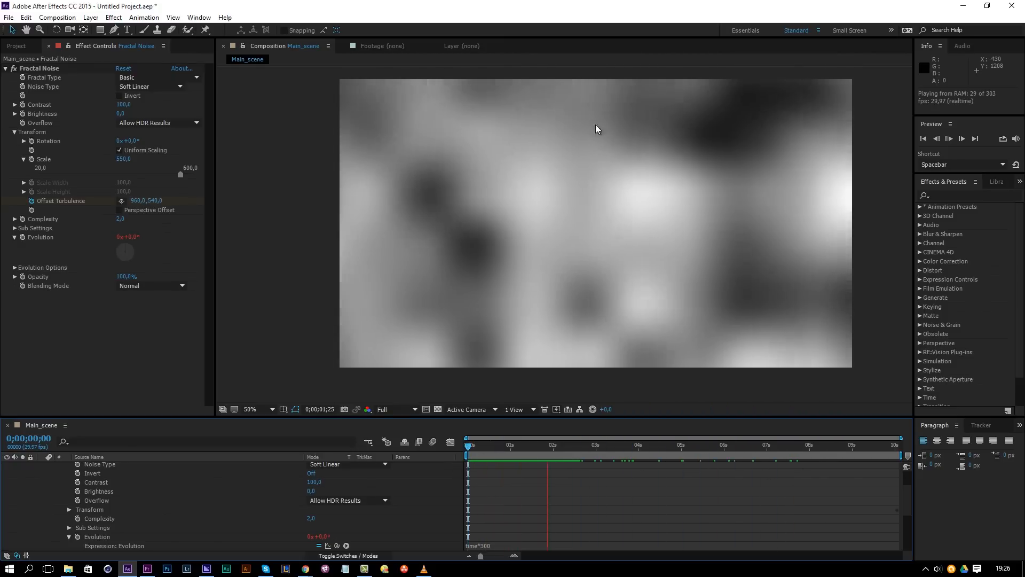
key(space)
Collapse the Fractal Noise layer's properties and set its blending mode to Screen
scroll(74, 479, up, 2)
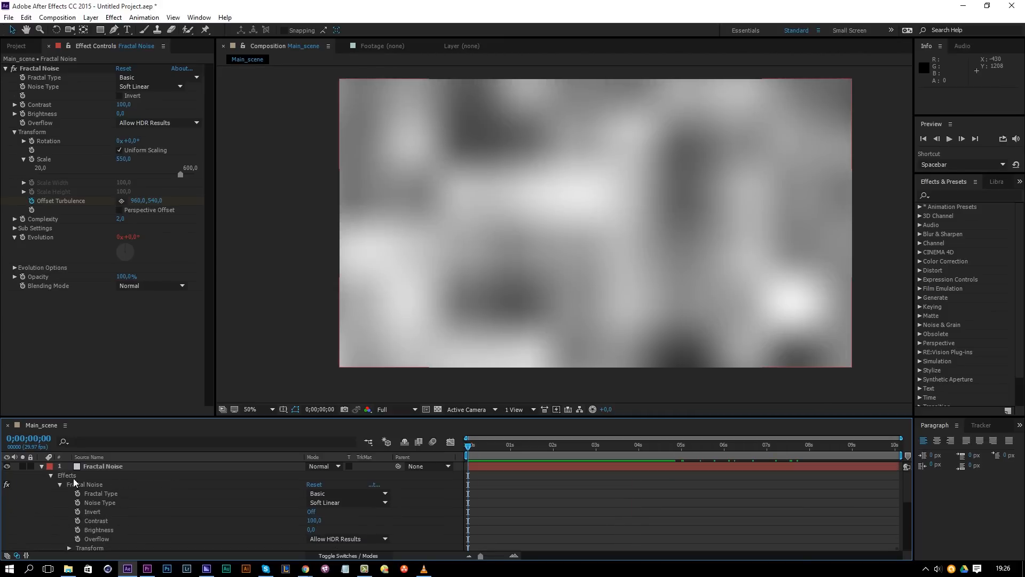
click(43, 466)
click(160, 464)
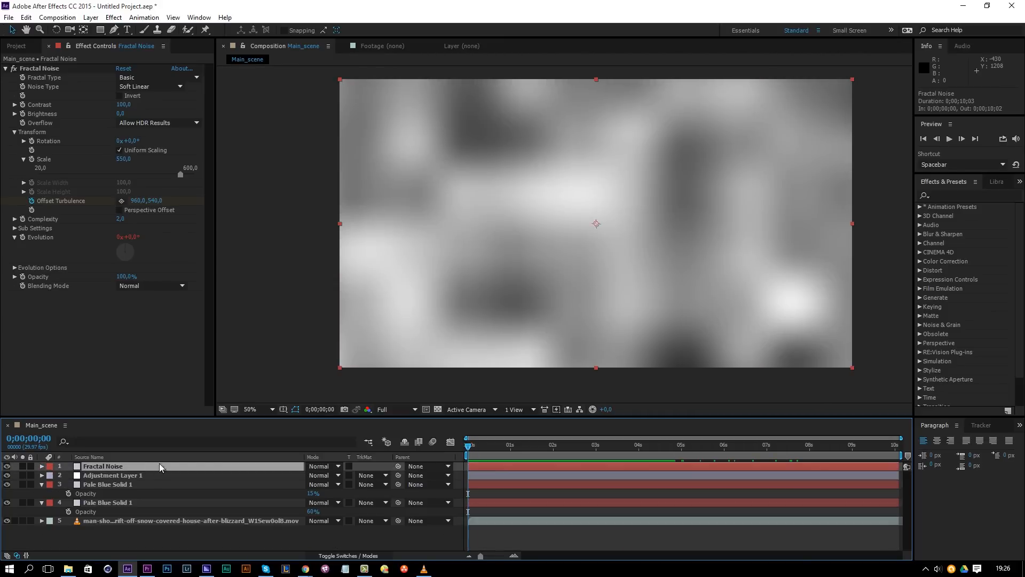
click(338, 466)
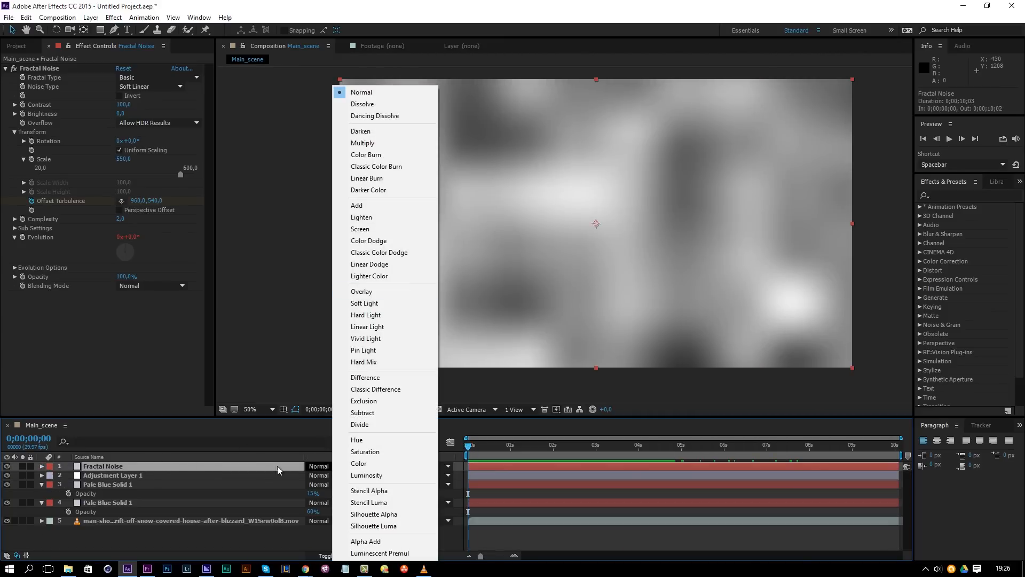
click(376, 228)
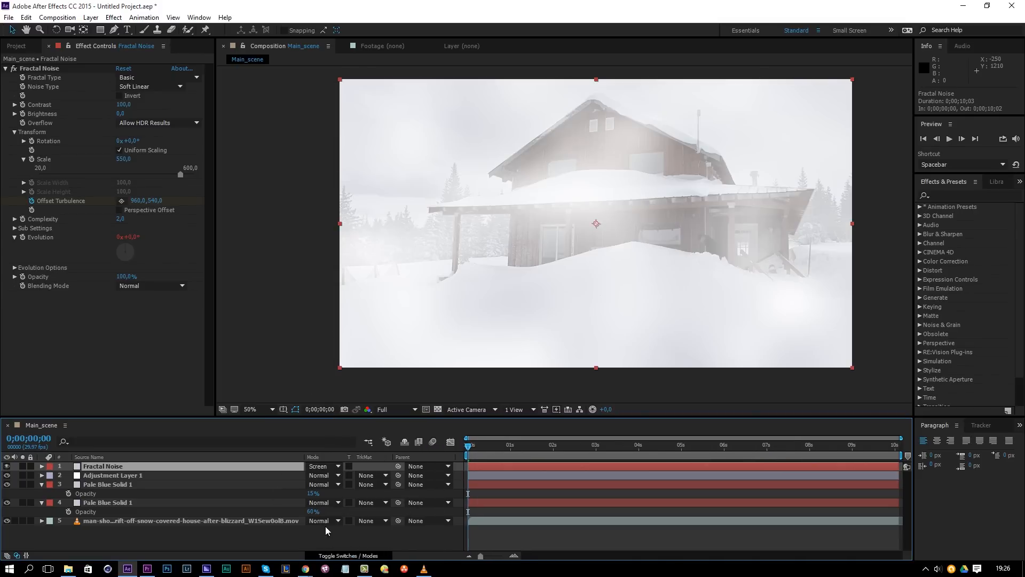
Reduce the Fractal Noise layer's opacity, settling on 20%, and preview the mist over the house footage
key(t)
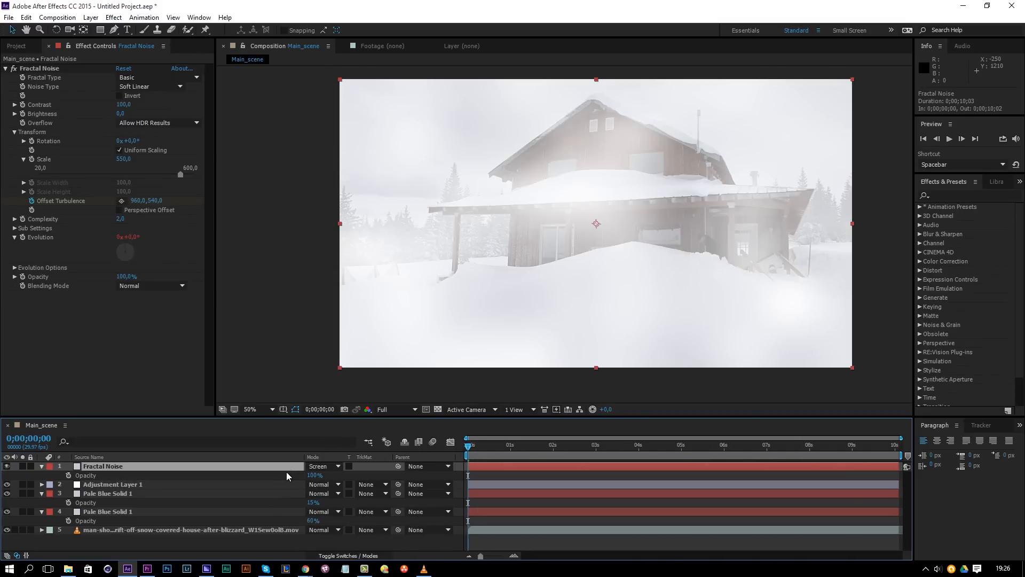
drag(314, 475, 279, 479)
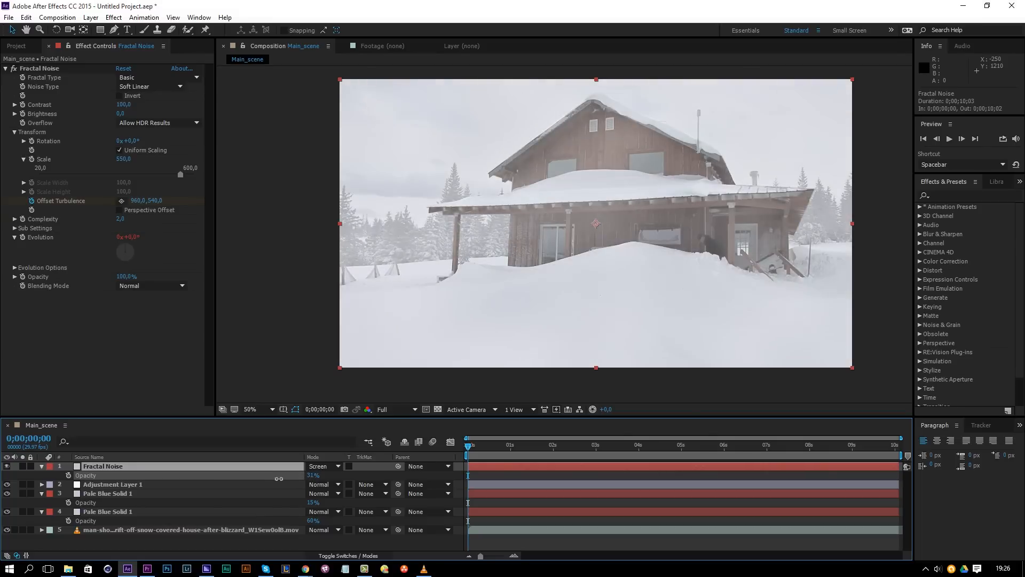
key(Return)
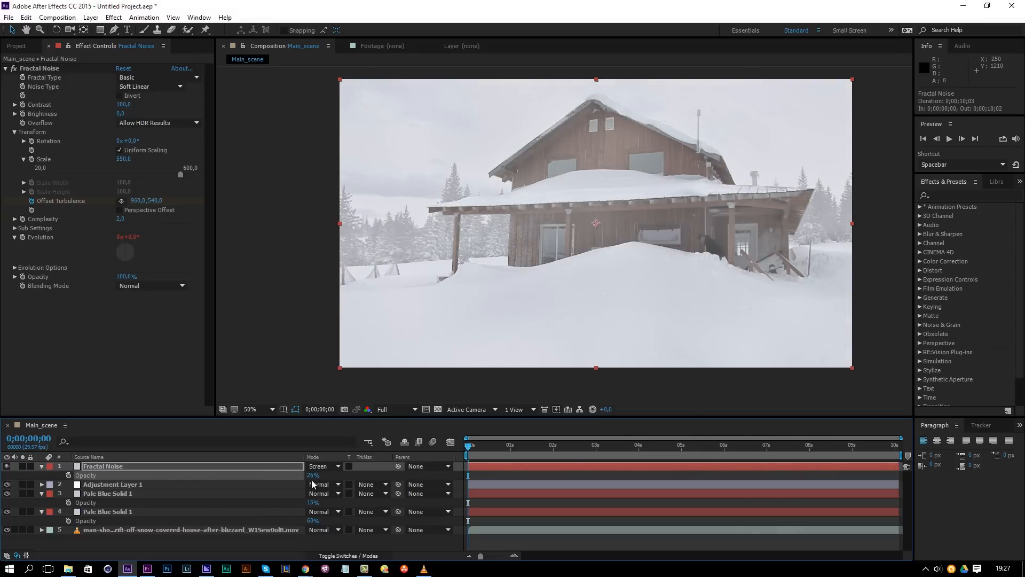
click(364, 472)
key(space)
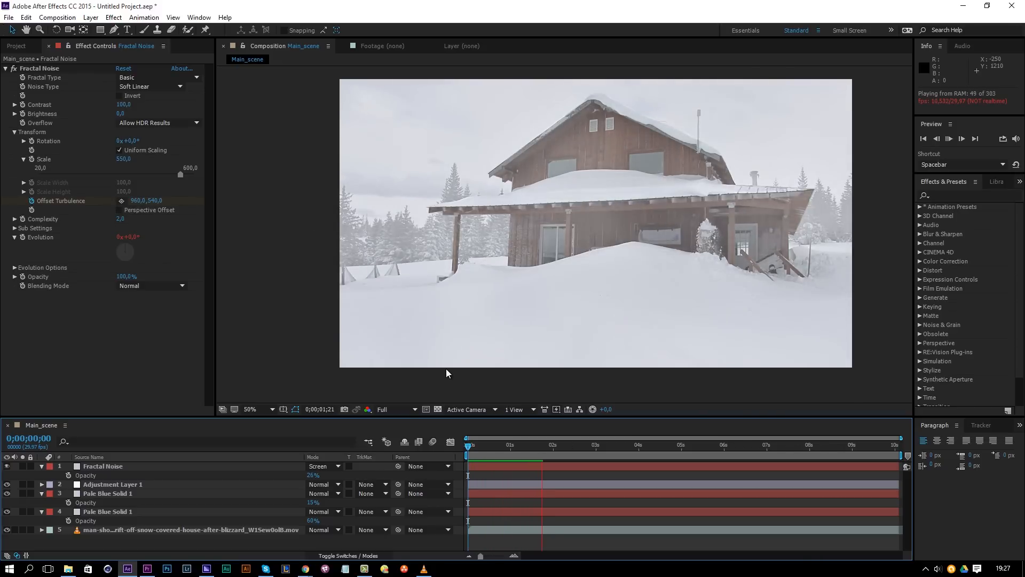
click(313, 475)
text(20)
key(Return)
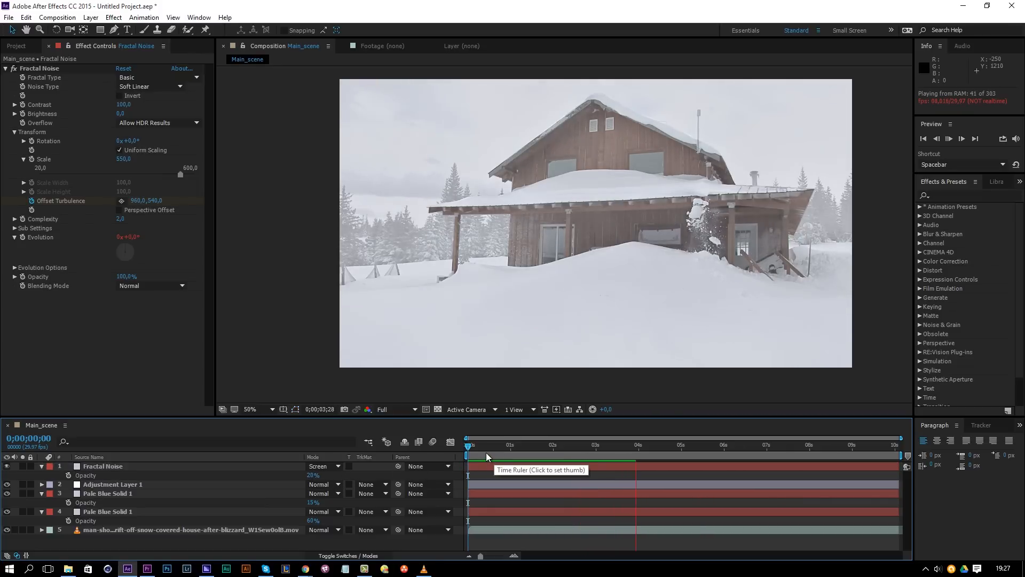
key(space)
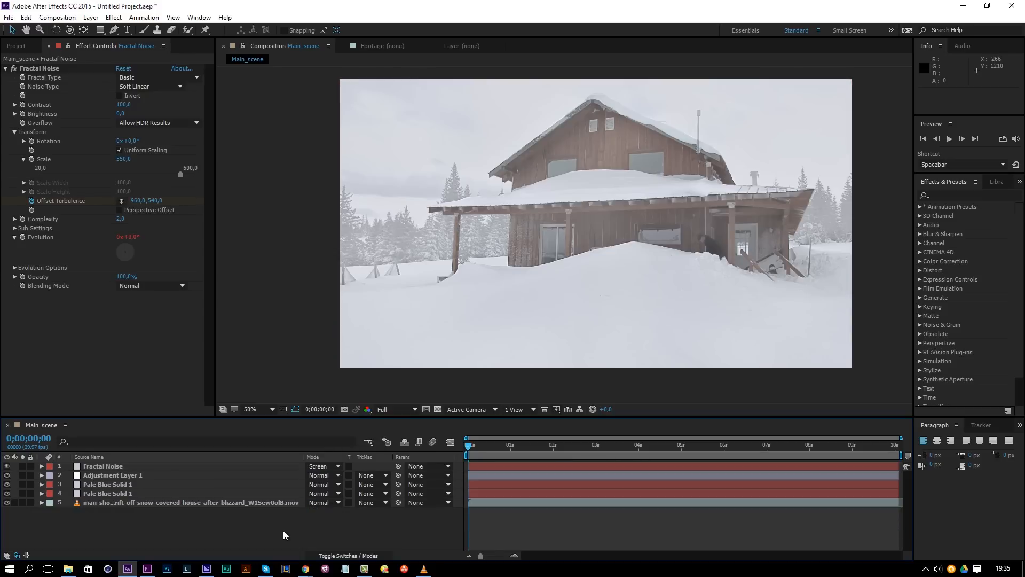
Create a new 1920 × 1080 px solid named "Snow" in the composition
right_click(278, 524)
mouse_move(316, 423)
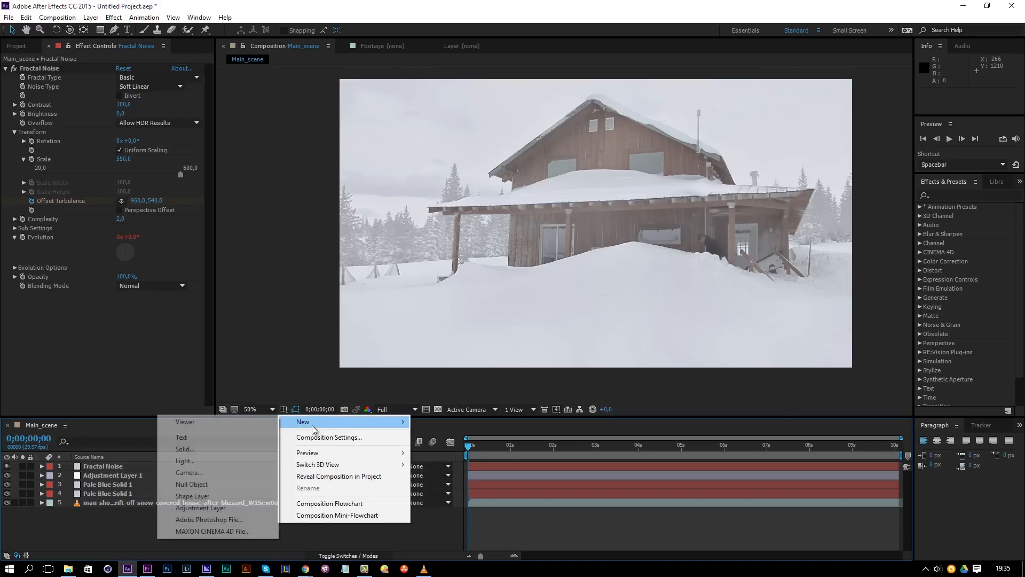
click(182, 449)
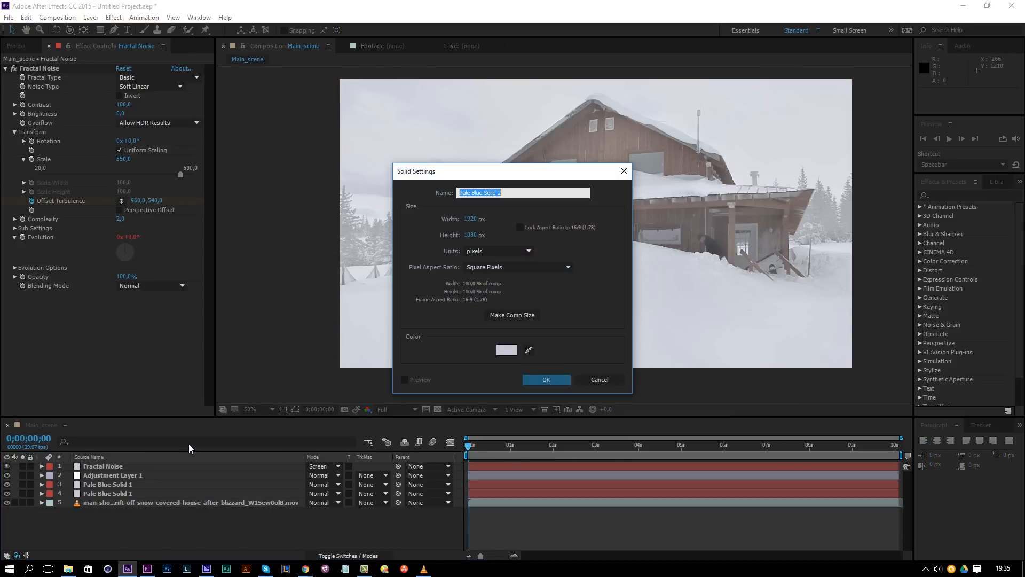
text(Snow)
key(Return)
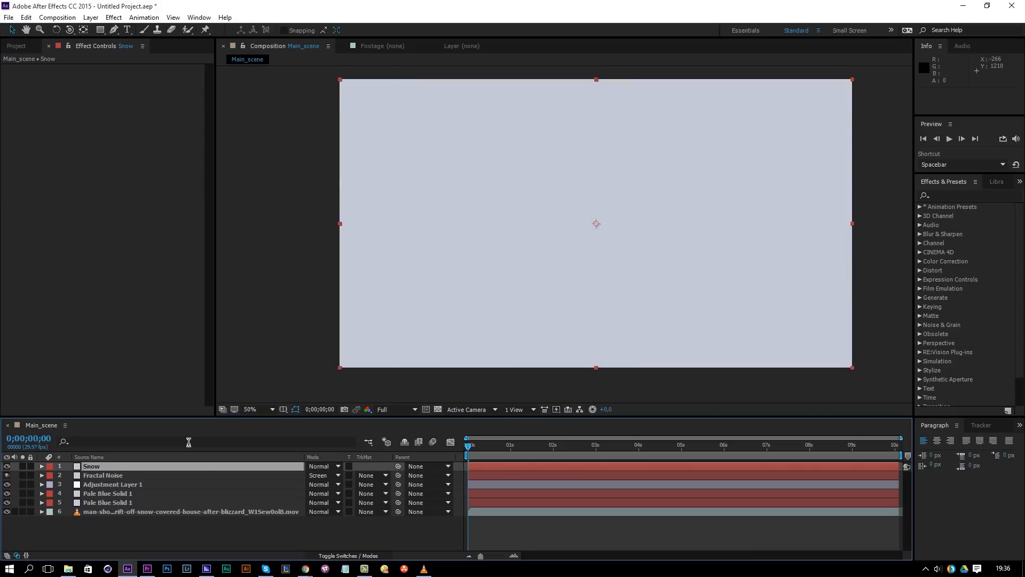
Add a two-node camera to the composition with the 35mm preset
right_click(151, 529)
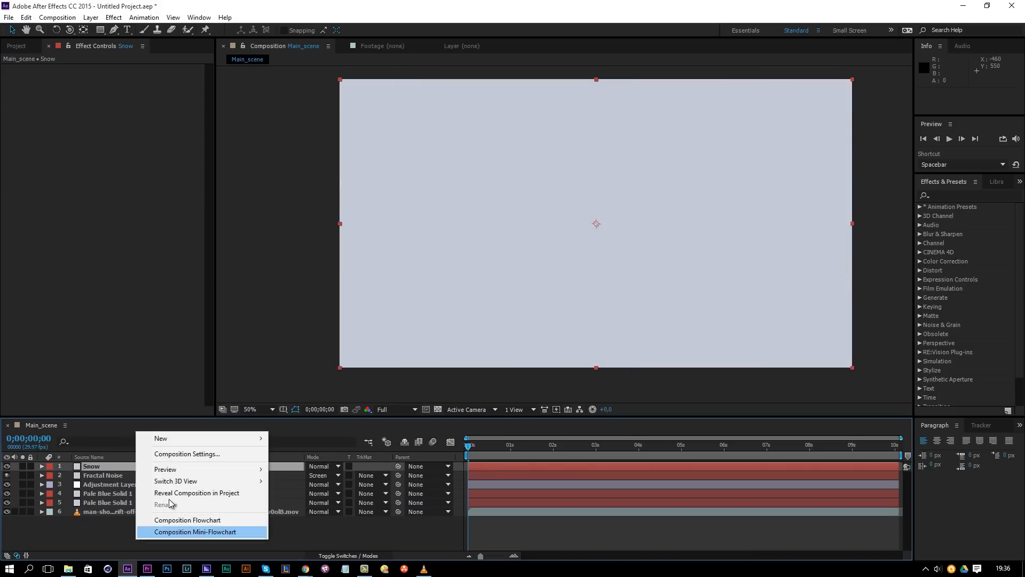
mouse_move(148, 447)
click(47, 488)
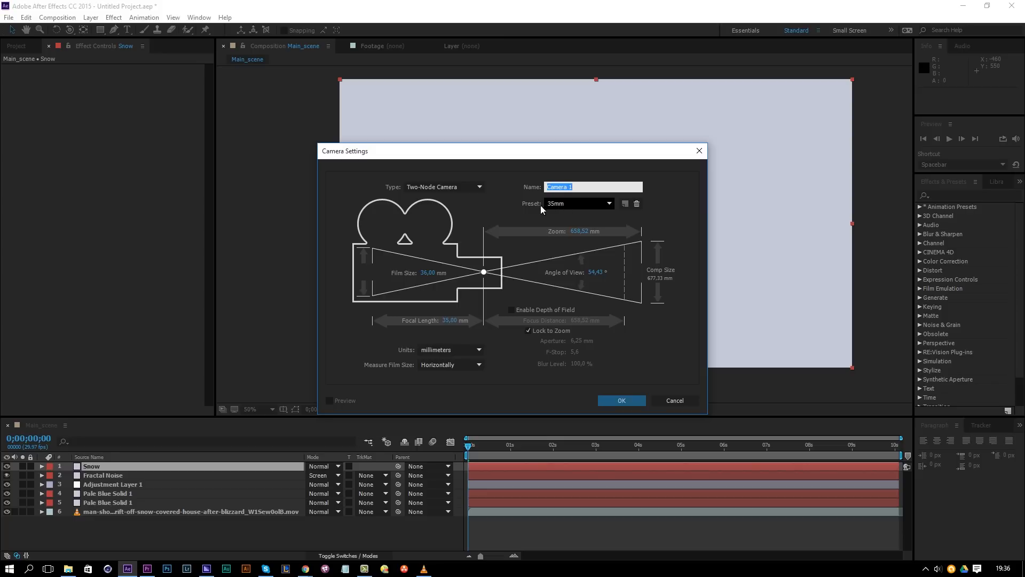
click(625, 403)
click(595, 331)
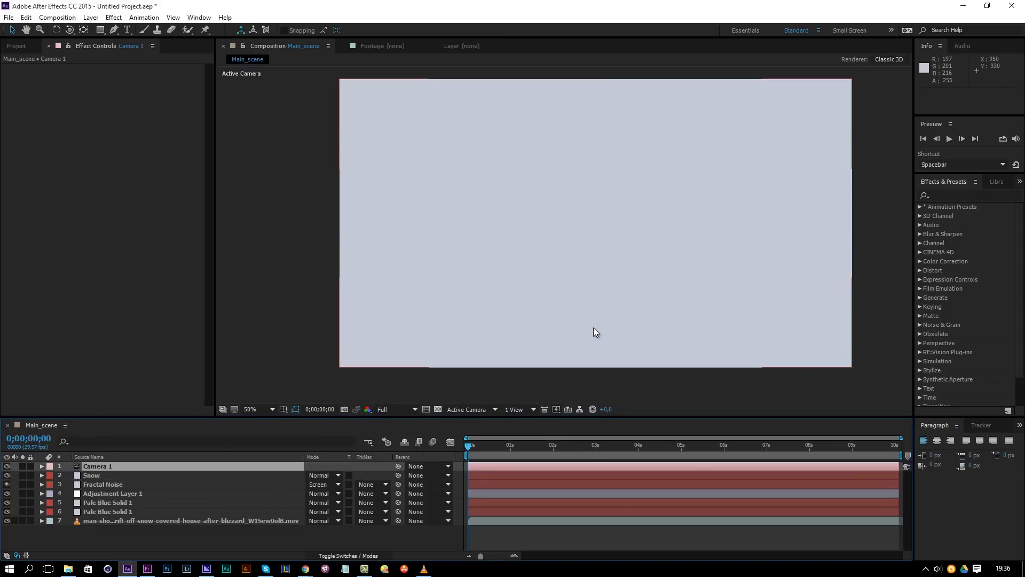
Apply the Trapcode Particular effect to the Snow solid
click(60, 475)
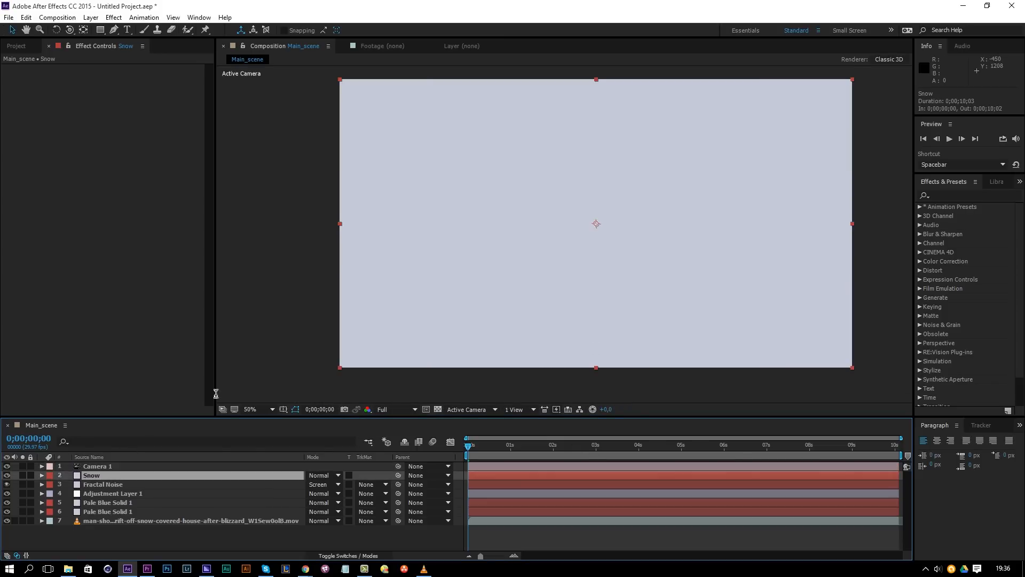
click(114, 17)
mouse_move(47, 327)
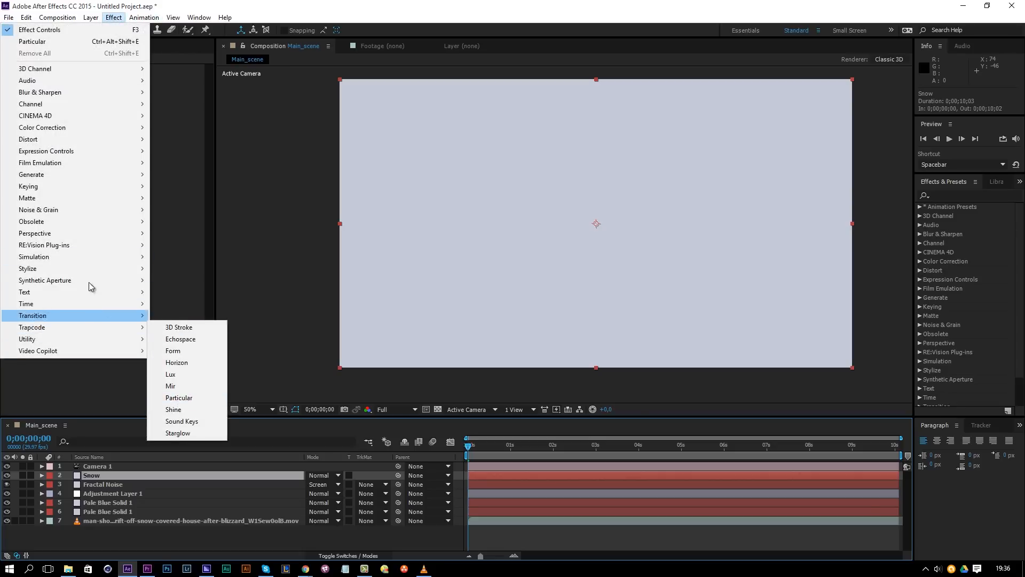
mouse_move(83, 255)
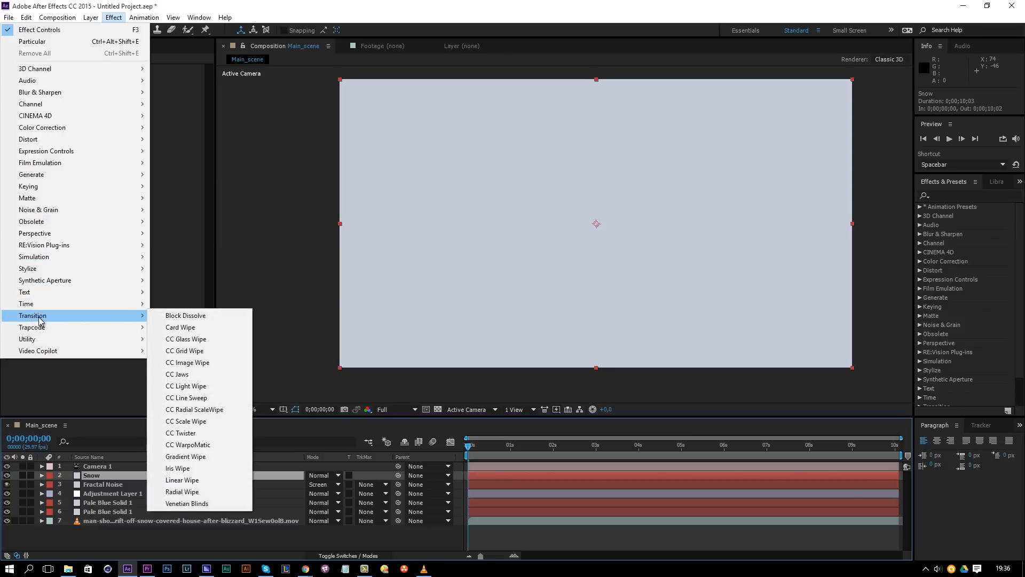
click(187, 398)
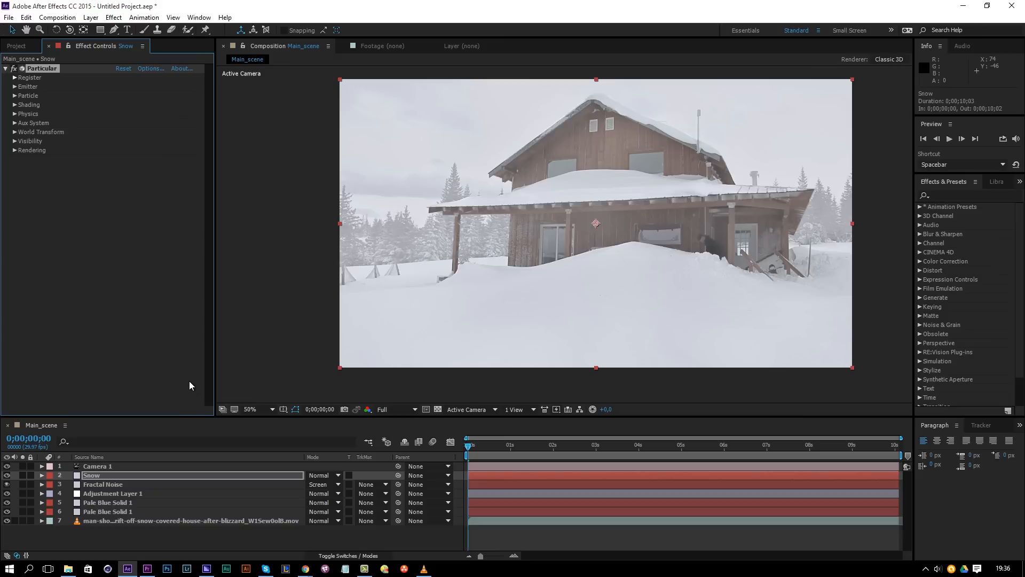
Set Particular's emitter type to Box and widen its Emitter Size X to about 1471
click(15, 86)
click(144, 105)
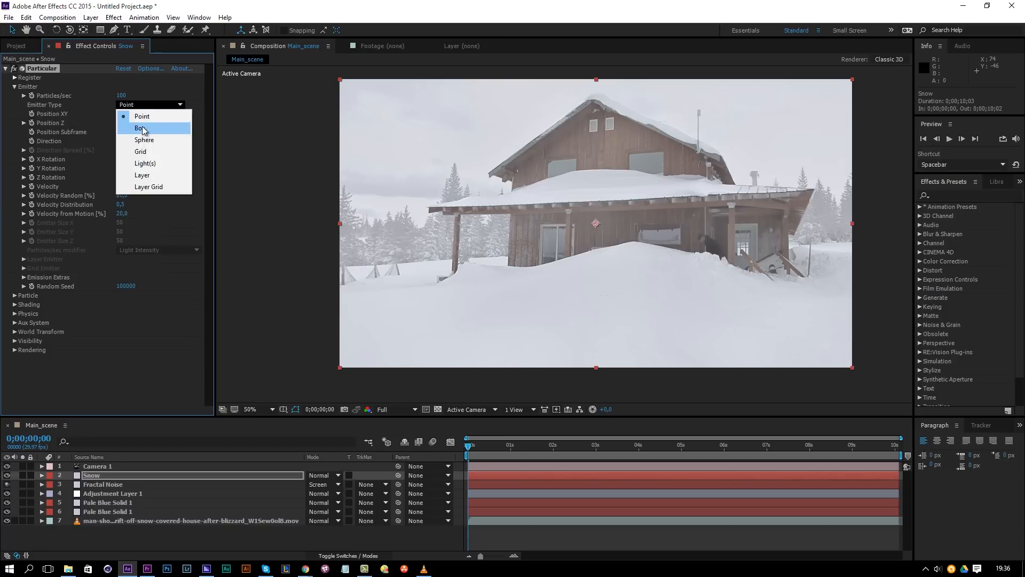
click(143, 128)
drag(121, 222, 354, 232)
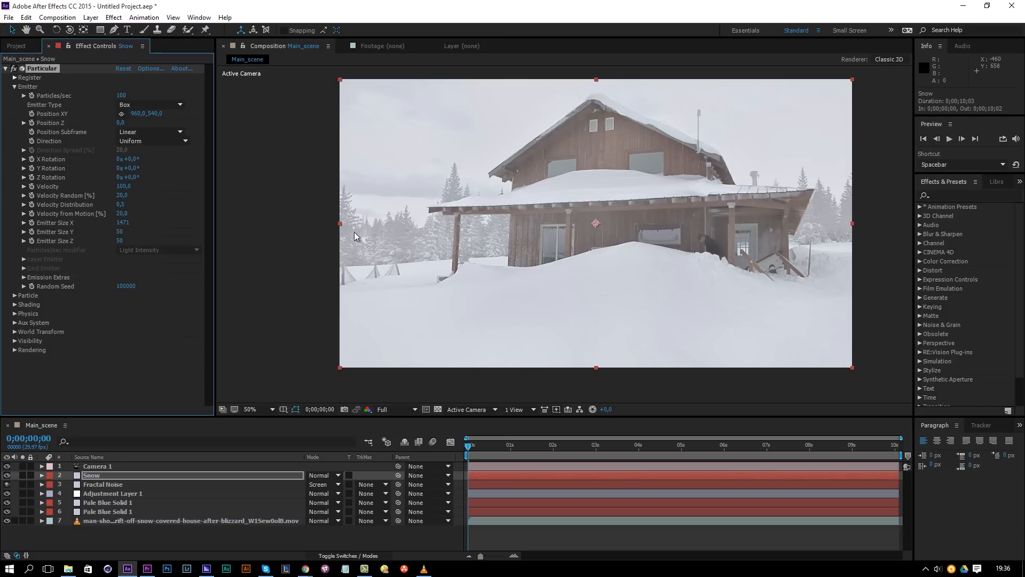
Solo the Snow layer and stretch its time span to run from -0;00;09;14 to 0;00;14;08
click(23, 475)
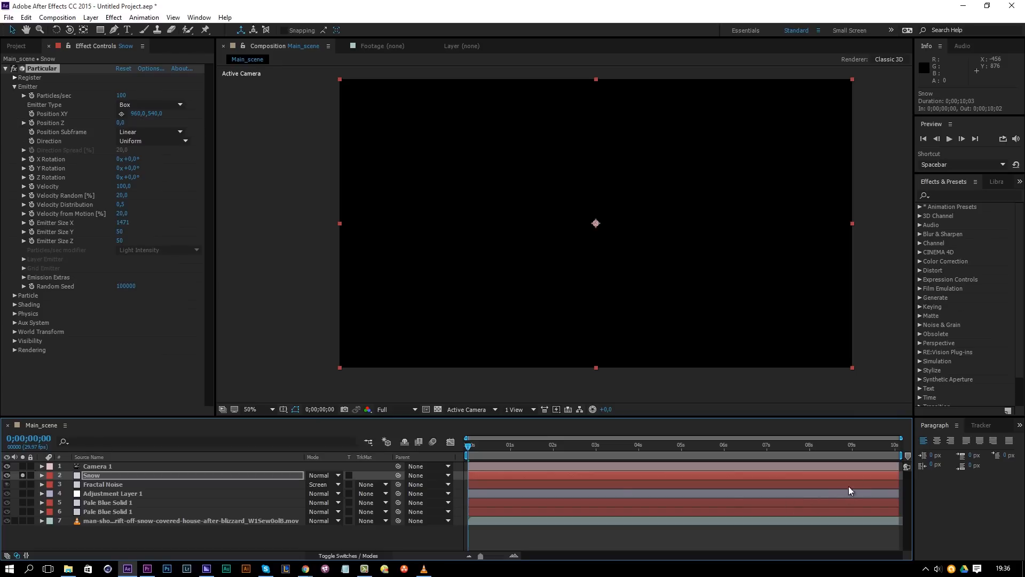
mouse_move(884, 476)
mouse_down()
mouse_move(481, 476)
mouse_move(903, 475)
mouse_up()
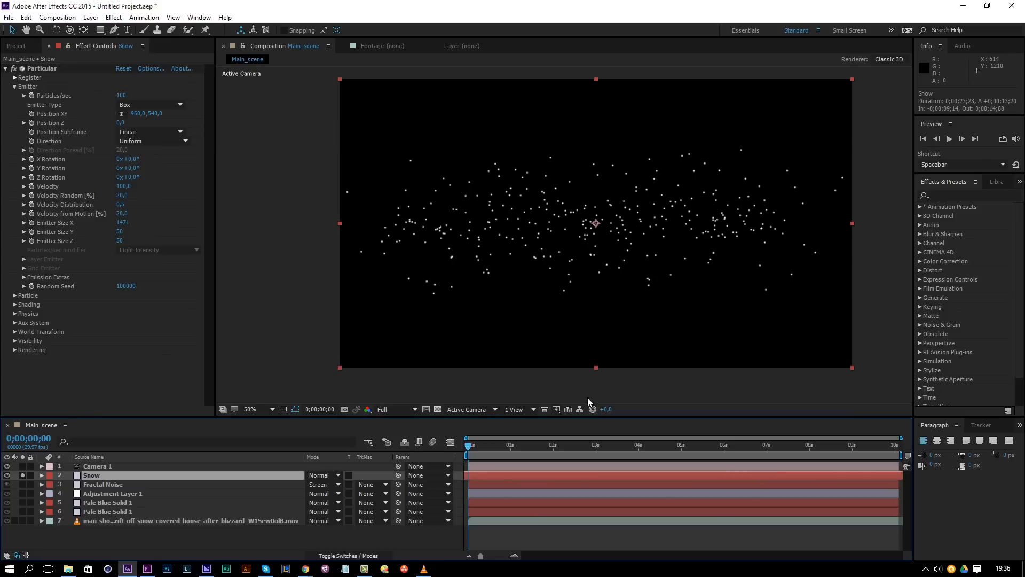
Enlarge the box emitter to about 2256 in Emitter Size X and 1493 in Emitter Size Z
drag(119, 240, 932, 388)
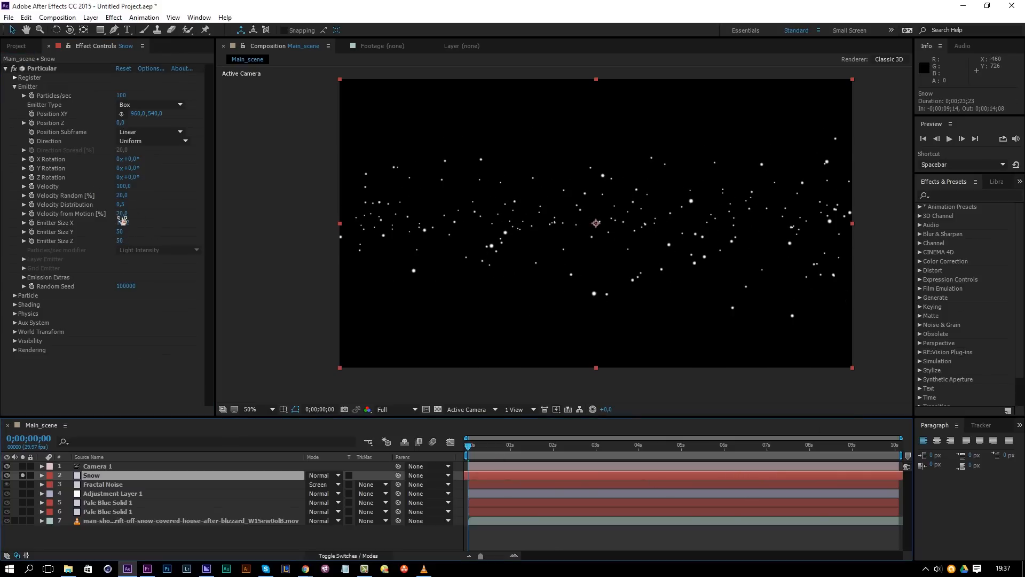
drag(120, 222, 374, 225)
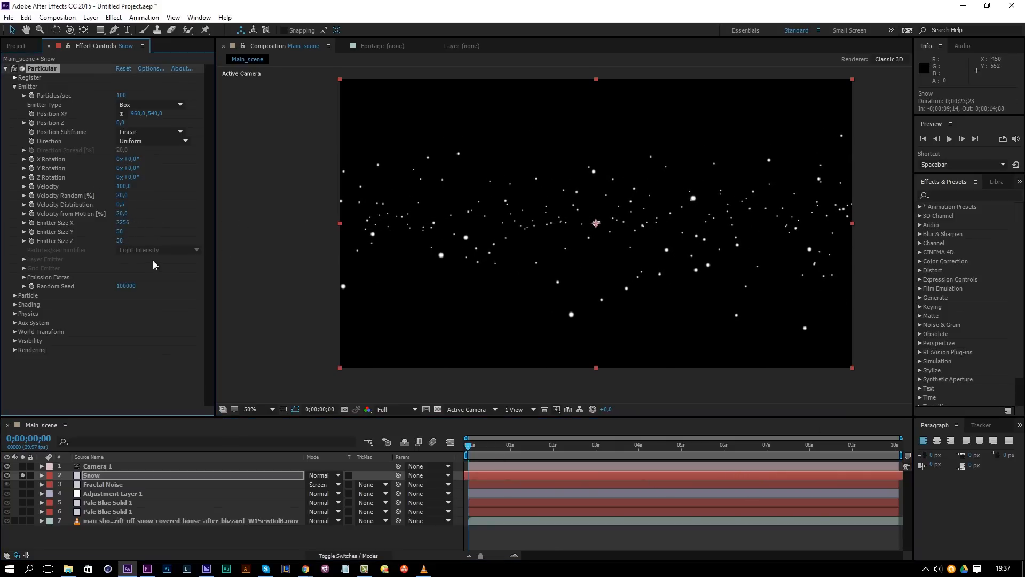
drag(121, 240, 935, 241)
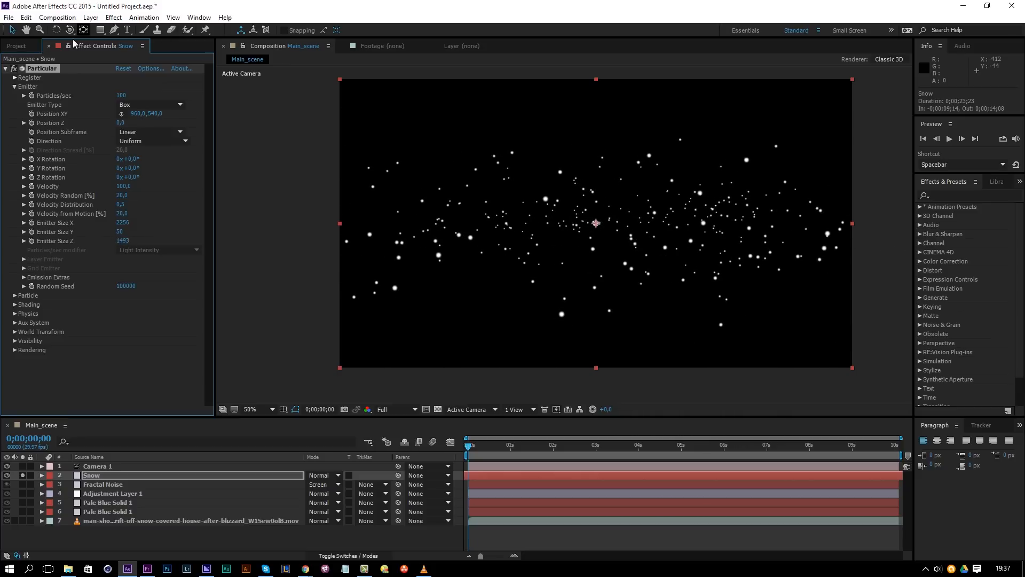
Orbit the camera around the particle field to view the emitter's depth from an angle, and return to the Selection tool
drag(69, 30, 95, 42)
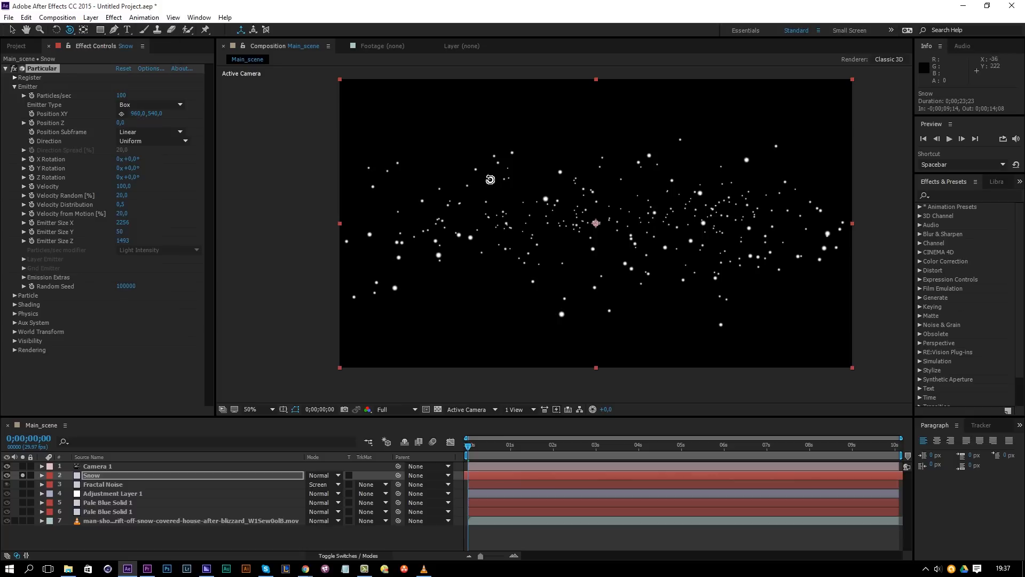
drag(685, 224, 534, 199)
click(11, 30)
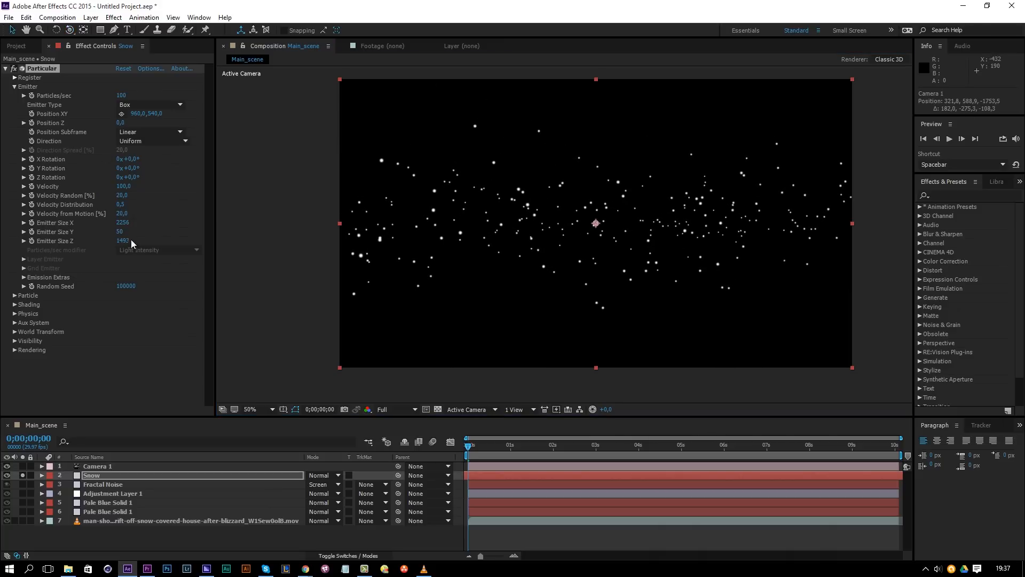
Enlarge Particular's box emitter to about 2314 in Emitter Size X and 3535 in Emitter Size Z
drag(121, 245, 158, 242)
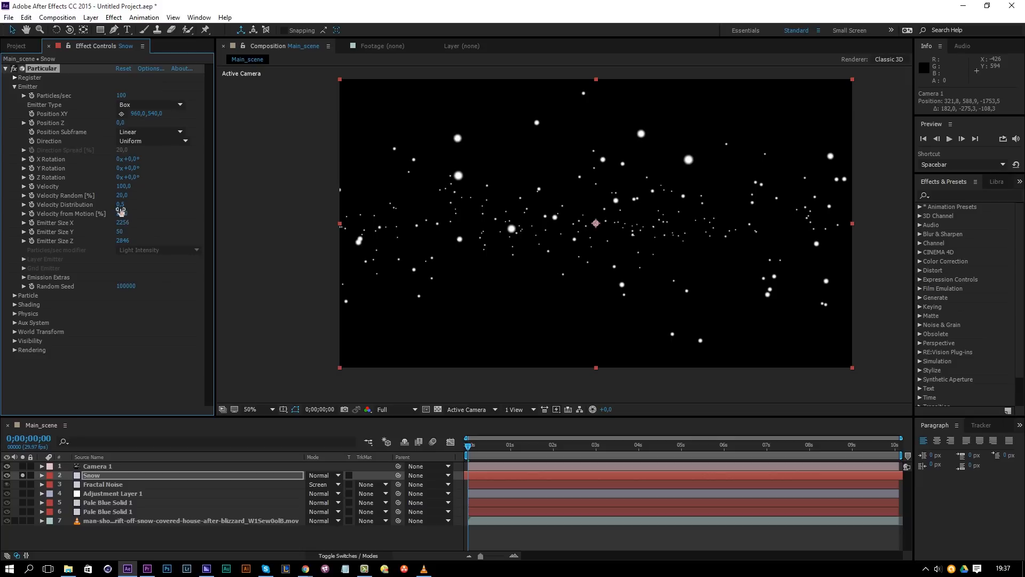
click(69, 30)
mouse_move(648, 206)
mouse_down()
mouse_move(618, 207)
mouse_move(628, 206)
mouse_up()
click(12, 33)
drag(120, 240, 154, 216)
Raise the emitter above the frame to Position XY 924, -342 and preview the falling particles
mouse_move(140, 113)
mouse_down()
mouse_move(124, 130)
mouse_move(184, 115)
mouse_move(3, 98)
mouse_move(166, 116)
mouse_move(43, 108)
mouse_up()
drag(110, 113, 69, 106)
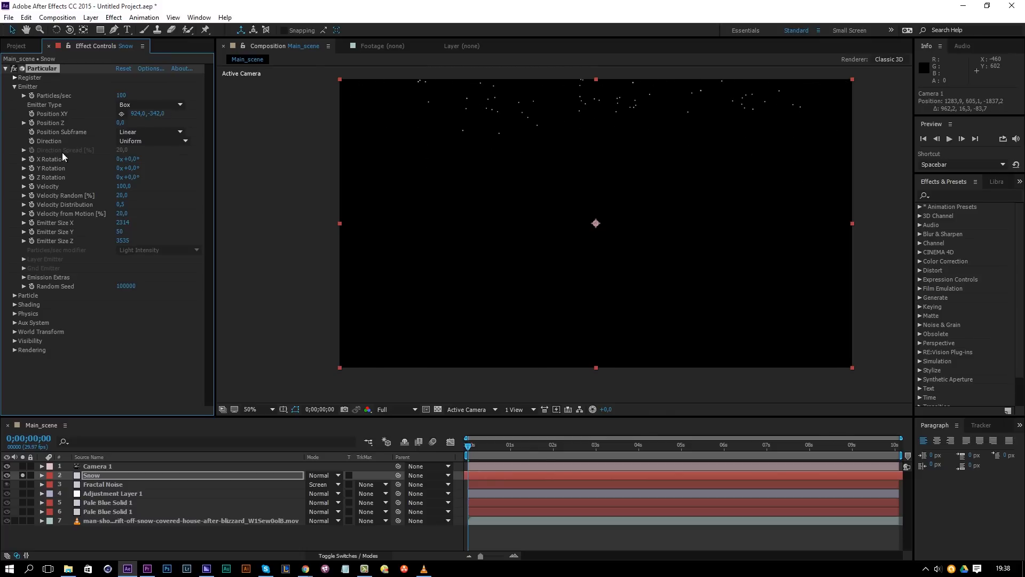
key(space)
Shift the Snow layer in time so it runs from -0;00;18;27 to 0;00;12;04, and return to the composition start
drag(653, 447, 985, 480)
click(881, 475)
key(alt+bracketright)
key(Home)
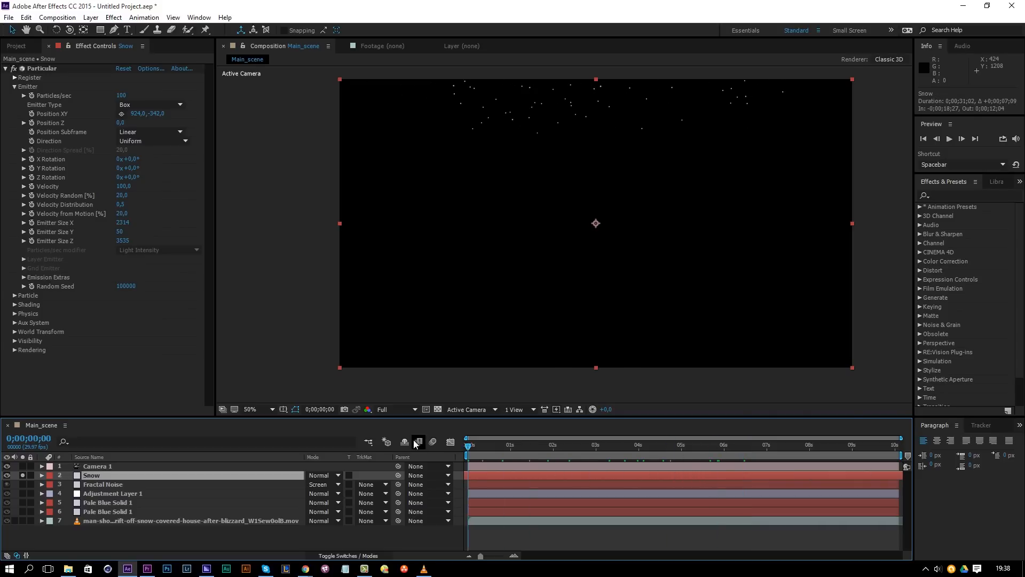
Reshape the particles' Opacity over Life graph so opacity curves down to zero toward the end of life
click(14, 296)
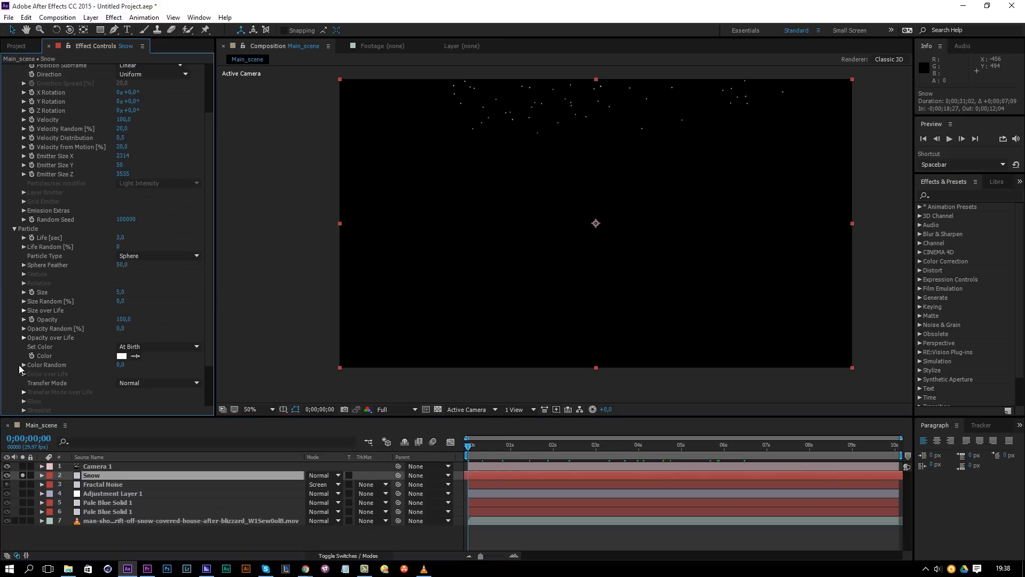
click(24, 338)
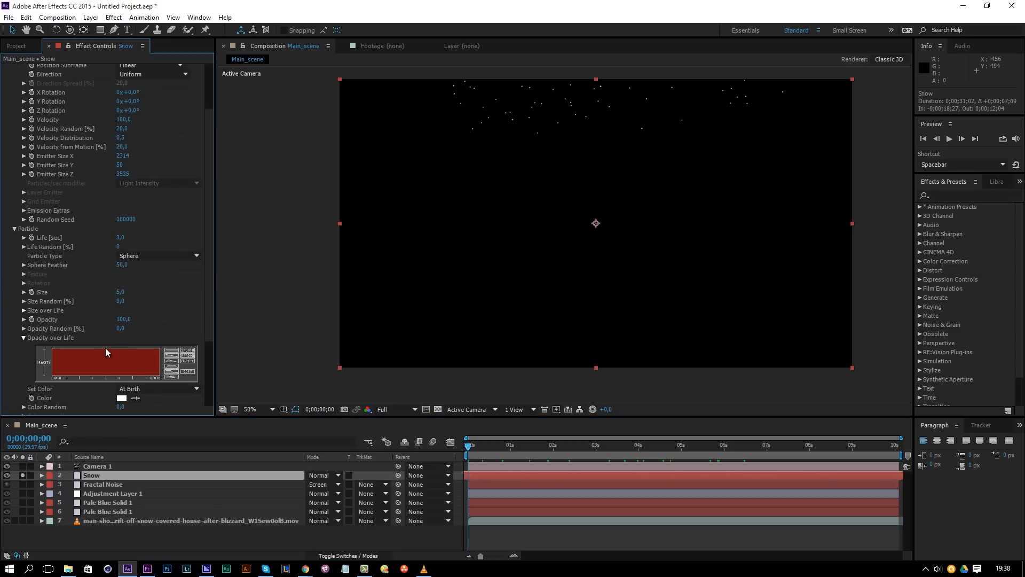
drag(117, 351, 160, 379)
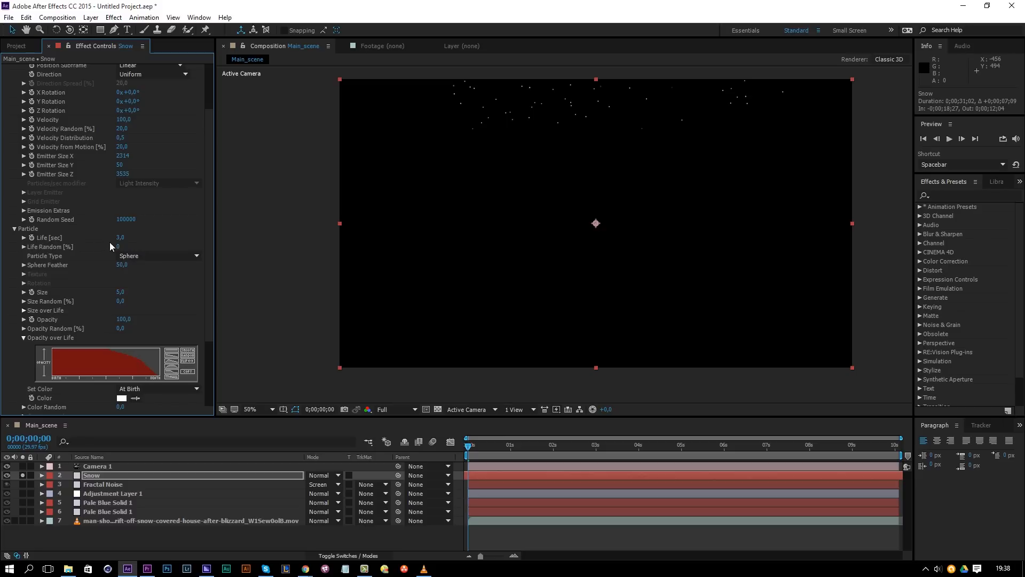
Set the snow particles' Life to about 16.7 seconds, Size Random to 100% and Size to 4
drag(120, 237, 193, 242)
drag(122, 301, 140, 297)
click(121, 292)
text(4)
key(Return)
drag(210, 264, 175, 239)
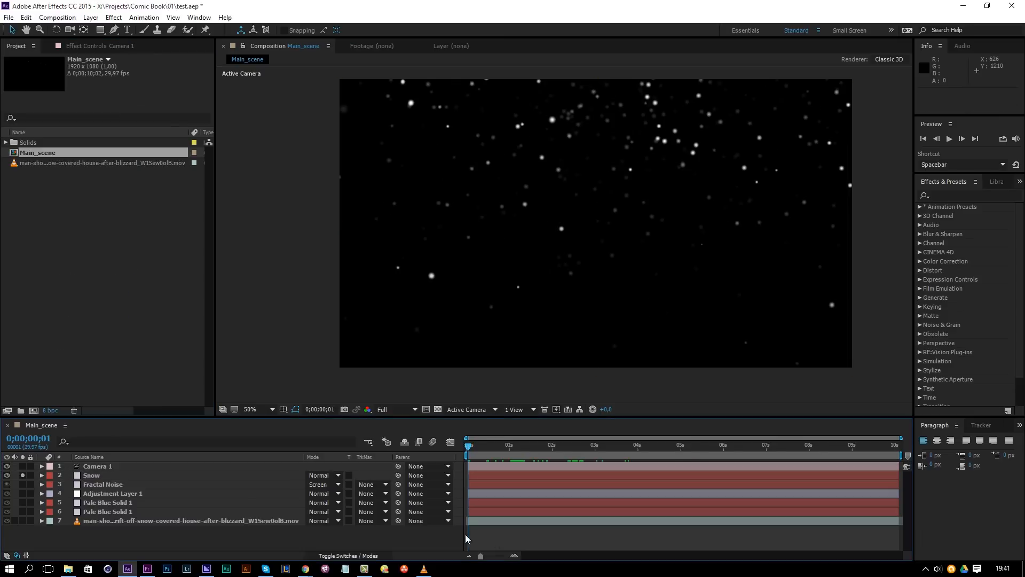
Turn on Depth of Field for Camera 1 and set its Aperture to 100 pixels
click(97, 467)
key(a)
key(a)
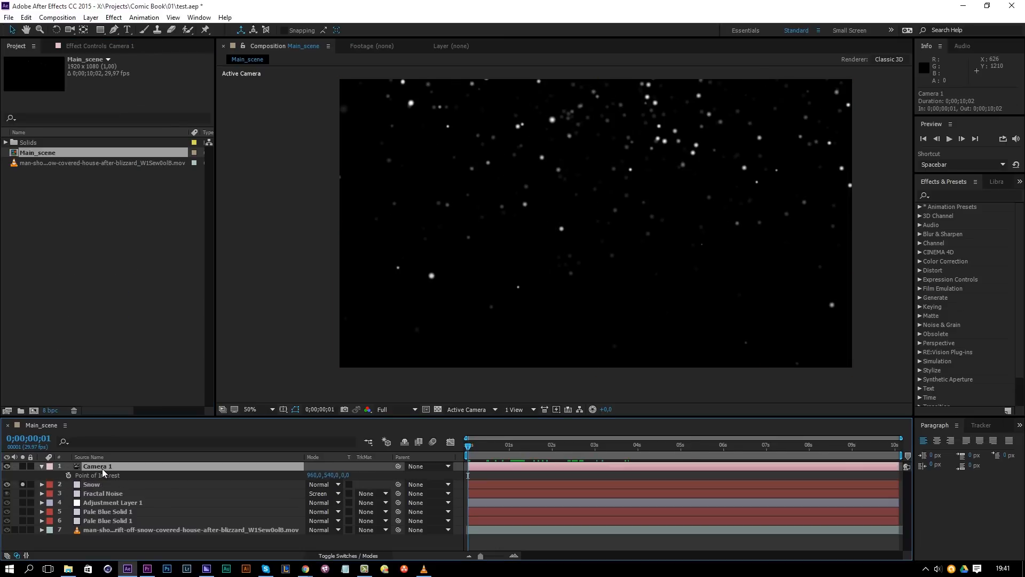
click(109, 493)
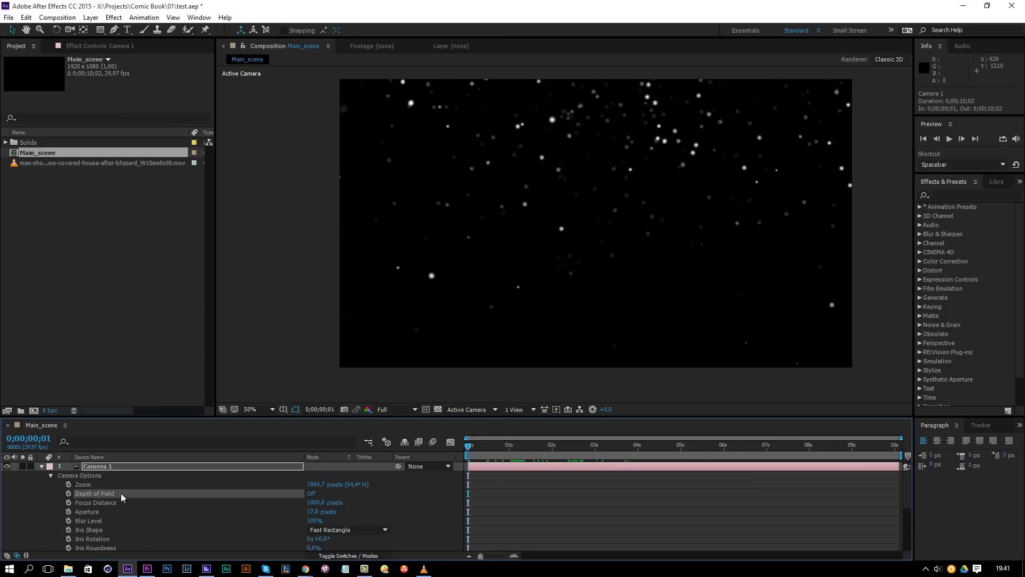
click(310, 494)
click(314, 512)
key(Return)
Set Camera 1's Focus Distance to 500 pixels
click(315, 503)
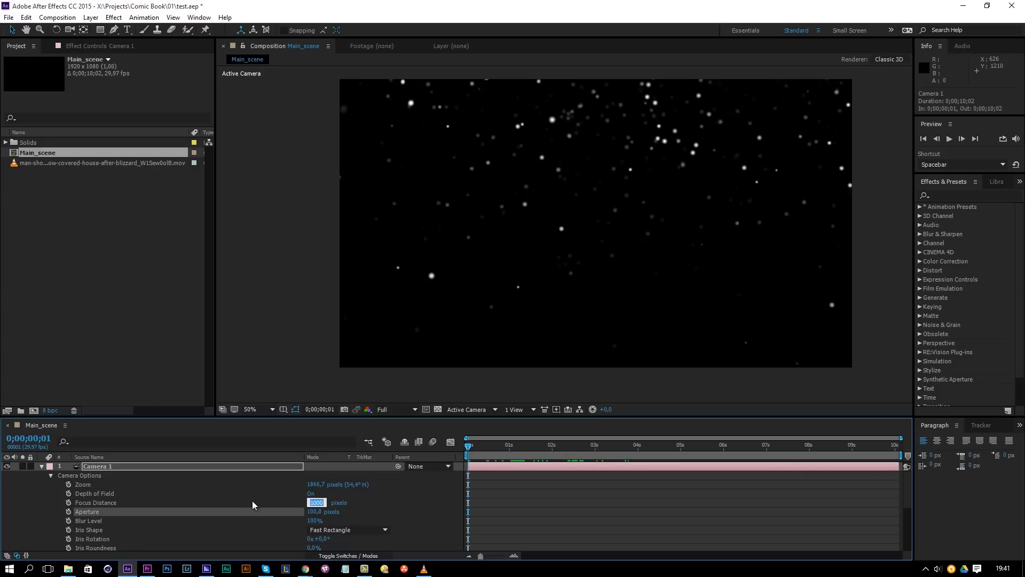
text(500)
key(Return)
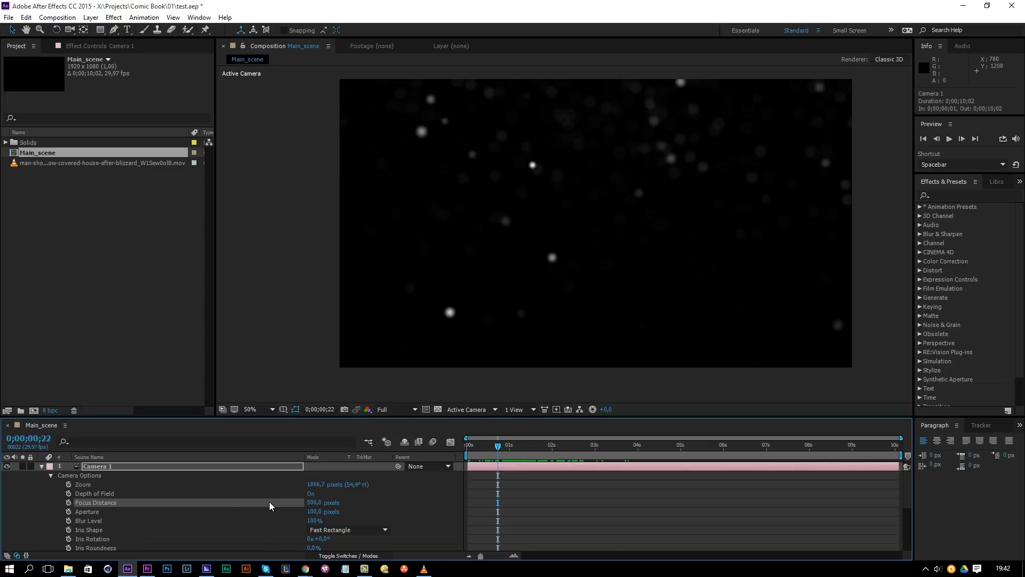
Set Camera 1's Focus Distance to 1200 pixels and check the snow a few frames further on
click(311, 504)
text(1200)
key(Return)
drag(500, 450, 502, 450)
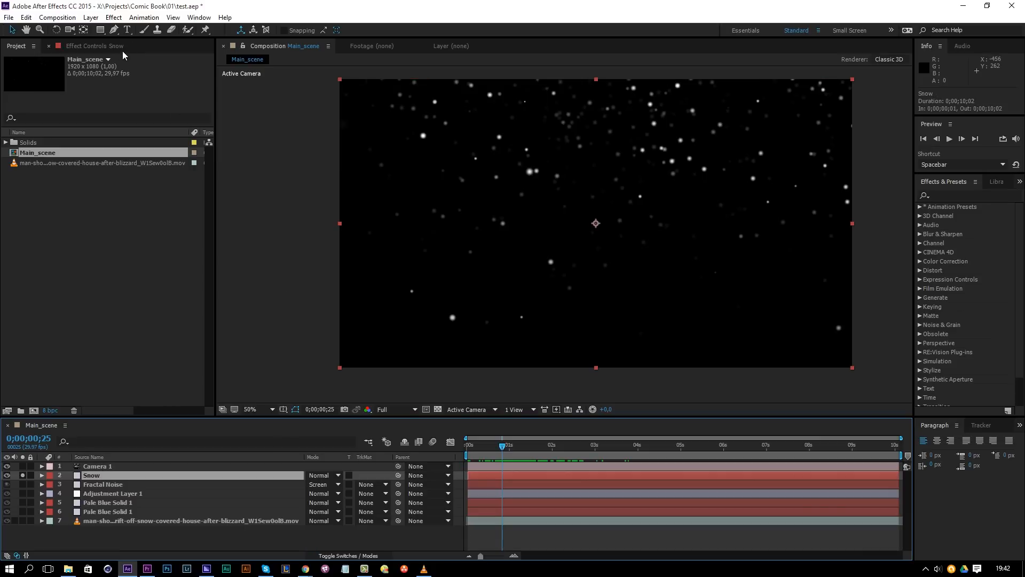
Increase the Snow layer's Particles/sec to about 670 and set the particle Size to 3
click(89, 46)
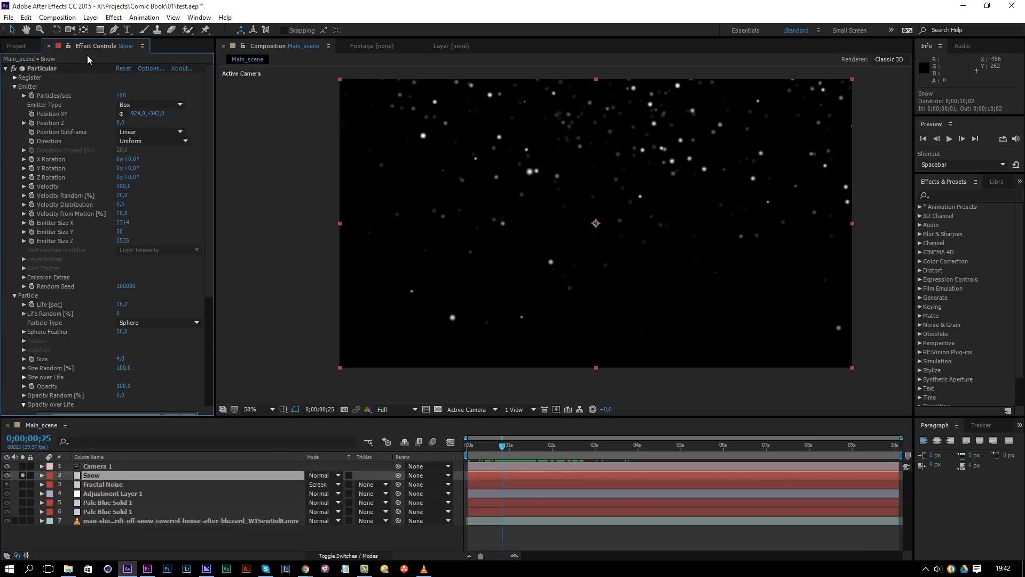
drag(121, 95, 153, 96)
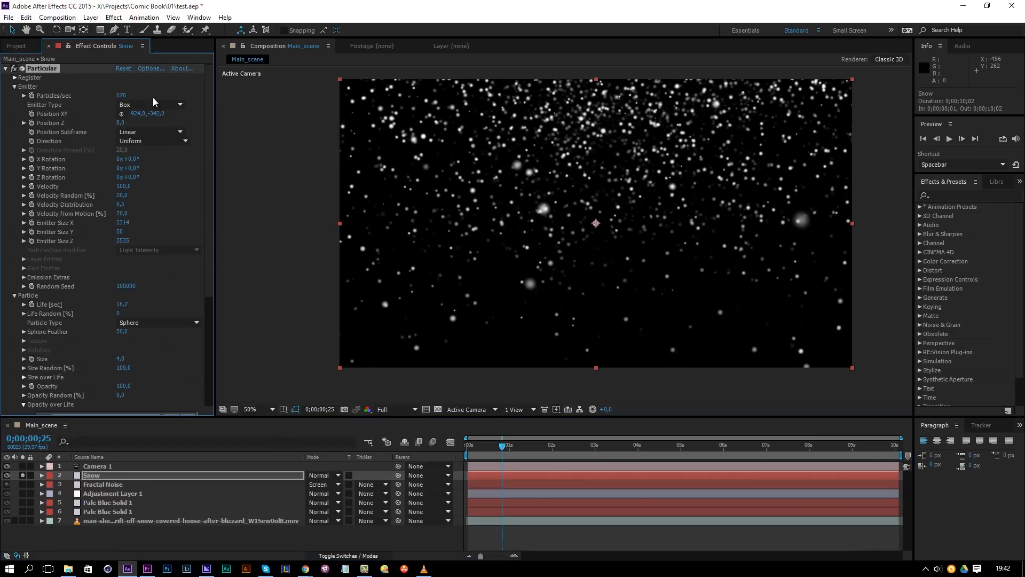
click(122, 360)
text(3)
key(Return)
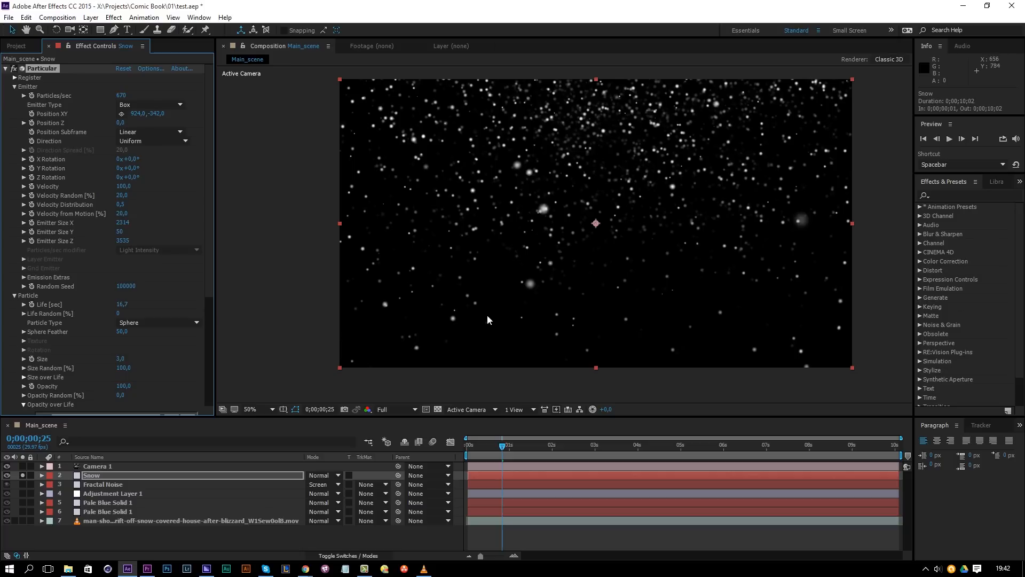
Set Camera 1's Aperture to 300 pixels and check the stronger blur at 0;00;00;29
click(165, 466)
key(a)
key(a)
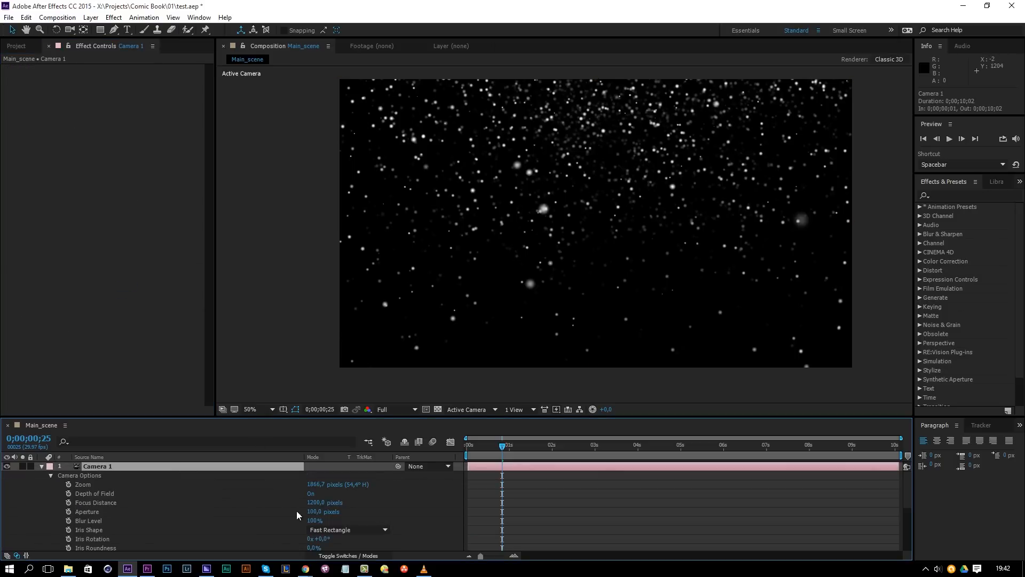
click(317, 513)
text(300)
key(Return)
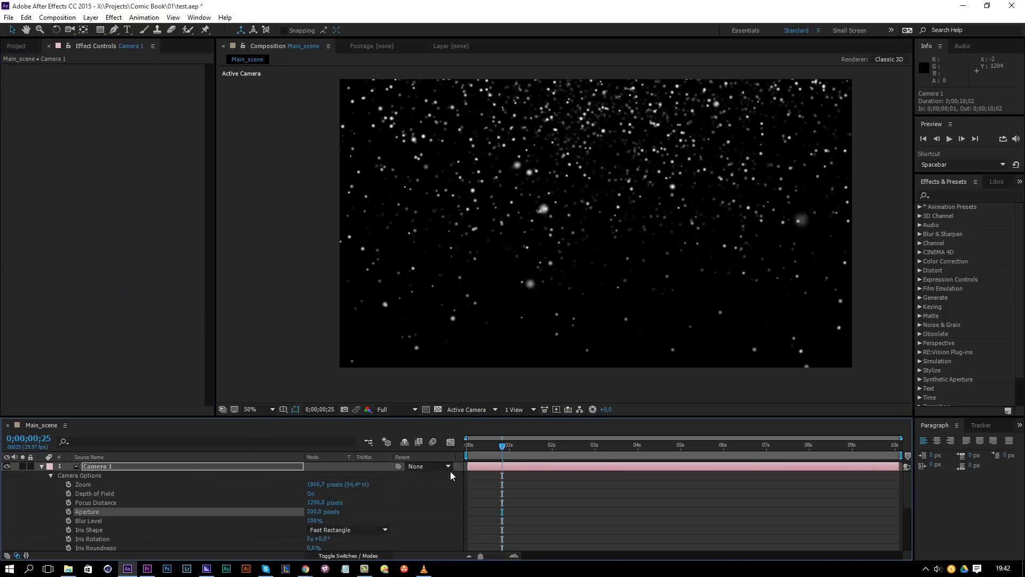
drag(505, 446, 508, 447)
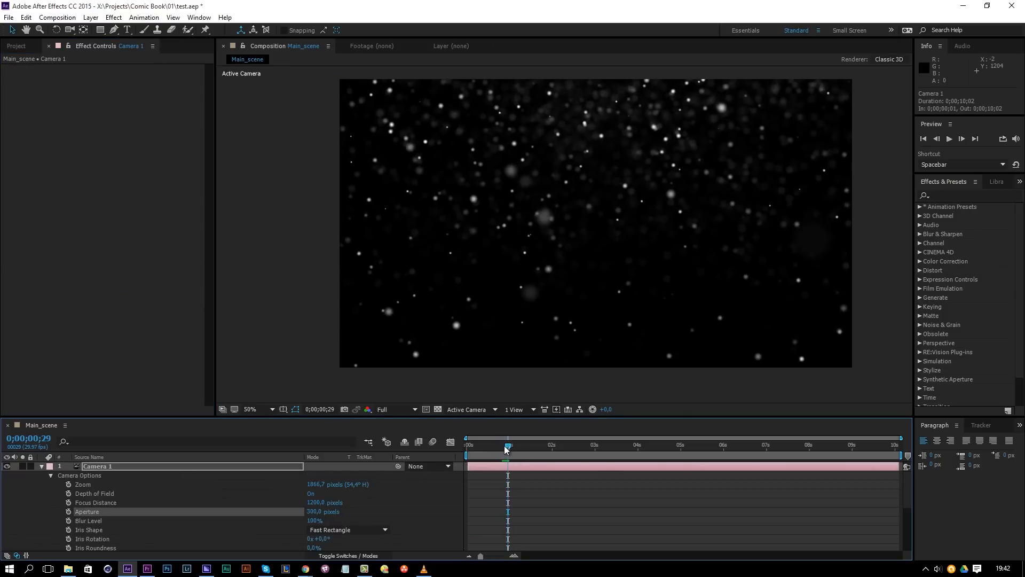
Increase Camera 1's Focus Distance to about 1939 pixels and check the snow at 0;00;02;00
drag(316, 503, 325, 503)
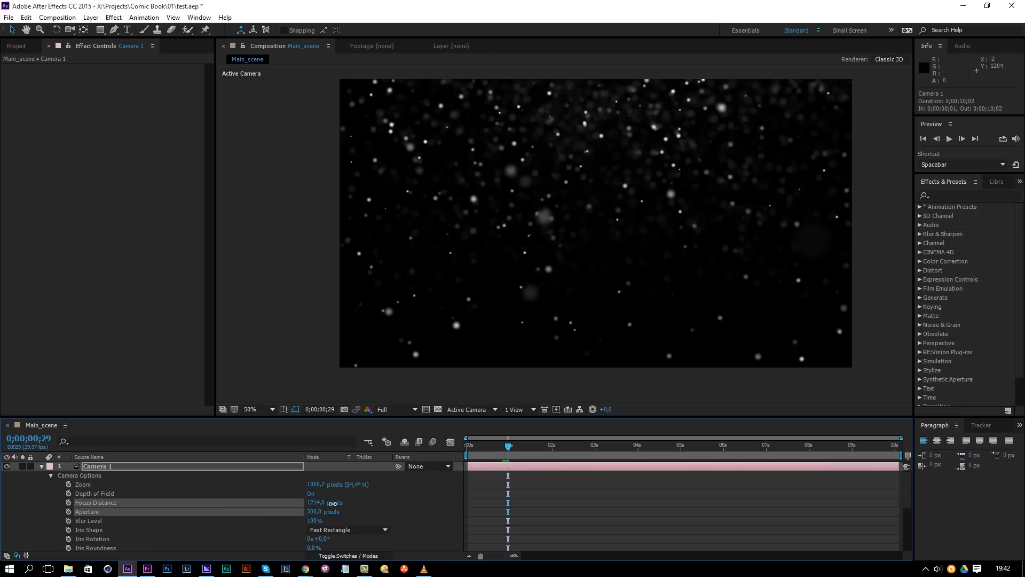
key(space)
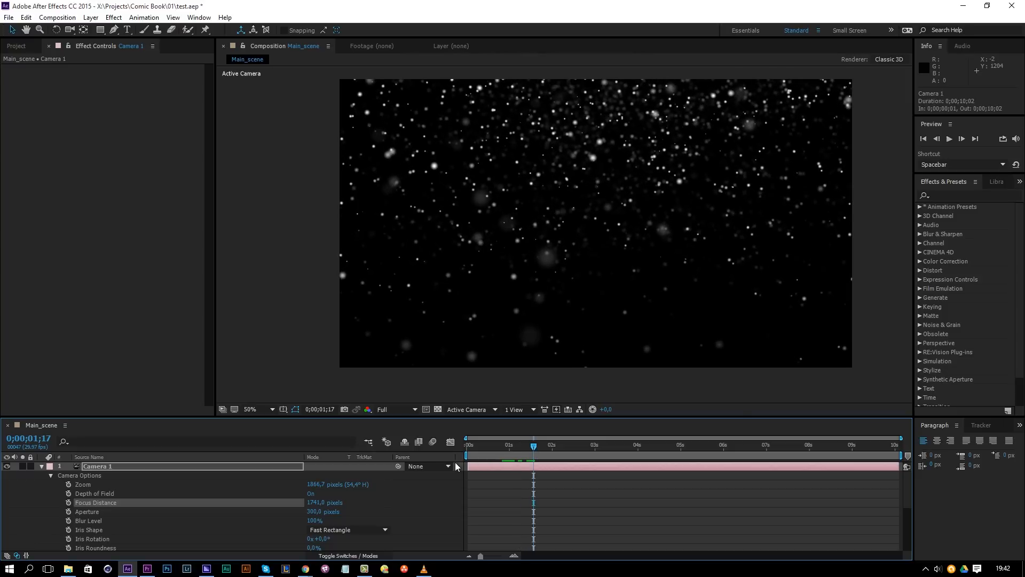
drag(346, 501, 397, 502)
drag(533, 446, 552, 455)
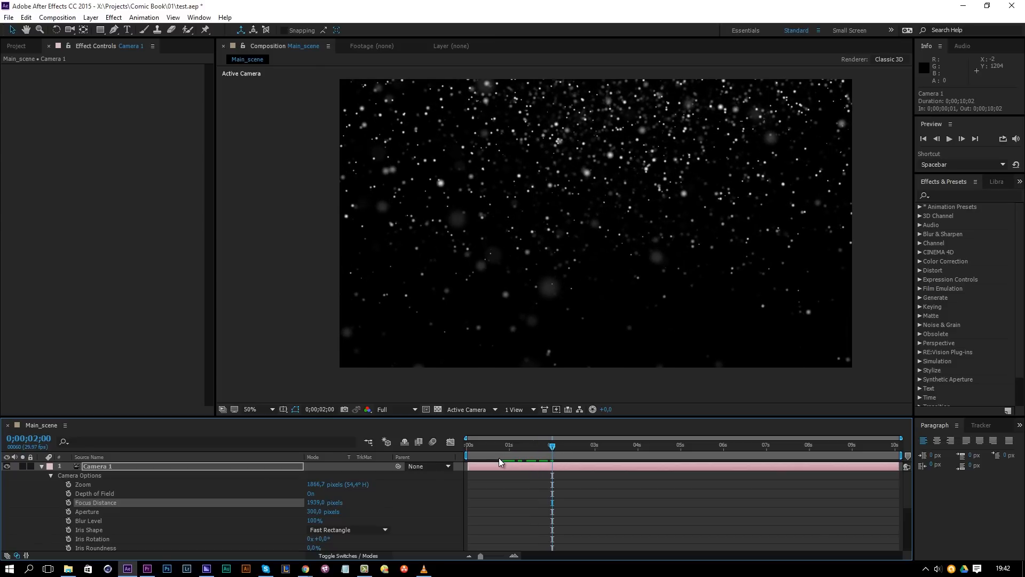
Play back the defocused snowfall, return to the start of the composition and preview it again
key(space)
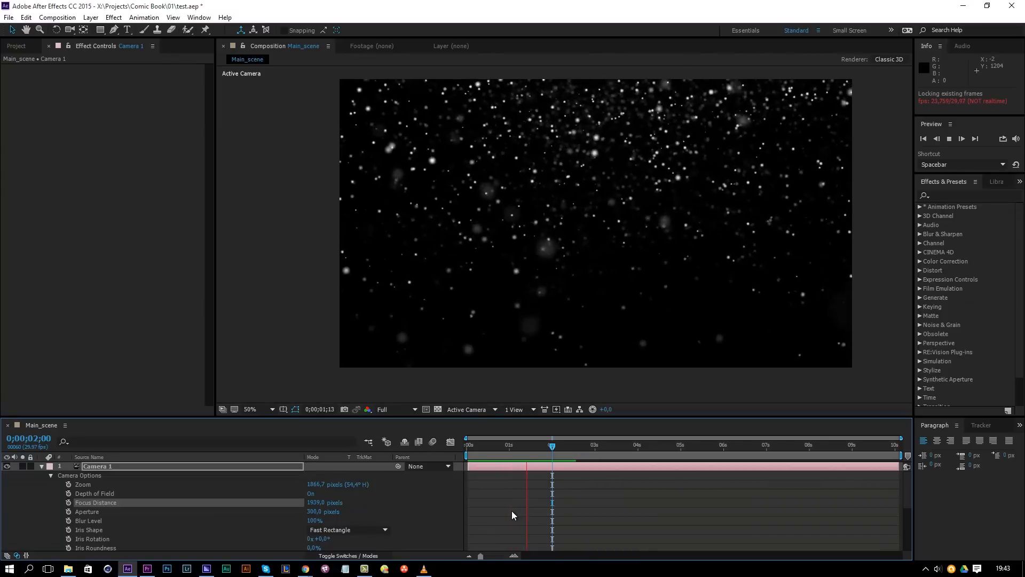
click(527, 447)
drag(527, 446, 427, 457)
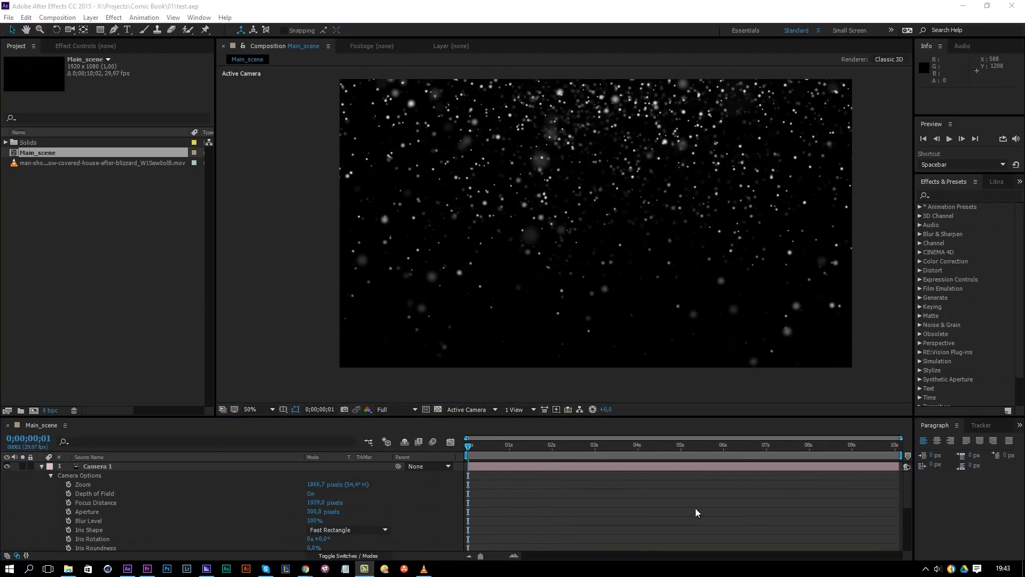
click(632, 501)
key(space)
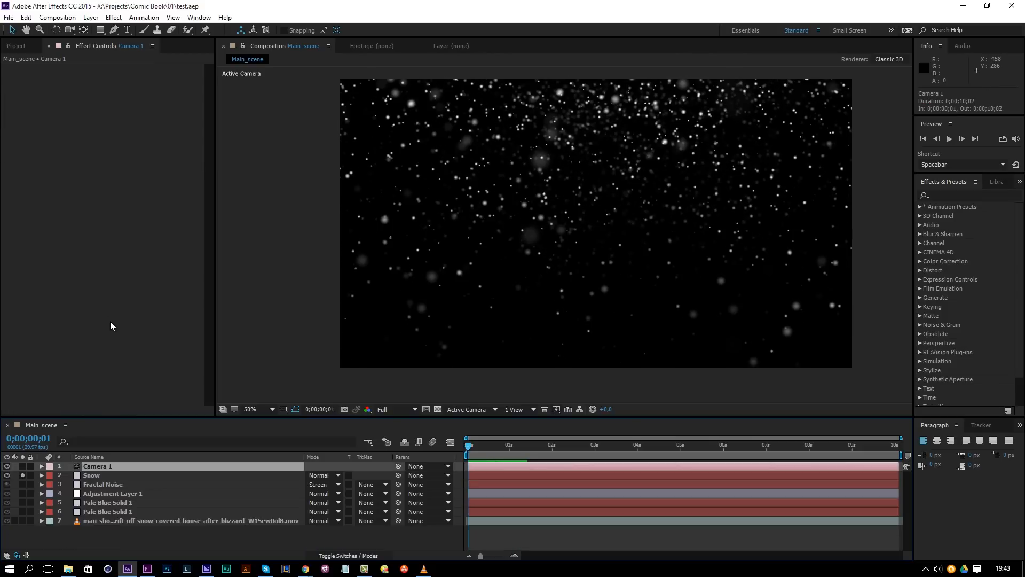
Set the Snow layer's Particular physics Gravity to 600
click(94, 476)
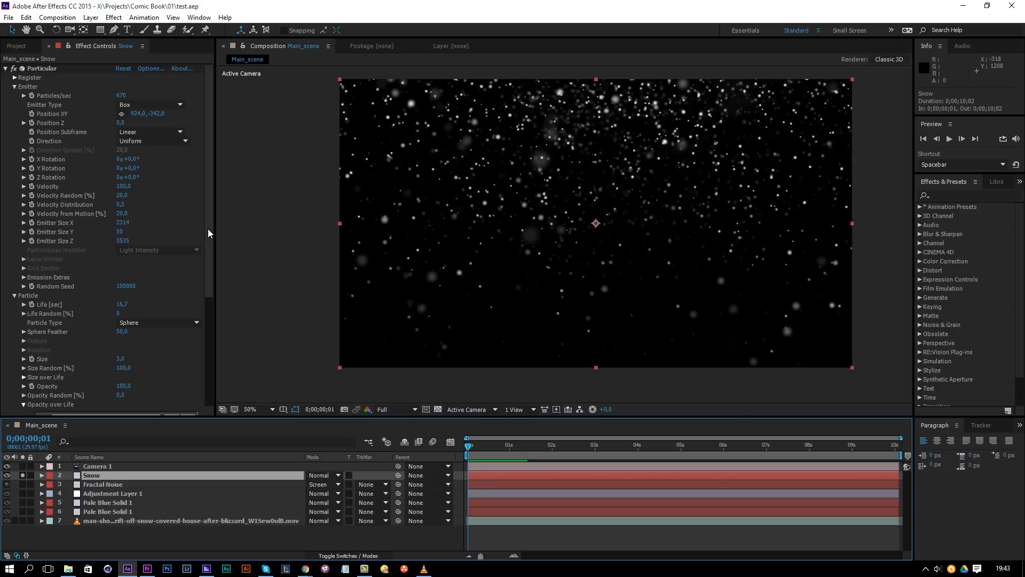
drag(207, 228, 214, 362)
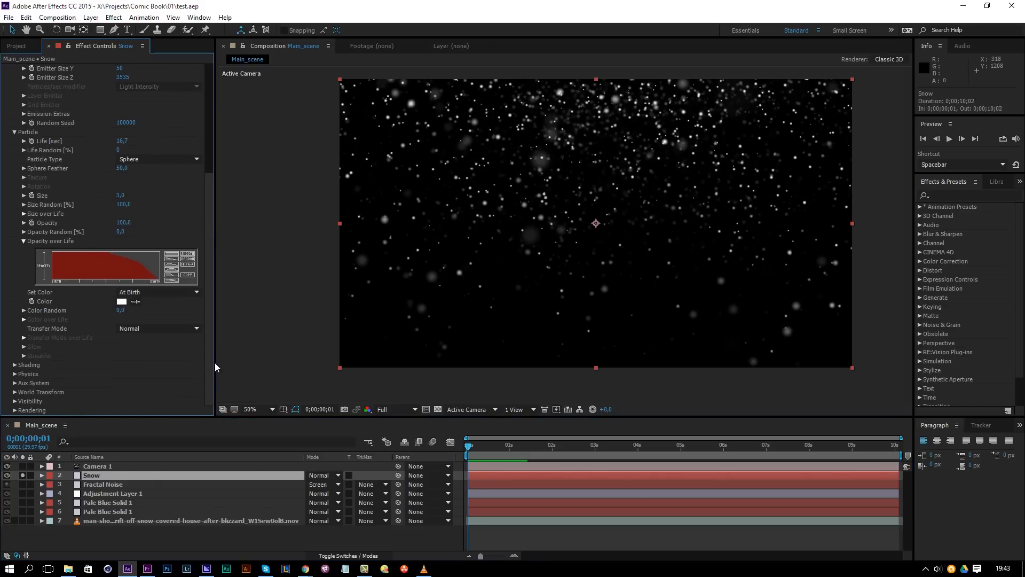
click(15, 374)
scroll(15, 375, down, 2)
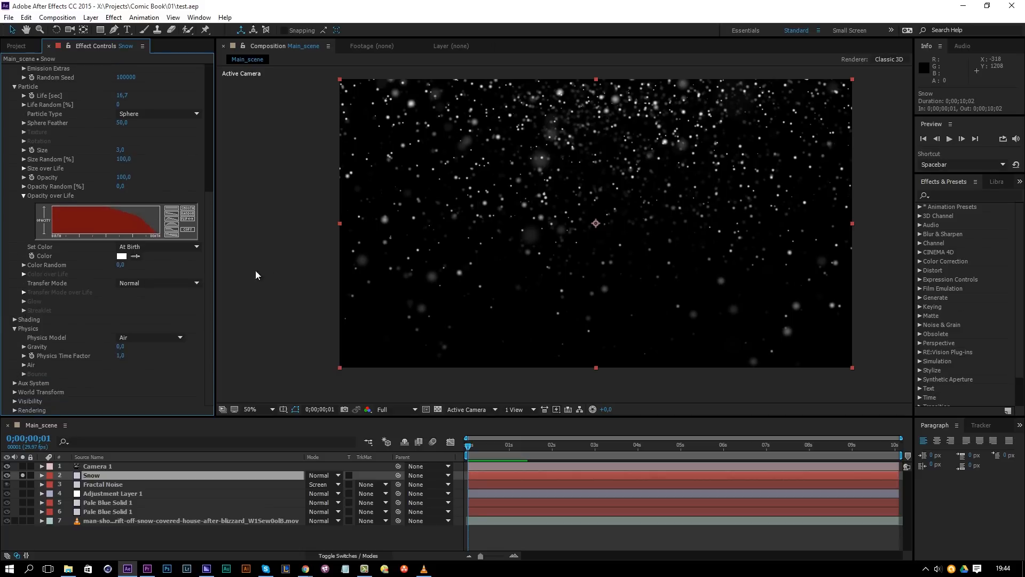
scroll(203, 243, up, 9)
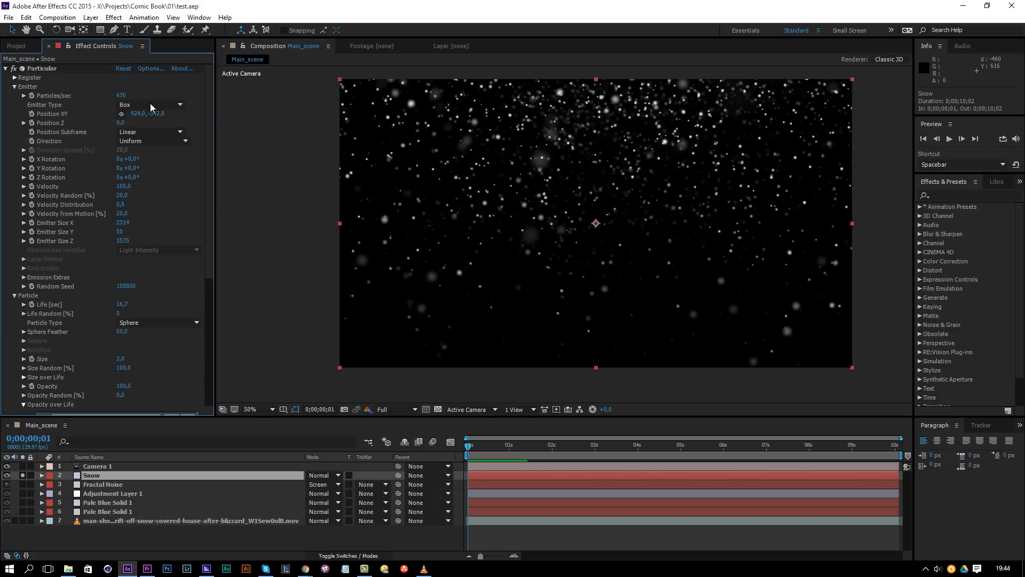
scroll(211, 312, down, 9)
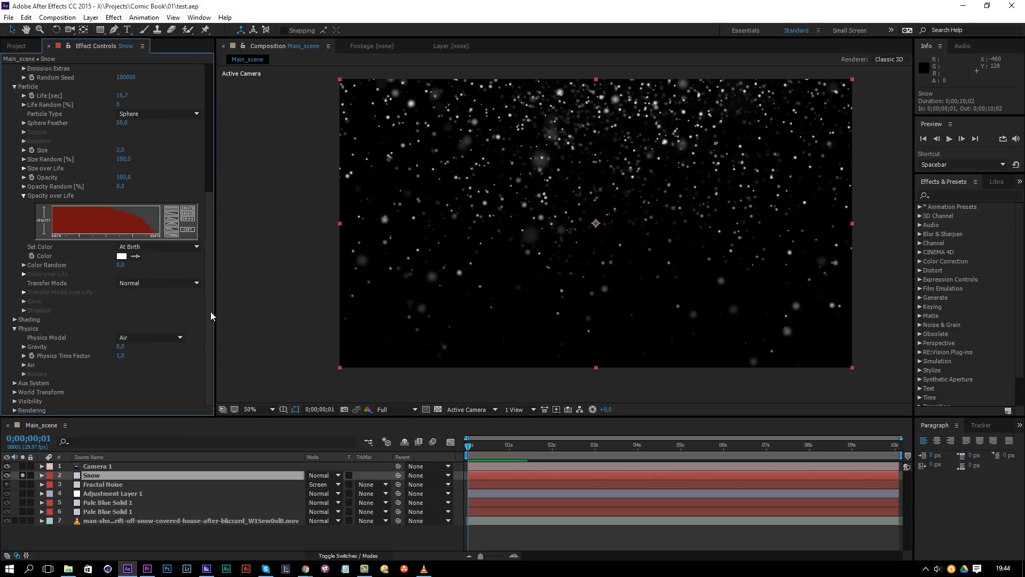
drag(121, 347, 157, 351)
click(124, 346)
text(600)
click(149, 367)
Set the Air physics' Wind X to about 646 and Wind Z to about -570, and preview the blowing snow
click(23, 364)
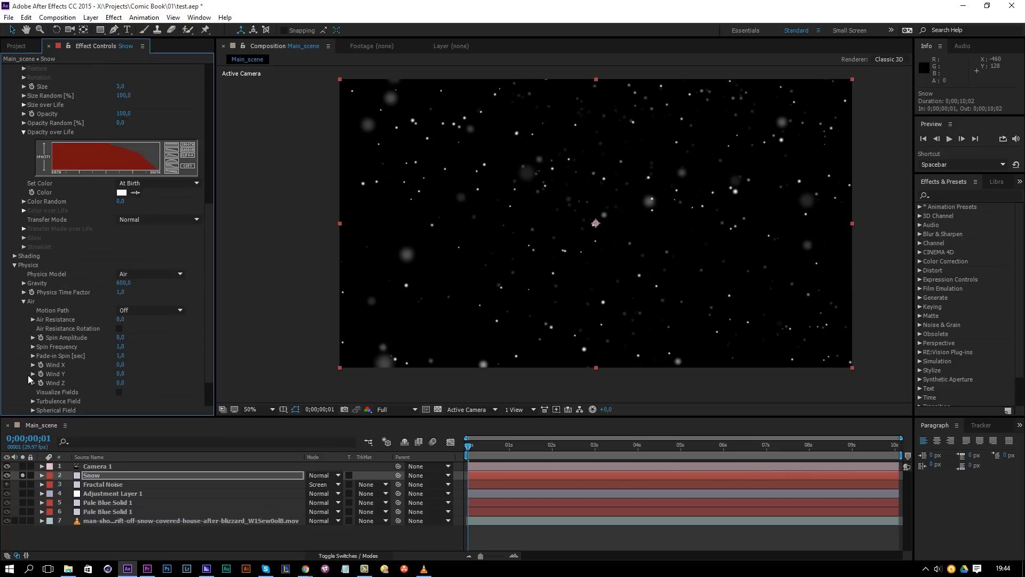
drag(119, 366, 274, 388)
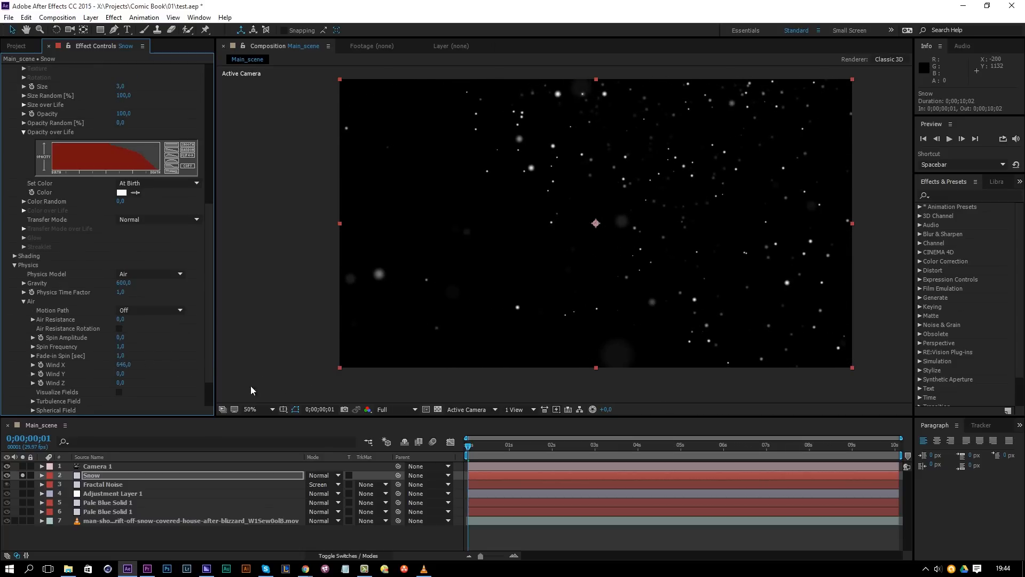
drag(121, 387, 63, 394)
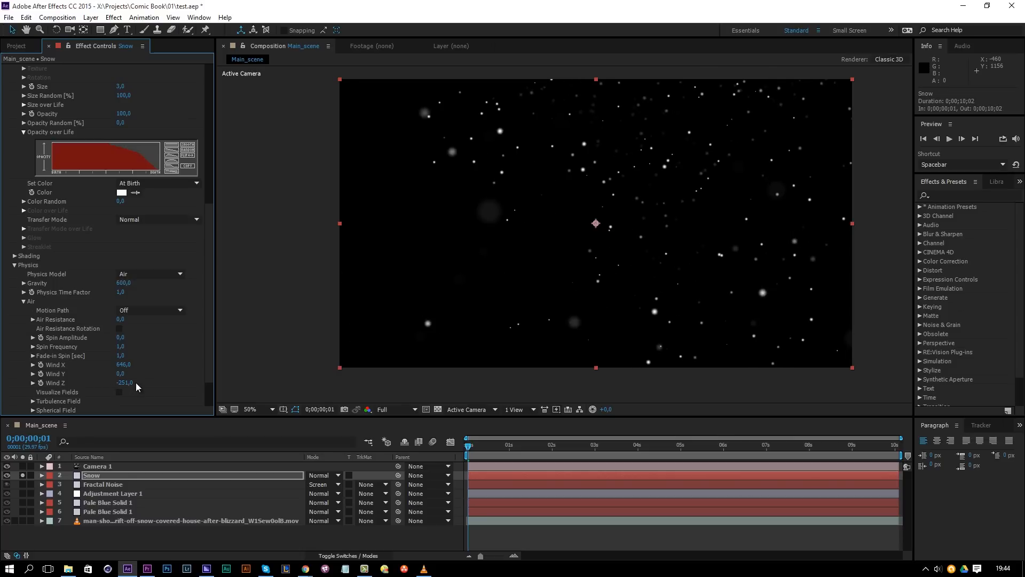
drag(126, 380, 94, 393)
key(space)
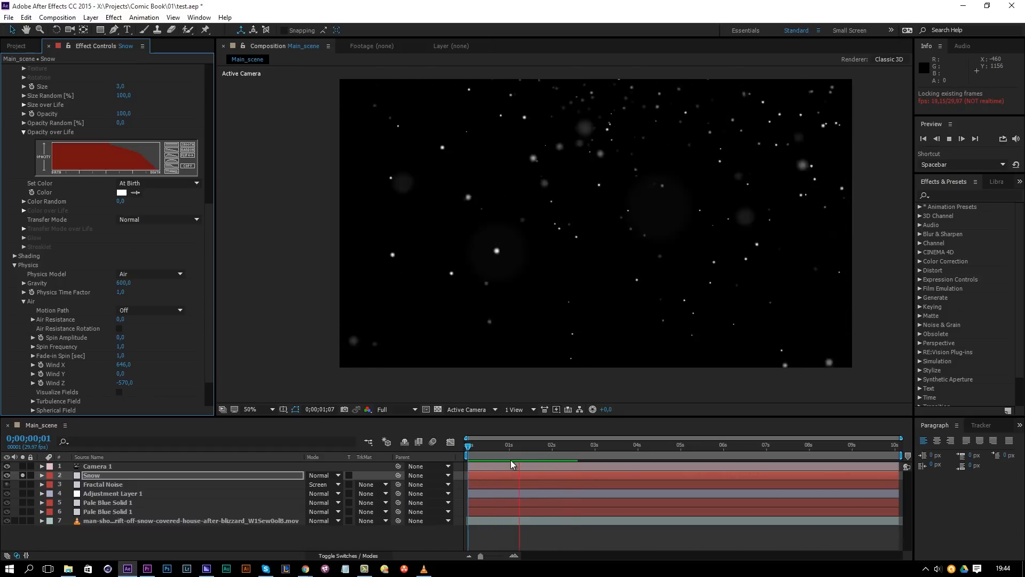
key(space)
Strengthen the snow's Wind X to about 1456
drag(123, 364, 571, 382)
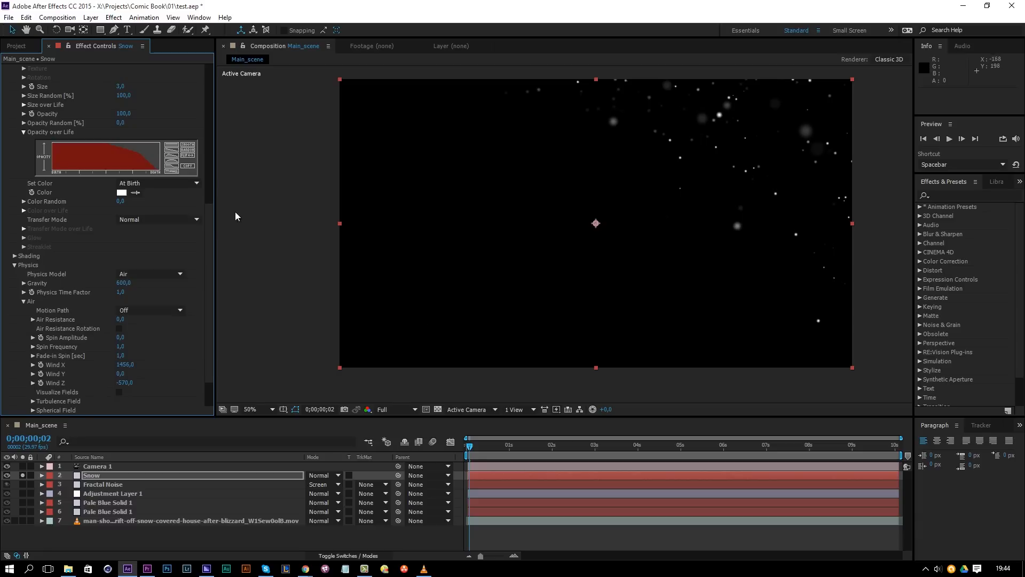
drag(212, 274, 213, 168)
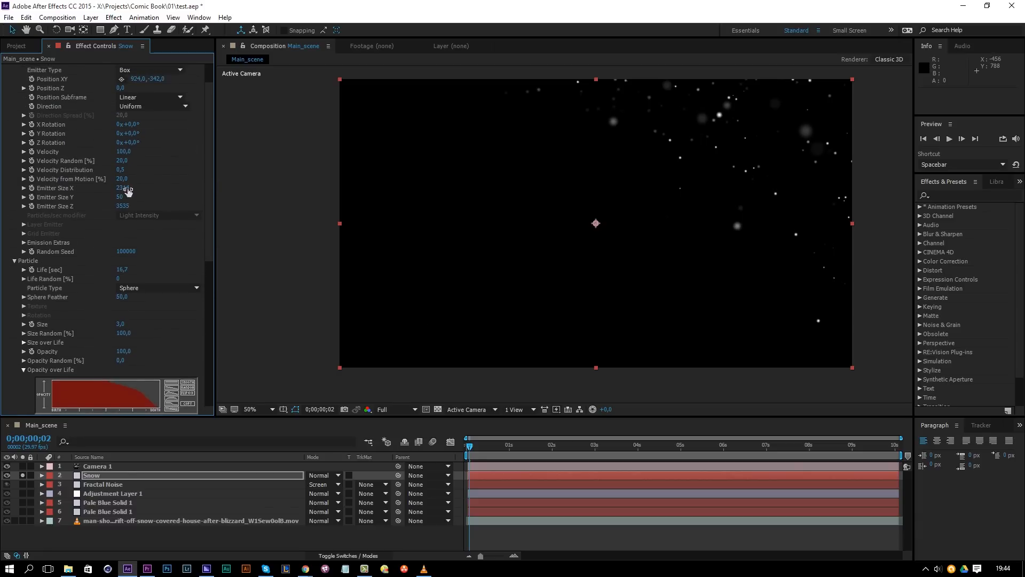
Widen the Snow emitter's Size X to about 4253 and shift its Position X to about -833
drag(152, 190, 894, 222)
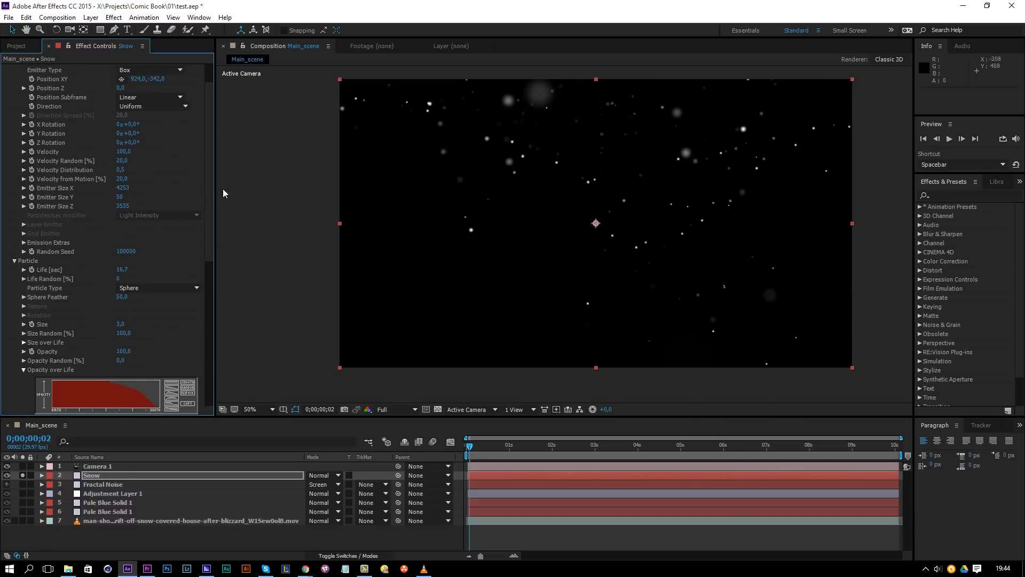
drag(211, 210, 205, 152)
drag(136, 114, 2, 123)
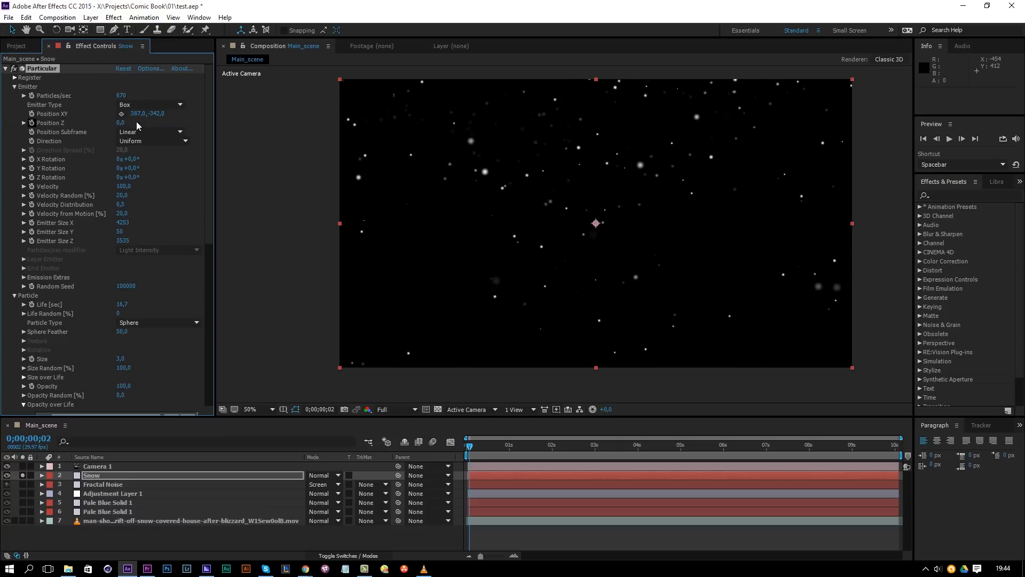
drag(136, 114, 71, 122)
key(space)
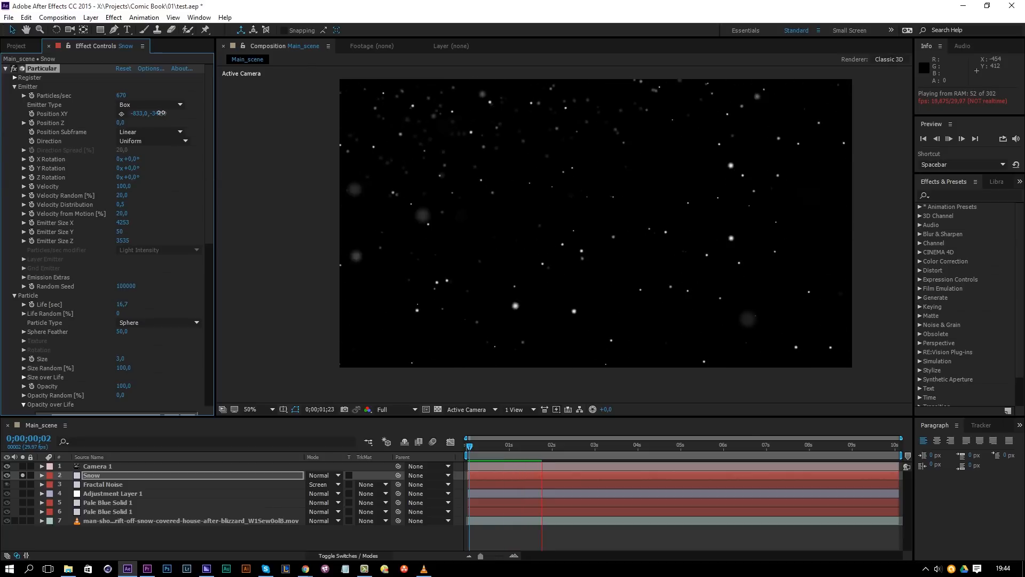
Set the Snow emitter's Position Y to about -692 and preview the snowfall from the start of the composition
drag(149, 114, 142, 114)
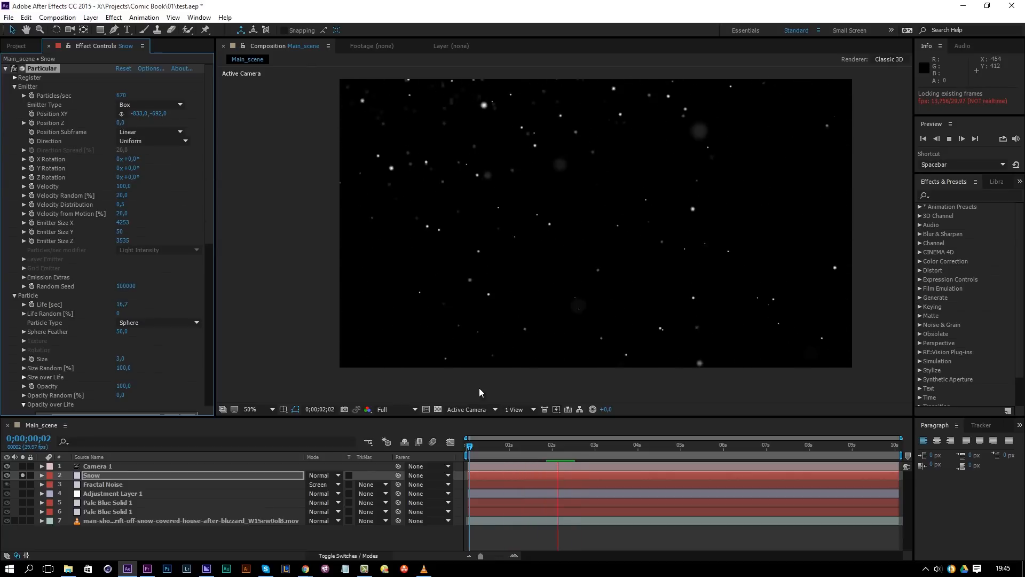
key(space)
click(470, 449)
key(space)
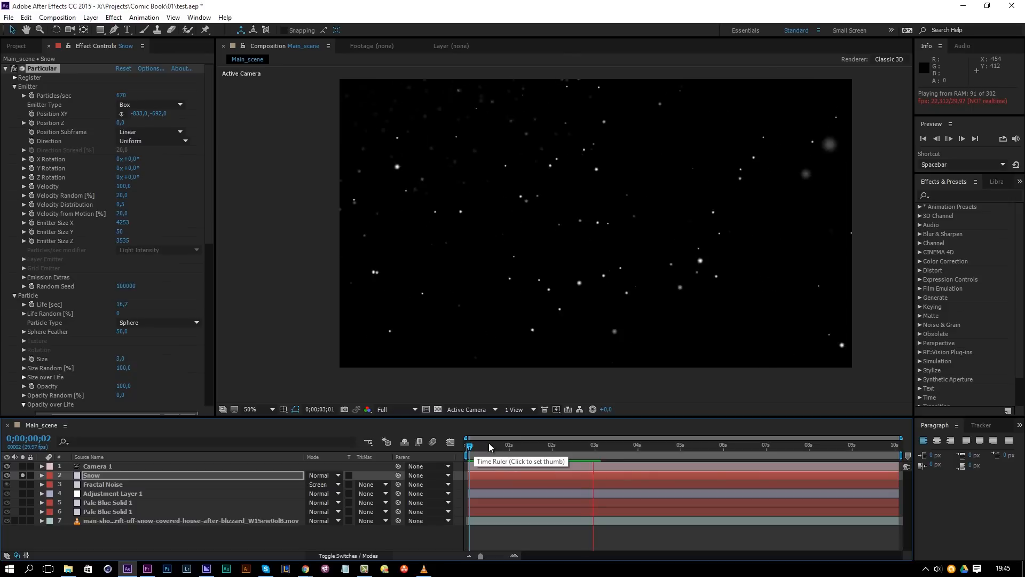
key(space)
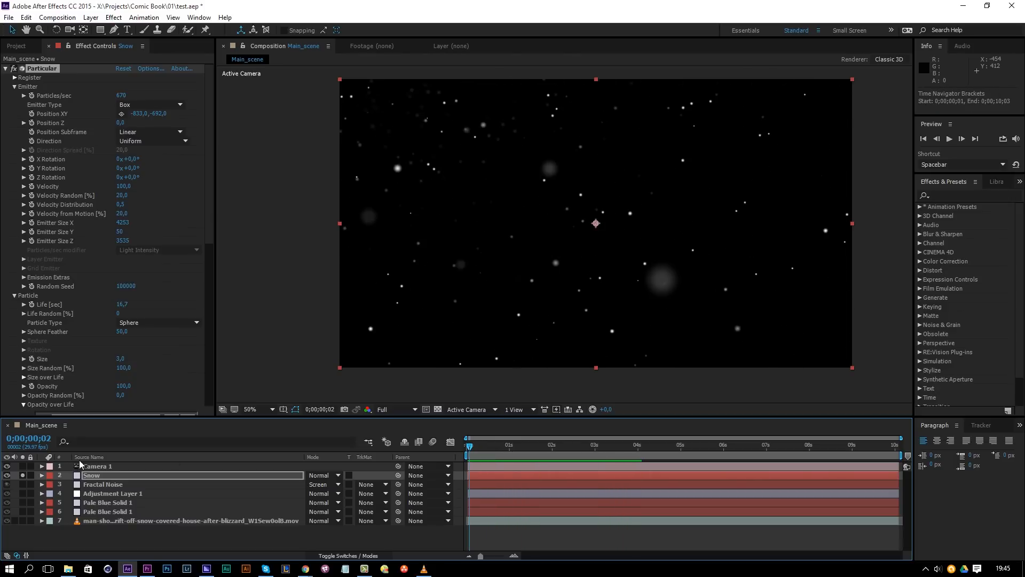
Unsolo the Snow layer to preview it over the house footage, and set its particle Size to 2
click(22, 475)
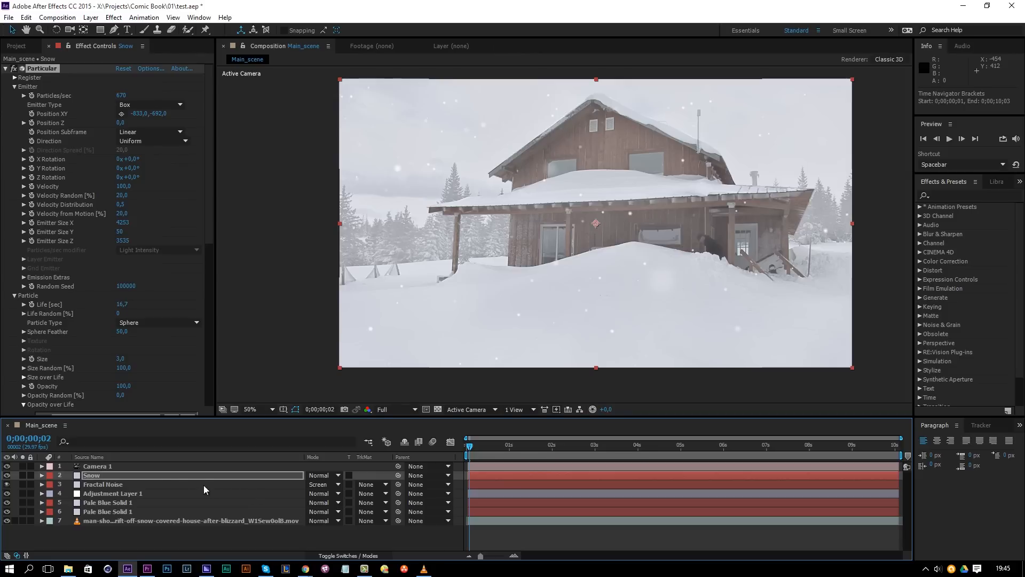
key(space)
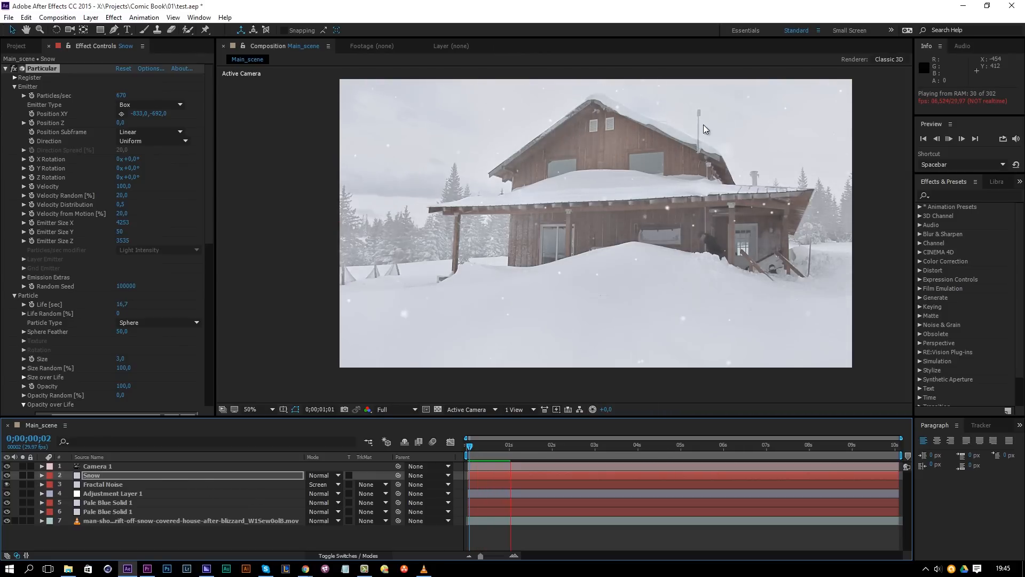
click(123, 359)
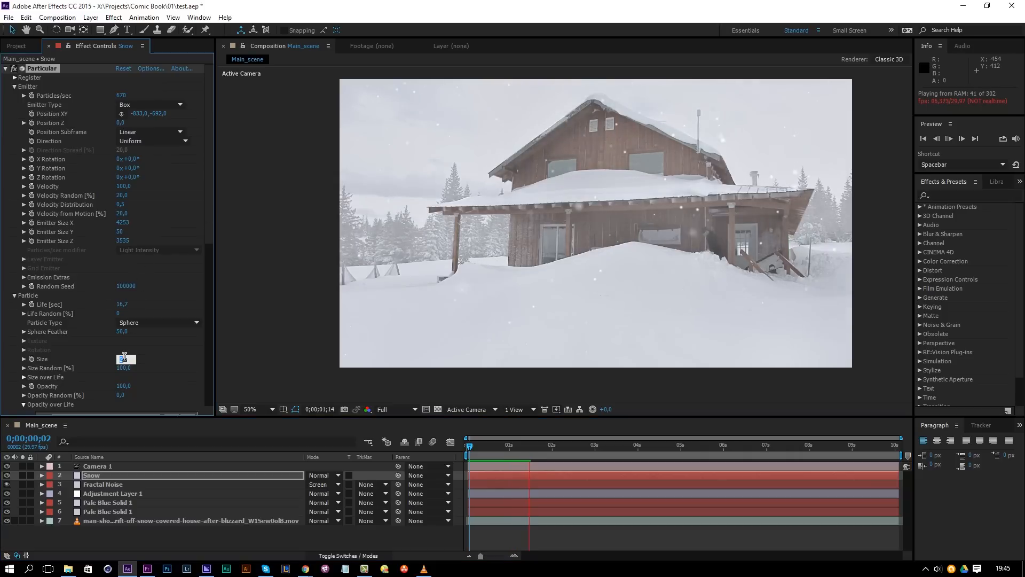
text(2)
key(Return)
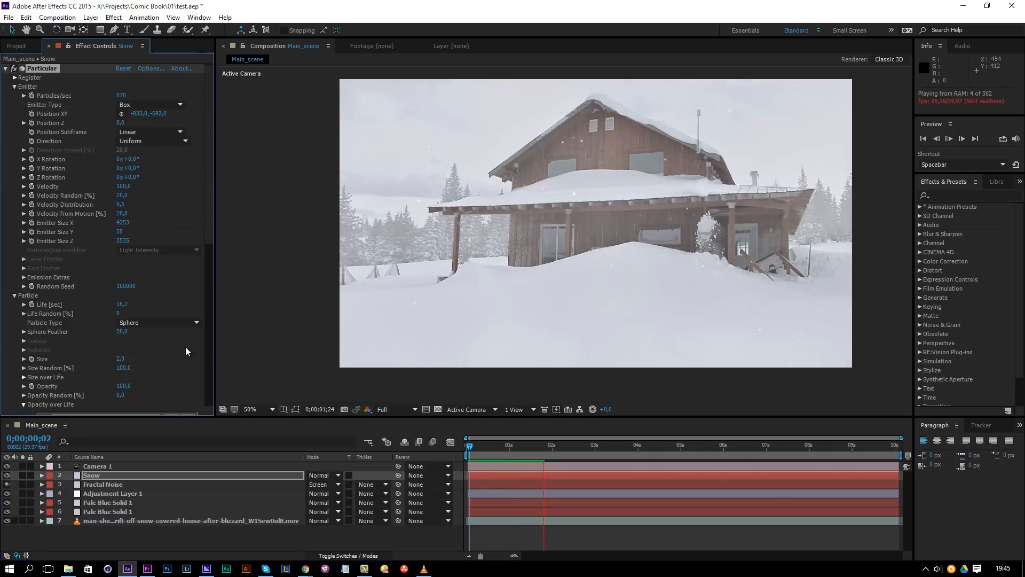
Raise the Snow emitter's Particles/sec to 1200 and preview the result over the house footage
scroll(181, 160, down, 8)
drag(212, 241, 212, 79)
click(121, 94)
text(1200)
key(Return)
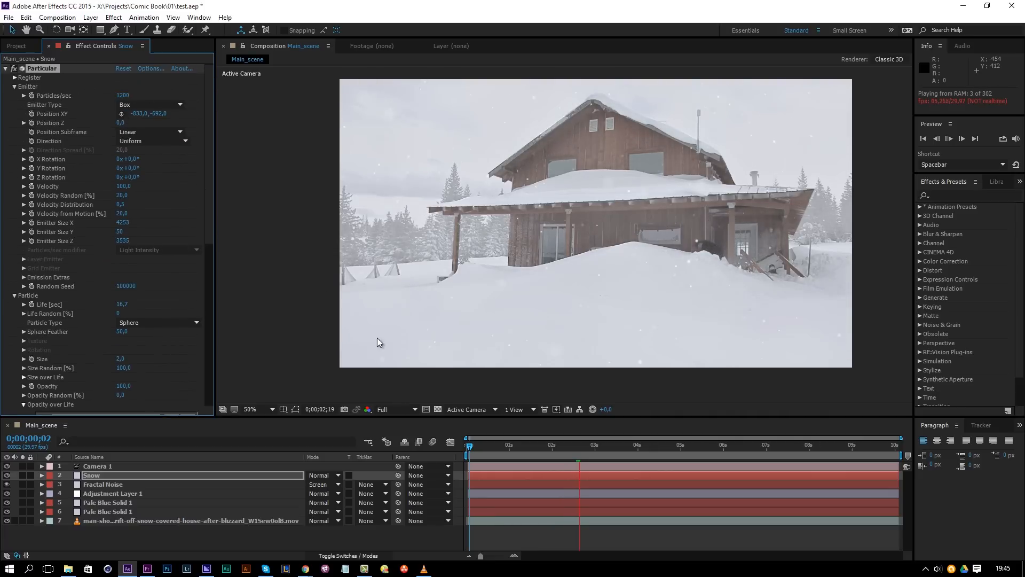
click(471, 446)
Increase the Snow emitter's Particles/sec to 2000 and preview the denser snowfall
click(123, 96)
text(2000)
key(Return)
key(space)
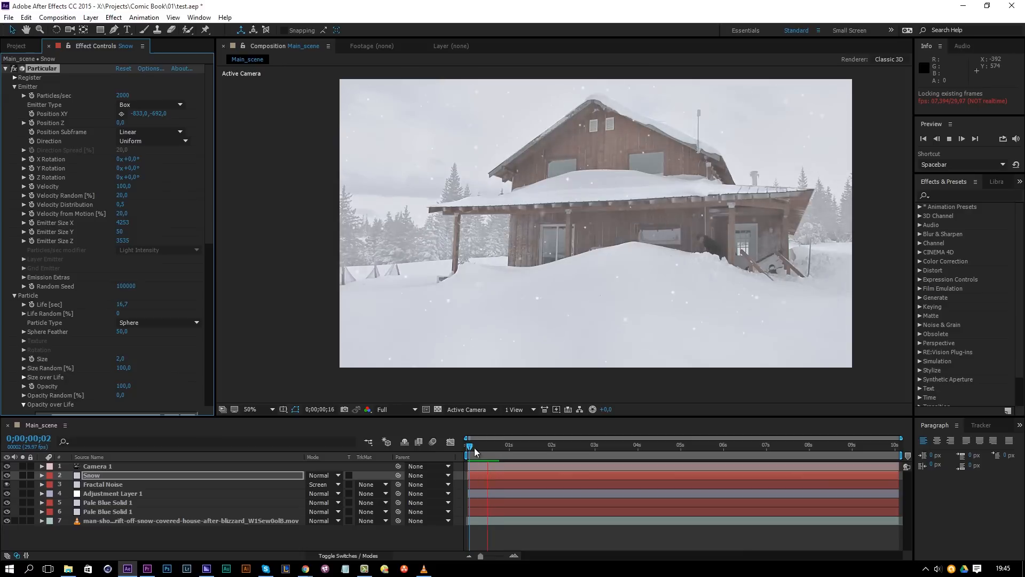
key(space)
Turn on Motion Blur in Particular's Rendering settings with a Shutter Angle of 100, and preview the blurred snow
drag(210, 188, 174, 374)
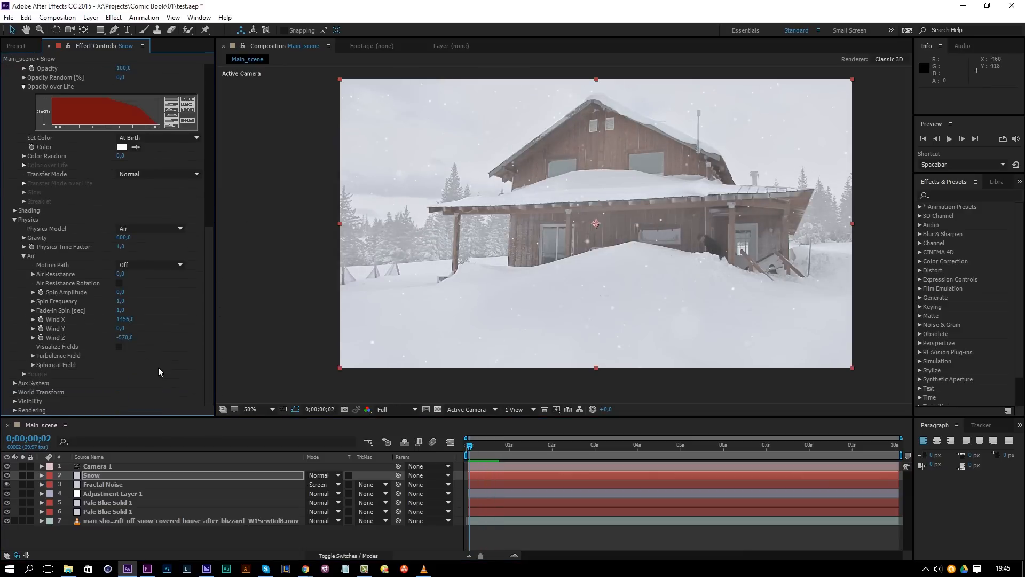
click(15, 410)
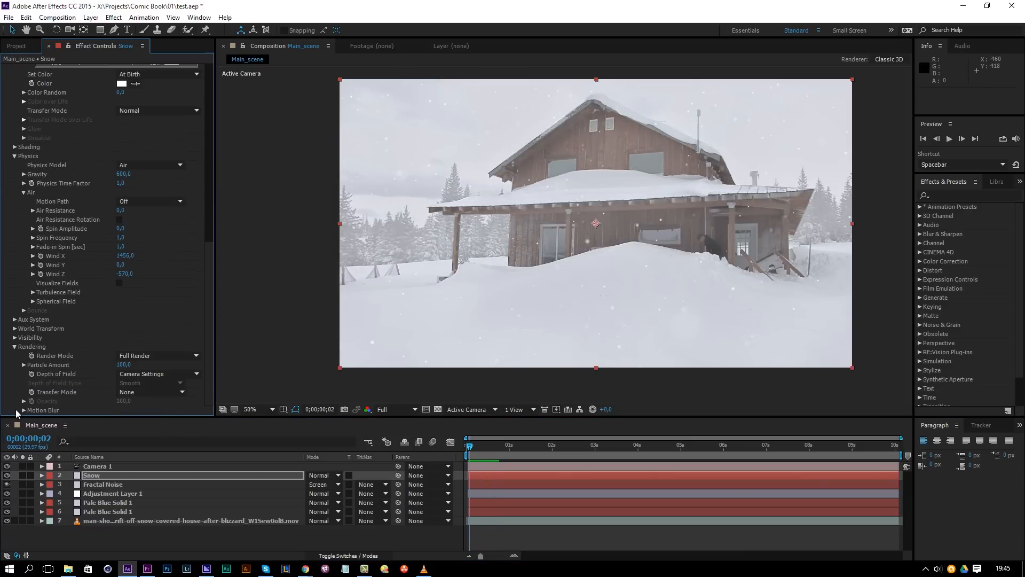
click(24, 410)
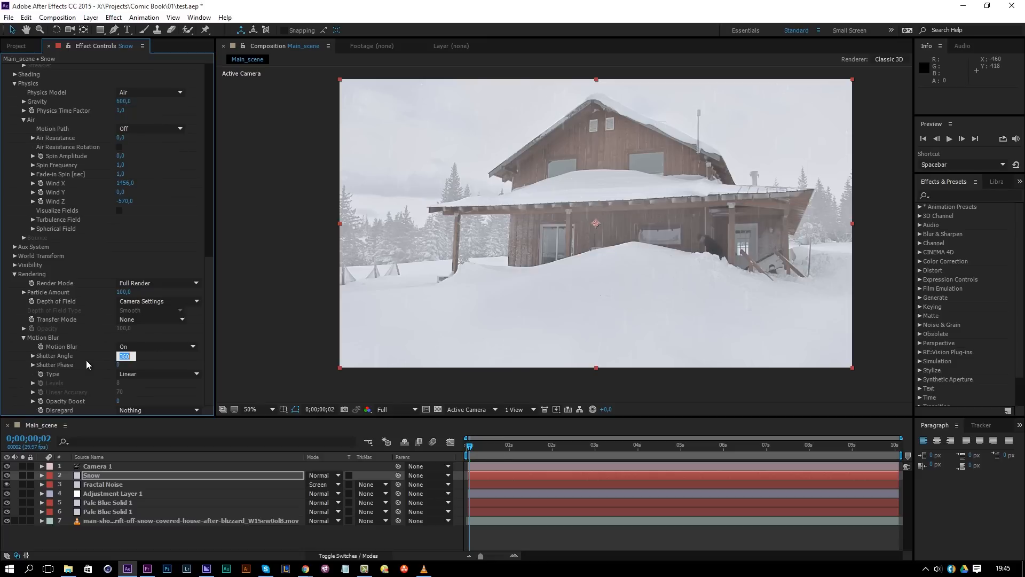
text(100)
key(Return)
key(space)
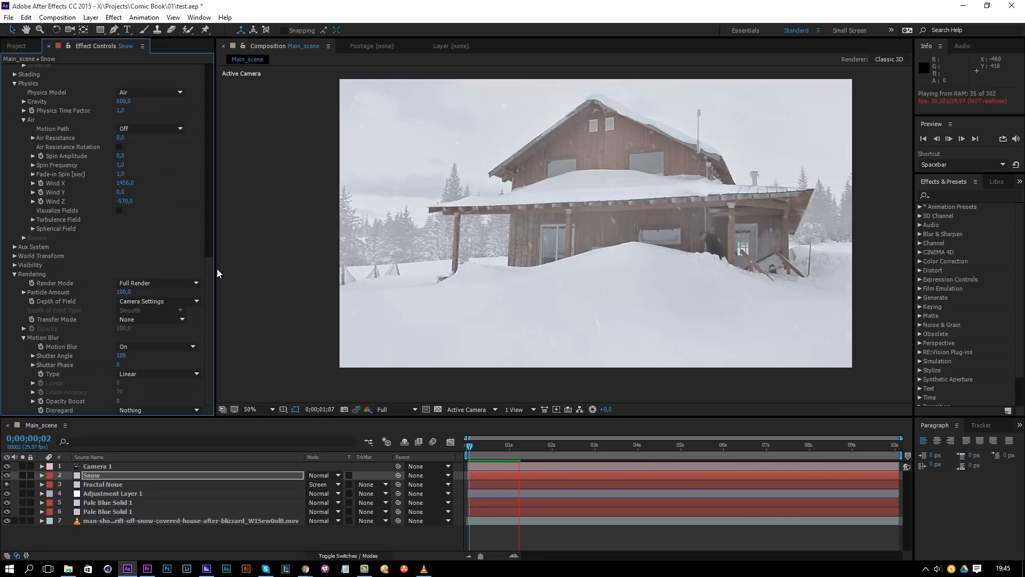
Set the Snow emitter's Particles/sec to 4000, preview the snowstorm and return to the start of the composition
scroll(213, 257, up, 10)
click(126, 96)
text(4000)
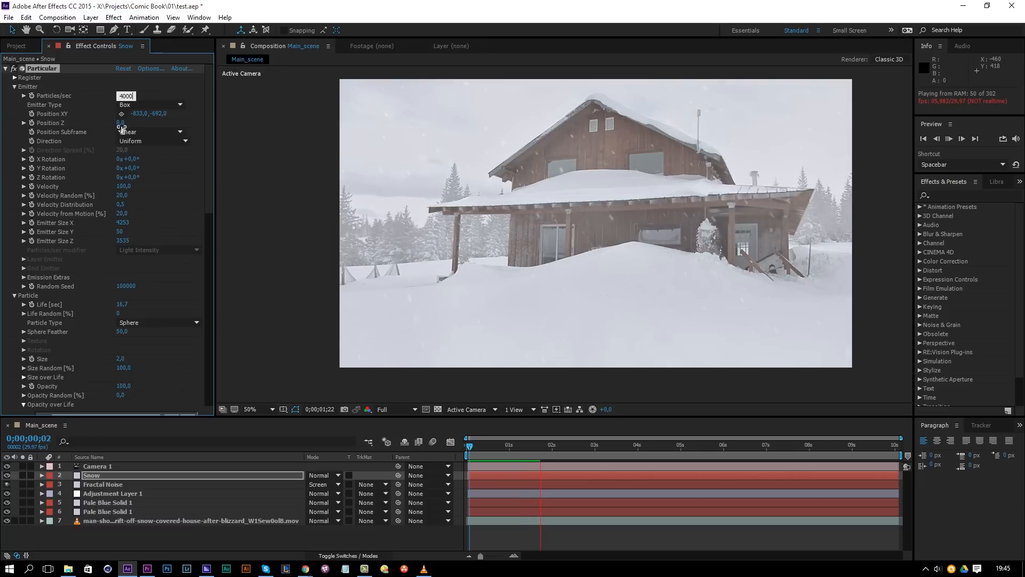
key(Return)
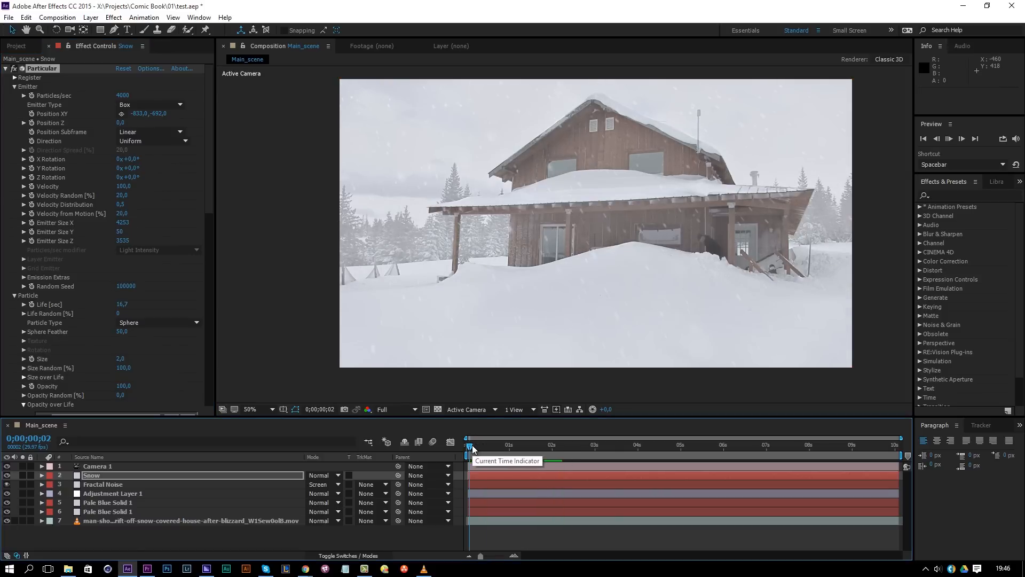
click(476, 445)
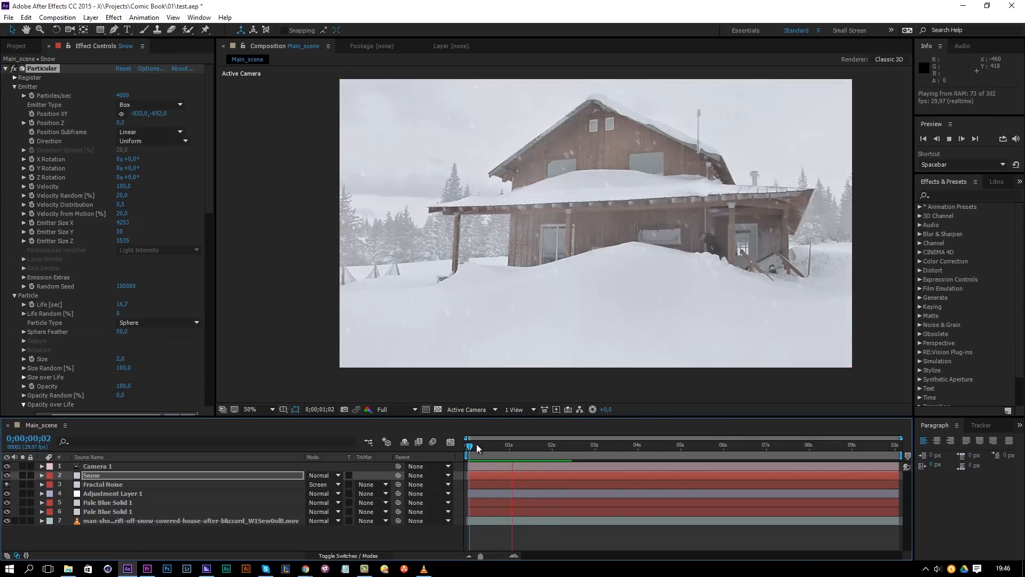
drag(477, 445, 468, 445)
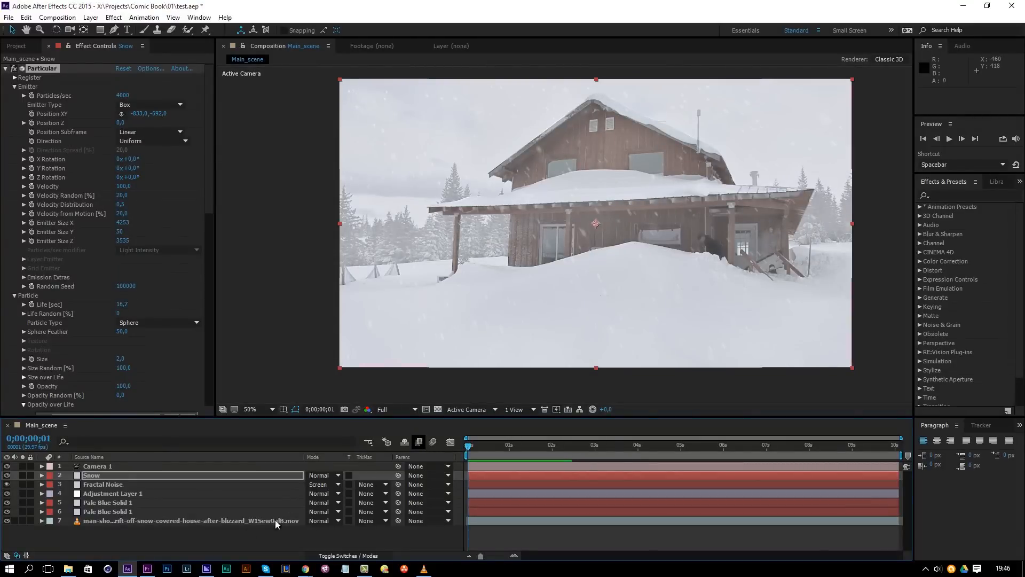
Create a new adjustment layer above the Snow layer and apply the Curves effect to it
right_click(227, 535)
mouse_move(270, 435)
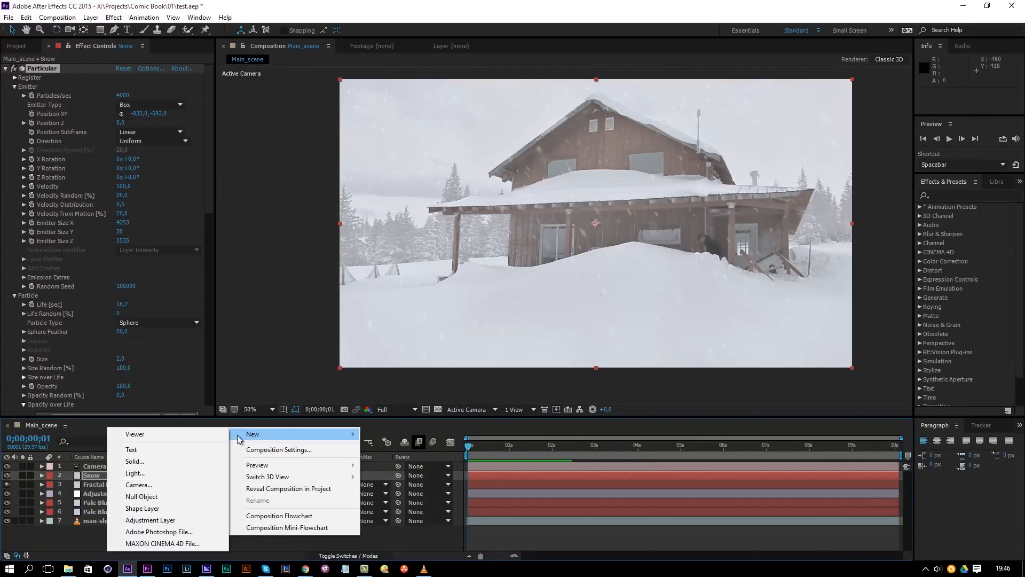
click(150, 519)
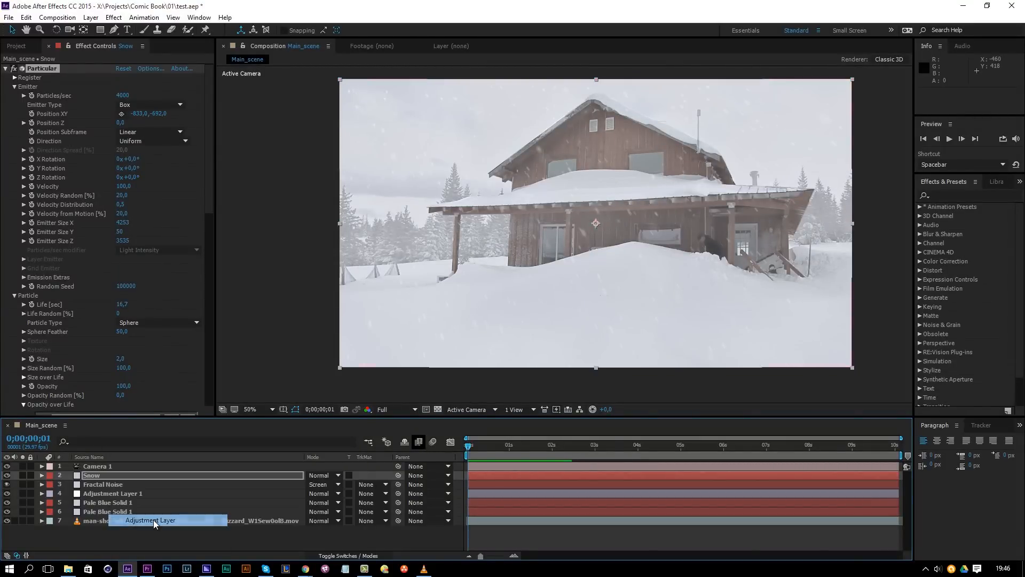
click(114, 17)
mouse_move(63, 130)
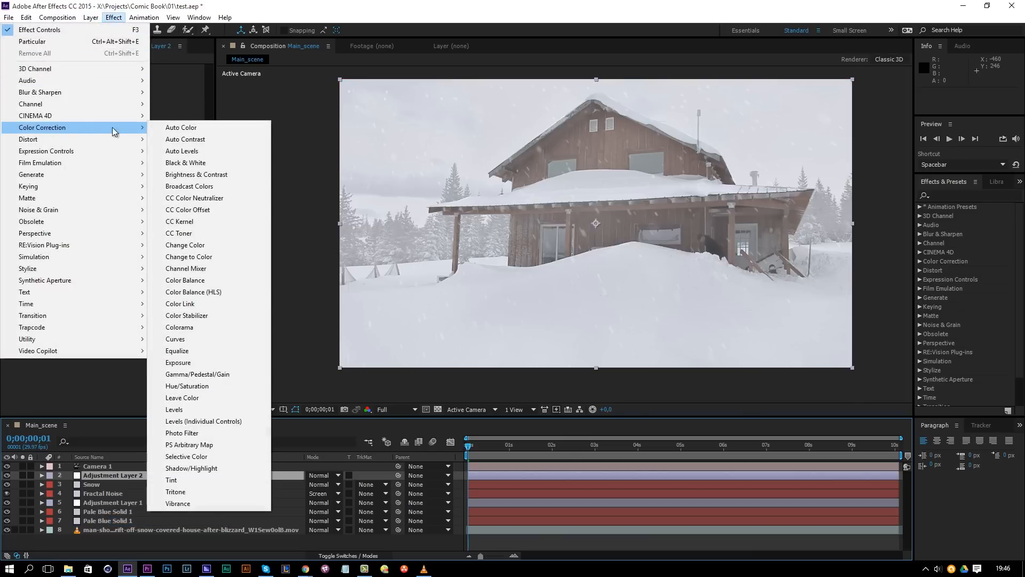
click(198, 340)
Darken the shadows with the RGB curve while anchoring the highlights near the diagonal
drag(55, 214, 58, 214)
drag(124, 148, 122, 145)
drag(59, 212, 59, 218)
Lower the shadows of the Red channel curve, holding its highlights with an anchor point
click(149, 78)
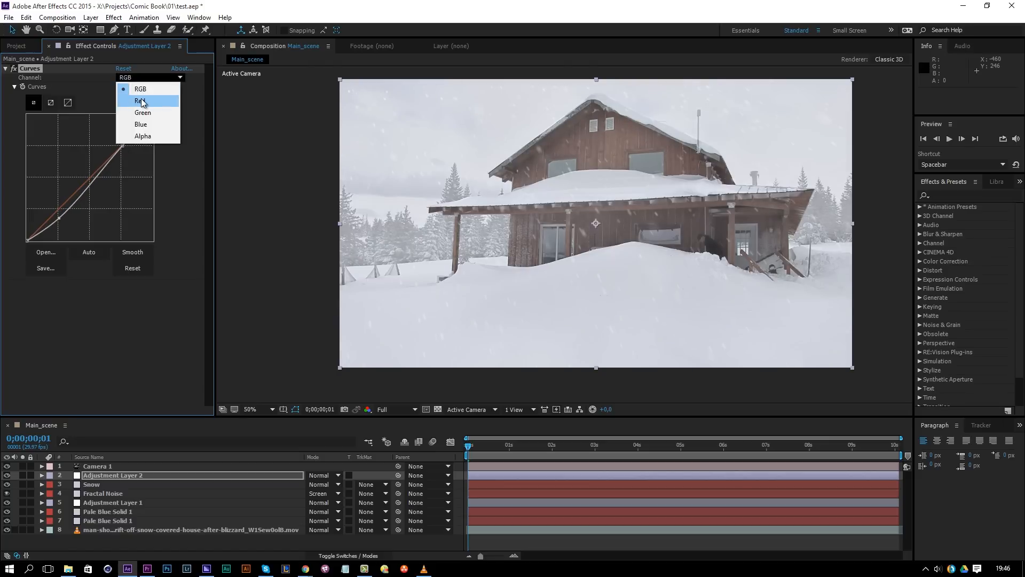
click(138, 101)
drag(122, 148, 123, 148)
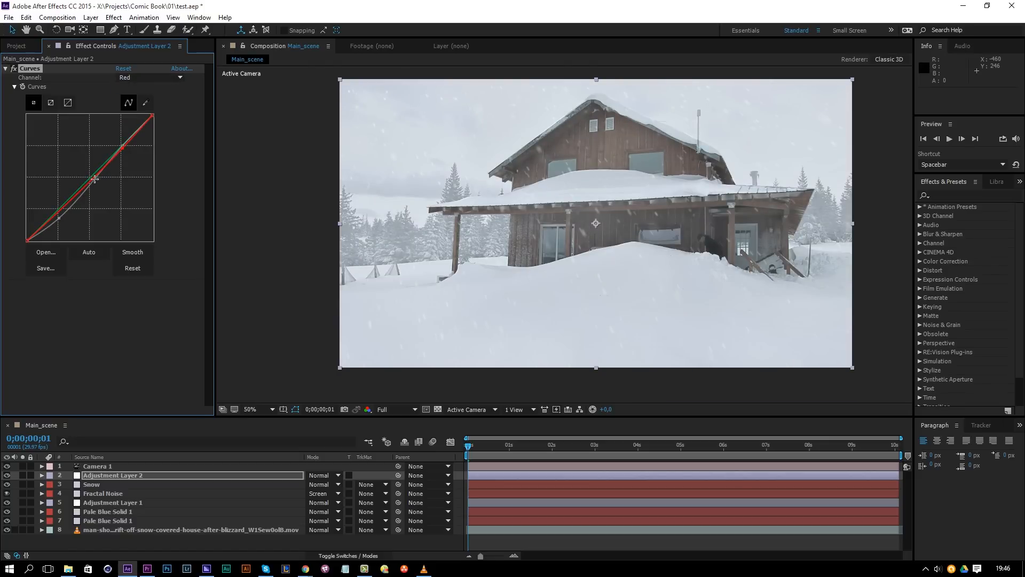
drag(81, 194, 52, 228)
Lower the Green curve slightly in the shadows, and pull down the Blue curve's shadows with its highlights anchored
click(149, 78)
click(140, 110)
drag(73, 199, 73, 201)
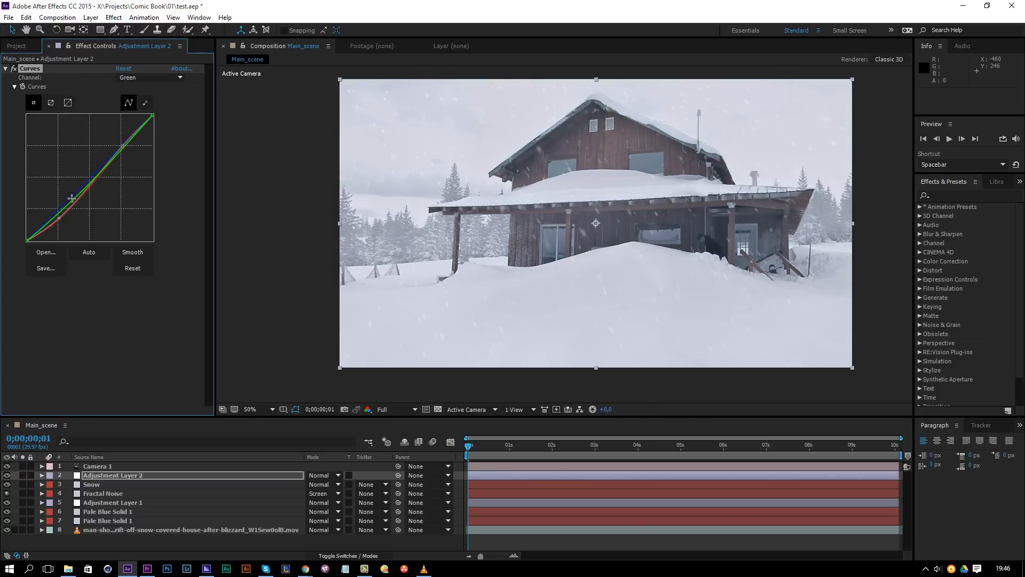
click(150, 78)
click(130, 126)
drag(115, 150, 124, 148)
drag(69, 200, 55, 222)
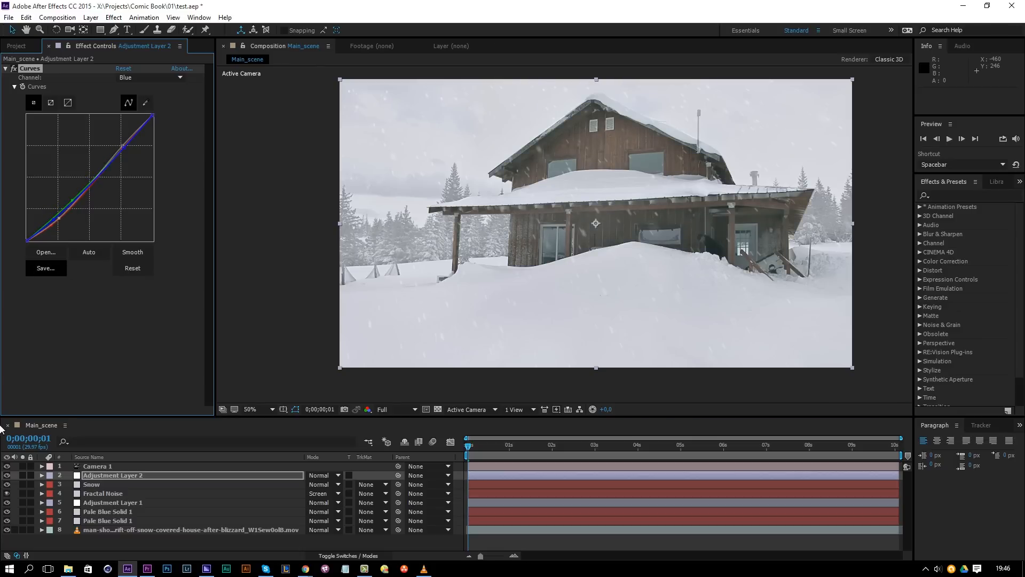
Toggle the visibility of Adjustment Layer 2 several times to compare the footage with and without the grade
click(8, 475)
click(8, 476)
click(9, 476)
click(8, 476)
click(8, 476)
click(9, 476)
Apply the Unsharp Mask effect to Adjustment Layer 2
click(114, 17)
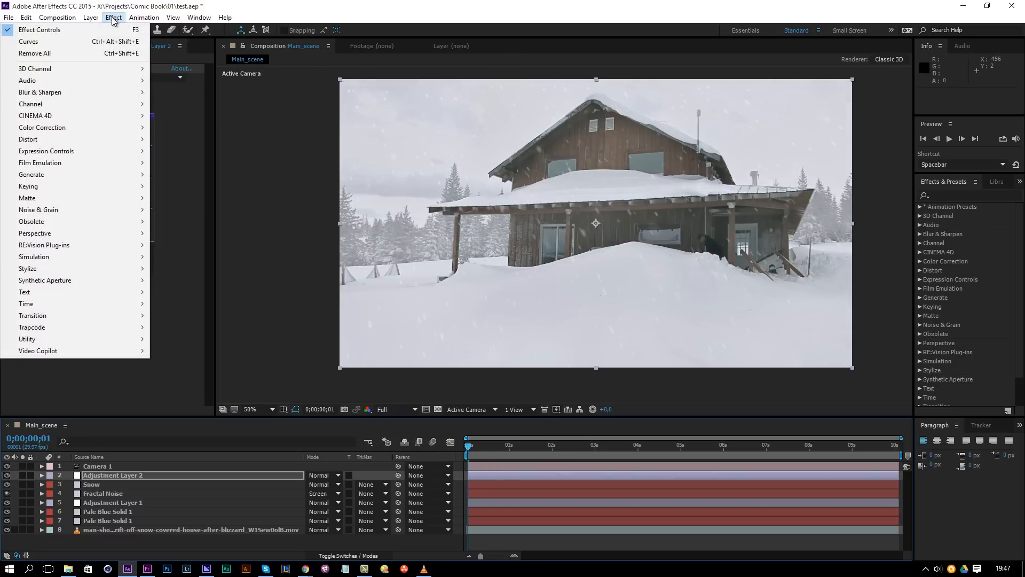
mouse_move(59, 129)
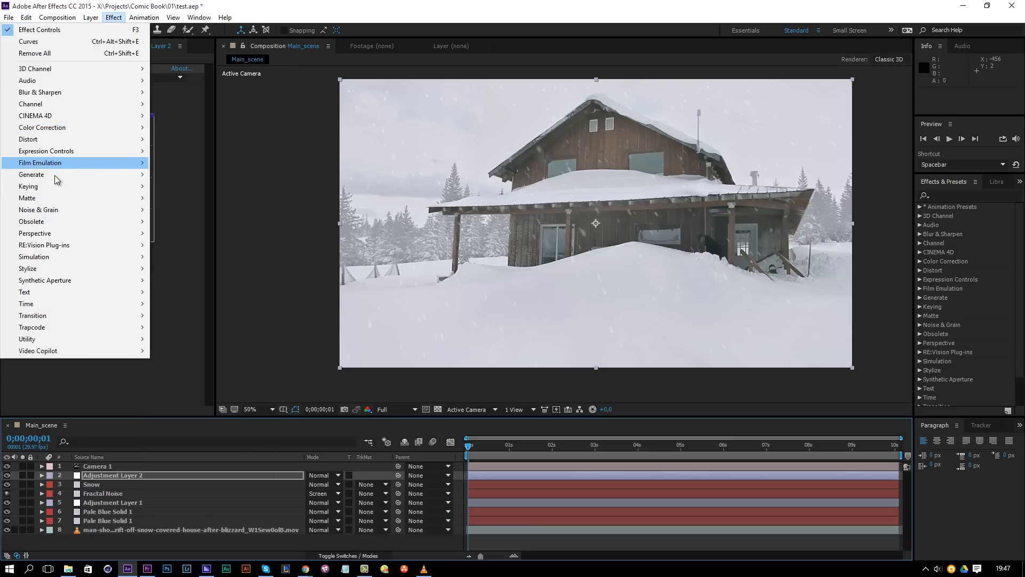
mouse_move(56, 211)
mouse_move(75, 98)
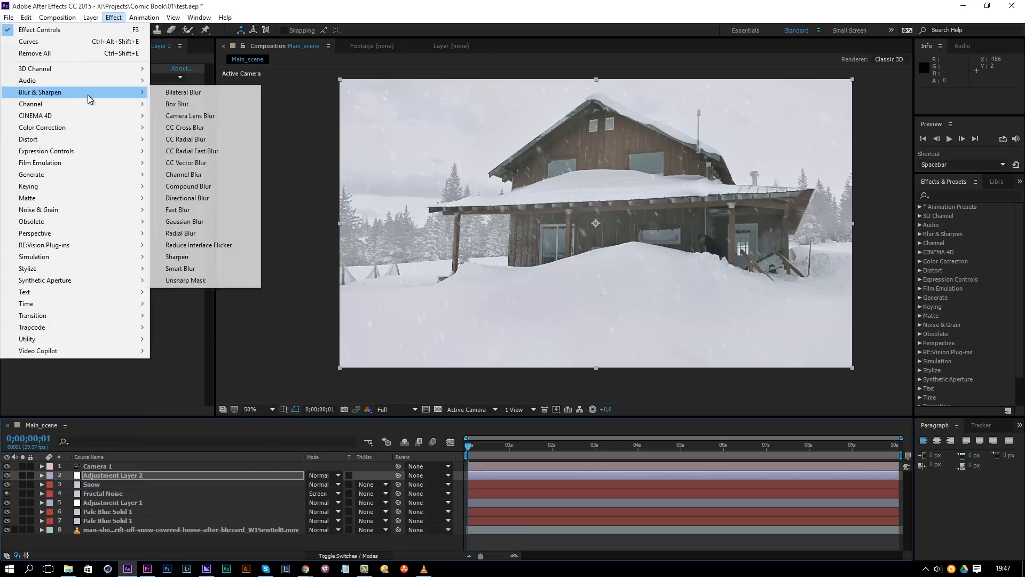
click(191, 280)
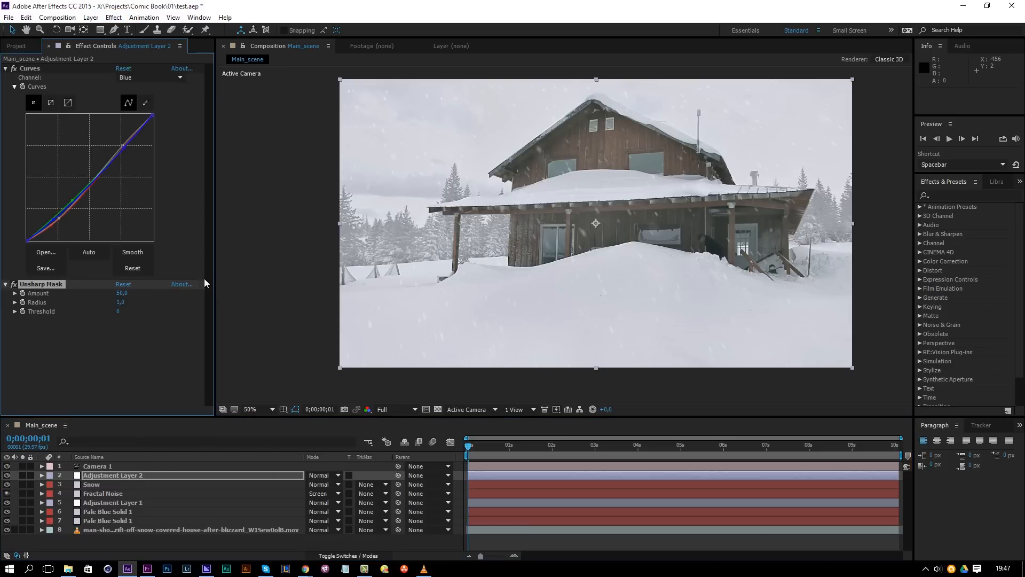
scroll(595, 239, up, 1)
scroll(595, 239, down, 1)
Create a black (000000) solid above the adjustment layer and give it a full-frame rectangular mask
right_click(263, 542)
mouse_move(295, 436)
click(171, 468)
click(507, 350)
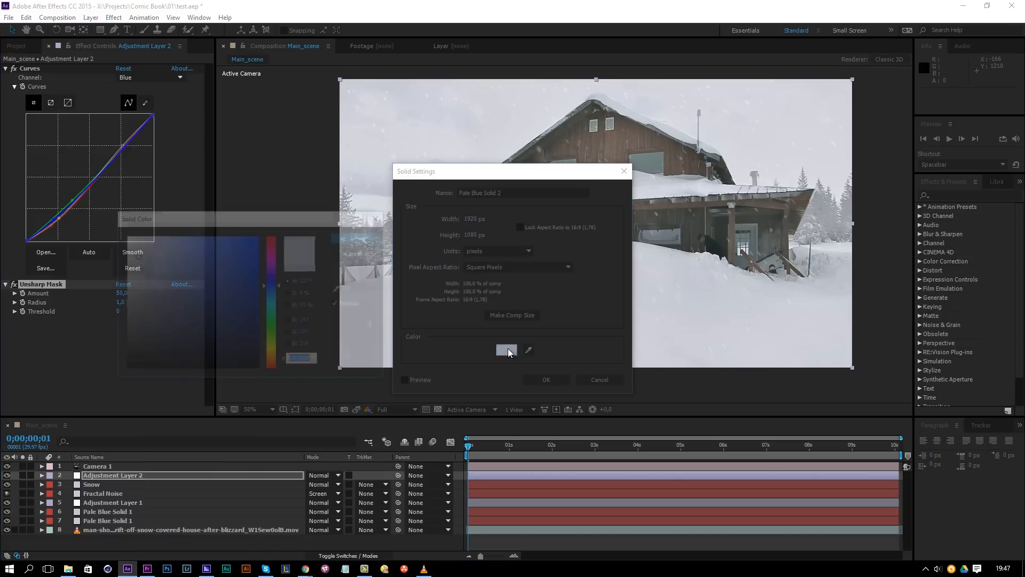
text(000000)
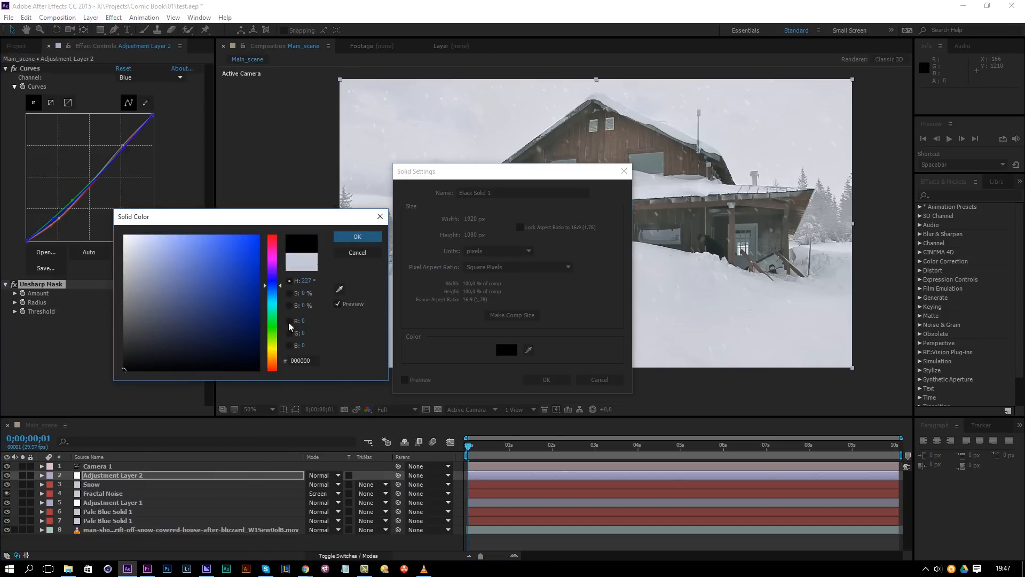
key(Return)
click(554, 382)
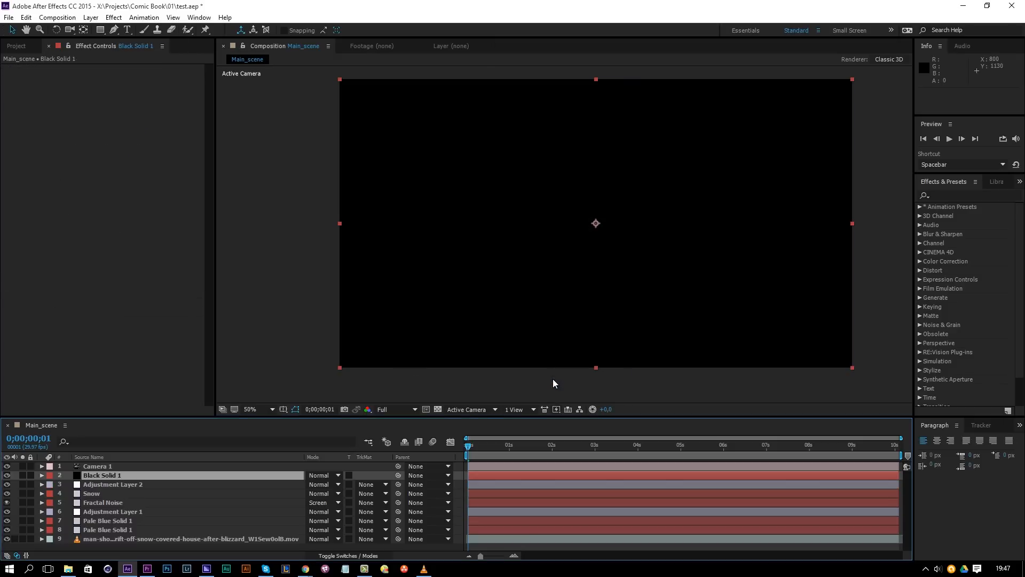
double_click(101, 27)
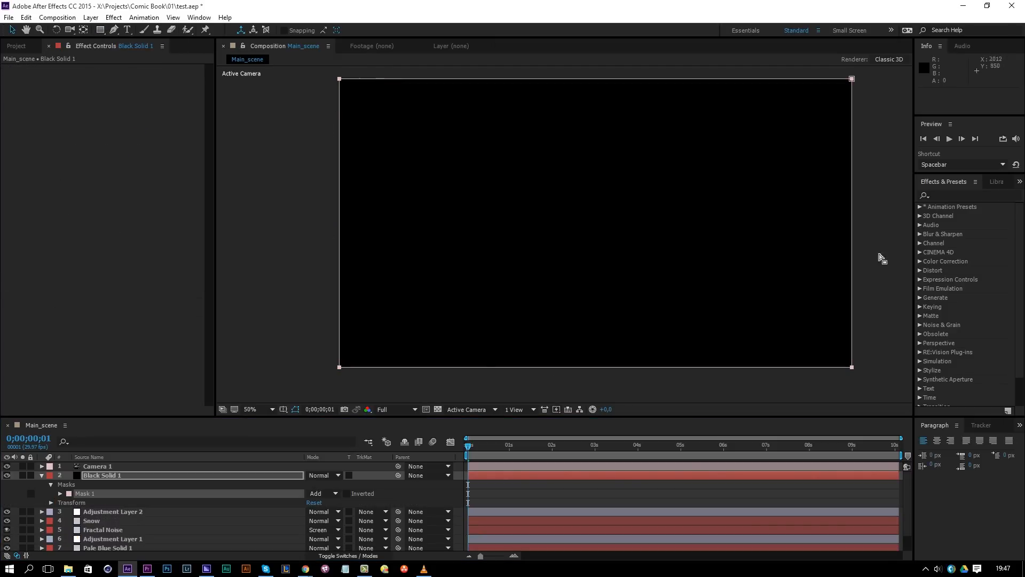
Shrink the black solid's mask symmetrically to about 77.4% height and set its mode to Subtract, forming letterbox bars
double_click(339, 78)
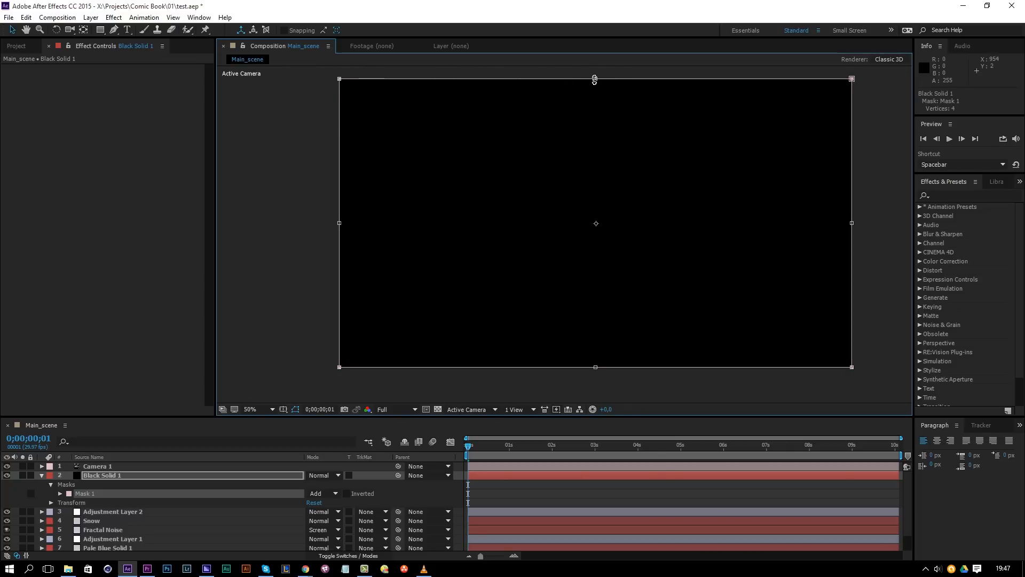
drag(595, 80, 596, 111)
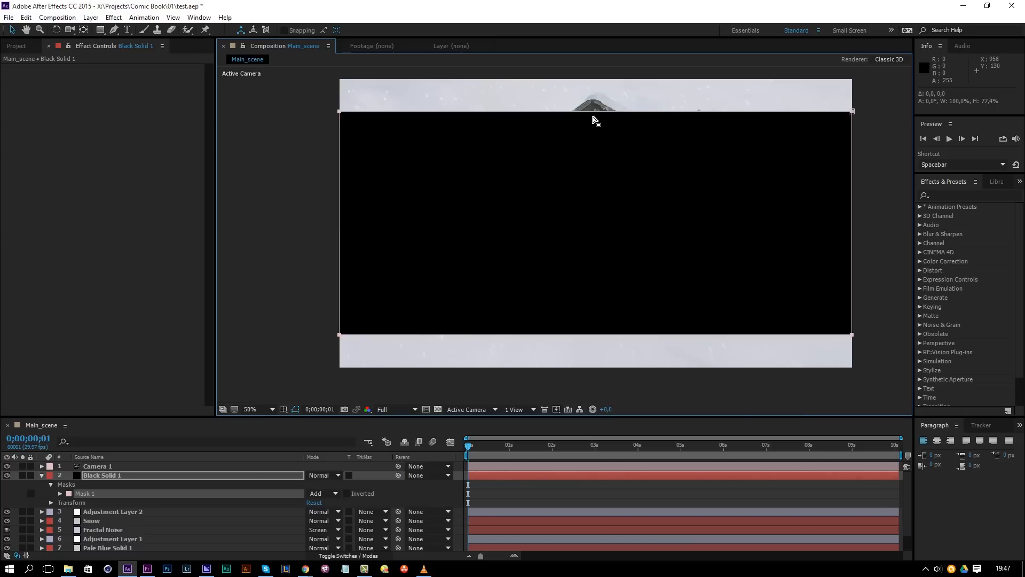
click(330, 492)
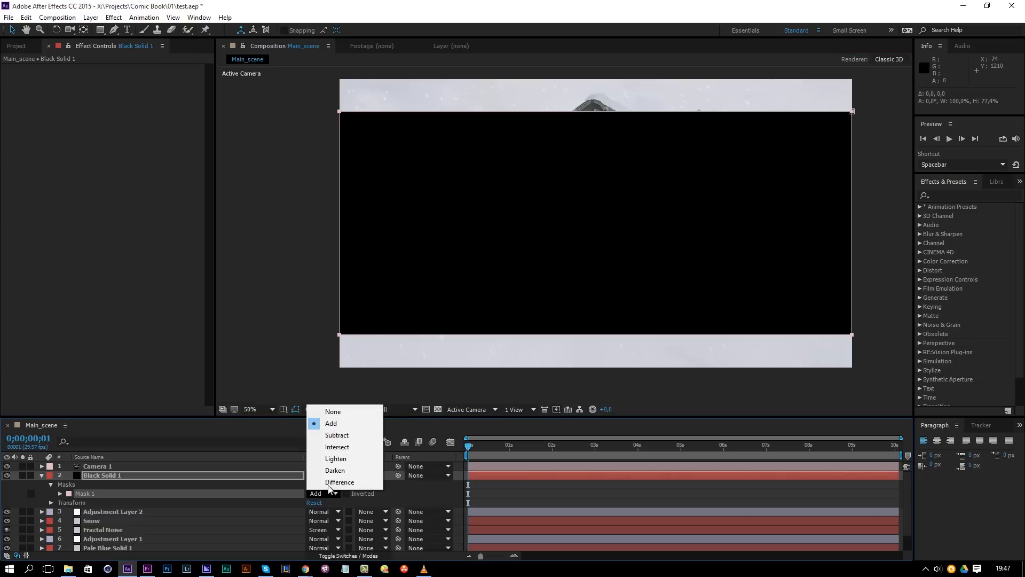
click(336, 435)
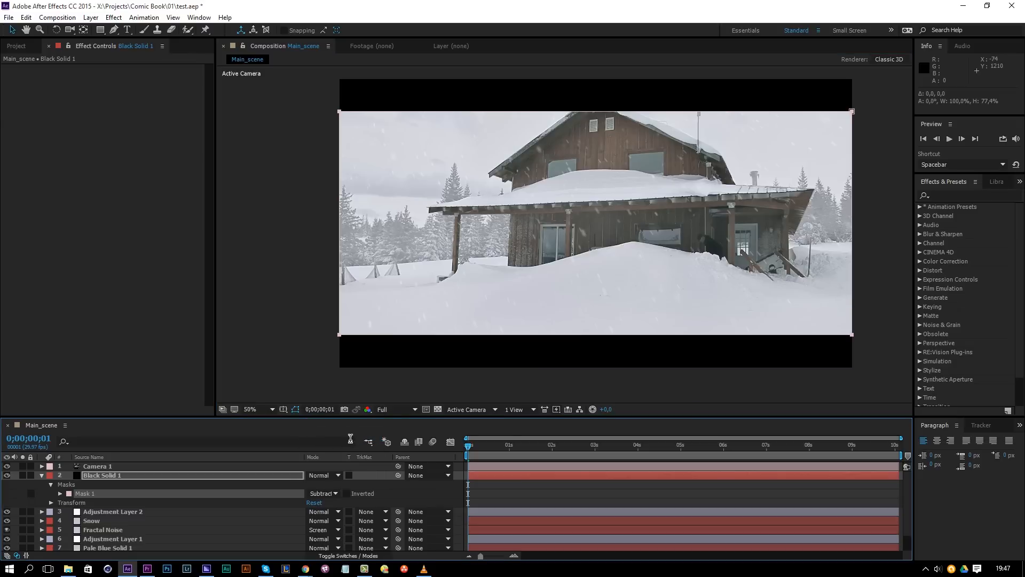
Pre-compose all layers from Adjustment Layer 2 down to the house footage into a composition named precomp
click(435, 298)
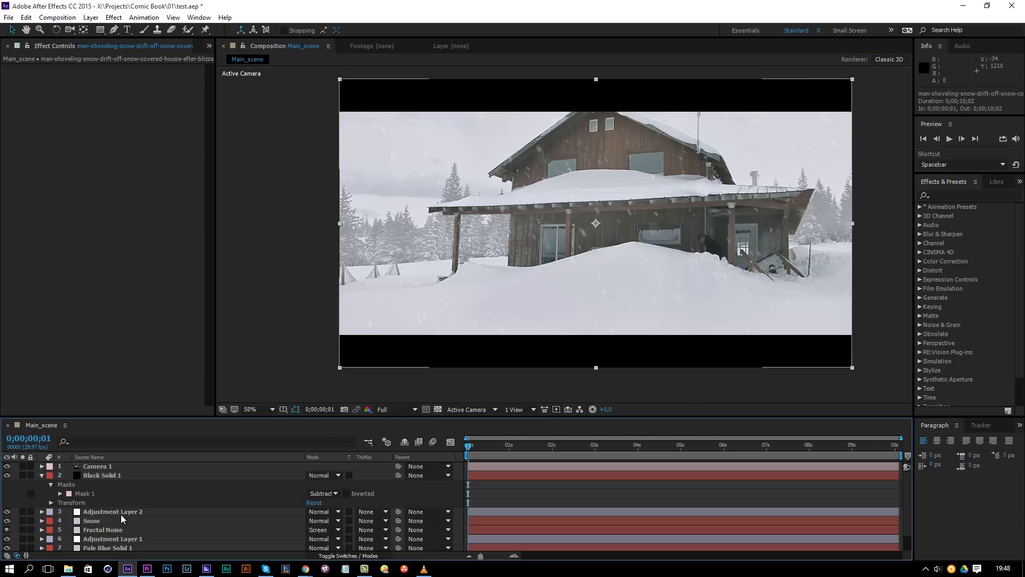
scroll(121, 514, down, 1)
shift+click(114, 494)
scroll(120, 499, up, 1)
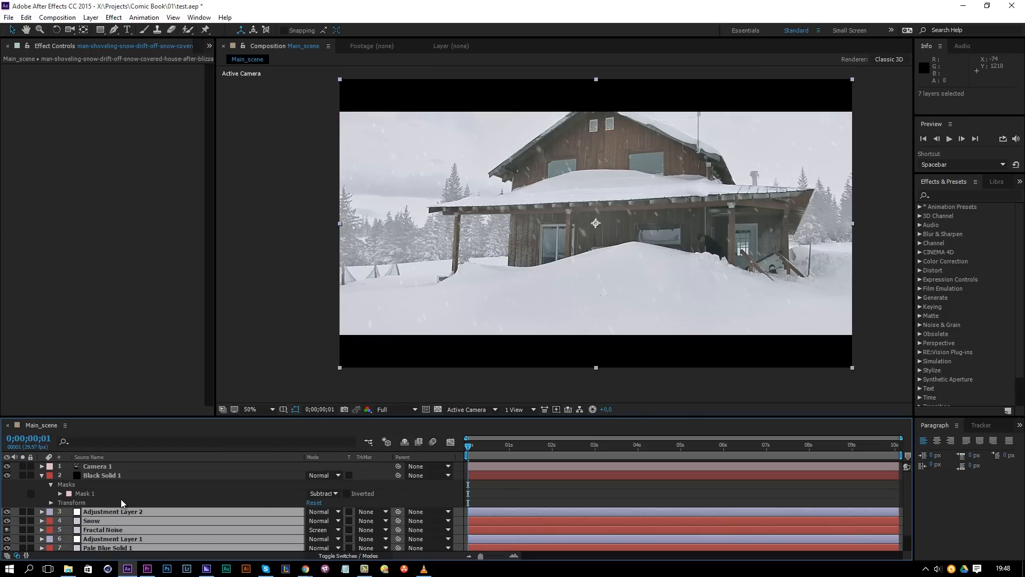
click(91, 17)
click(30, 416)
text(pre)
key(Return)
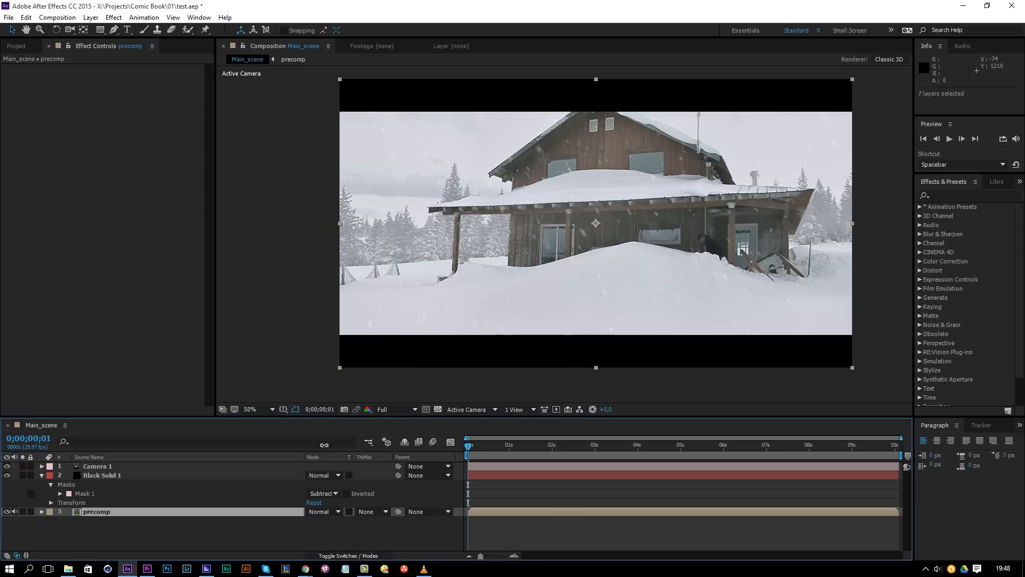
Shift the precomp layer down to position 960, 640 behind the letterbox bars and briefly preview the shot
key(shift+Down)
key(shift+Down)
key(shift+Down)
key(shift+Down)
key(shift+Down)
key(shift+Down)
key(shift+Down)
key(shift+Down)
key(shift+Down)
key(shift+Down)
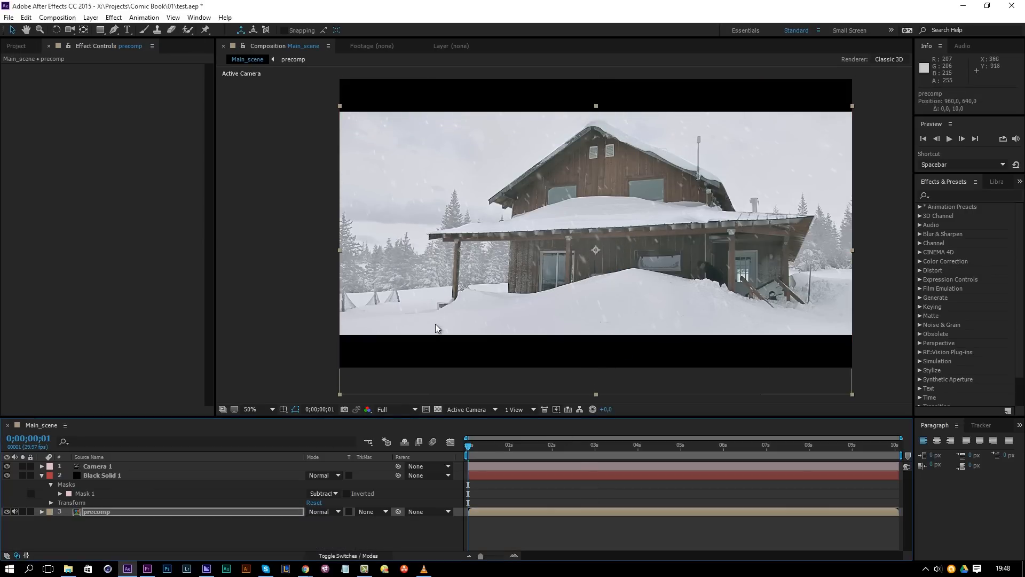
key(space)
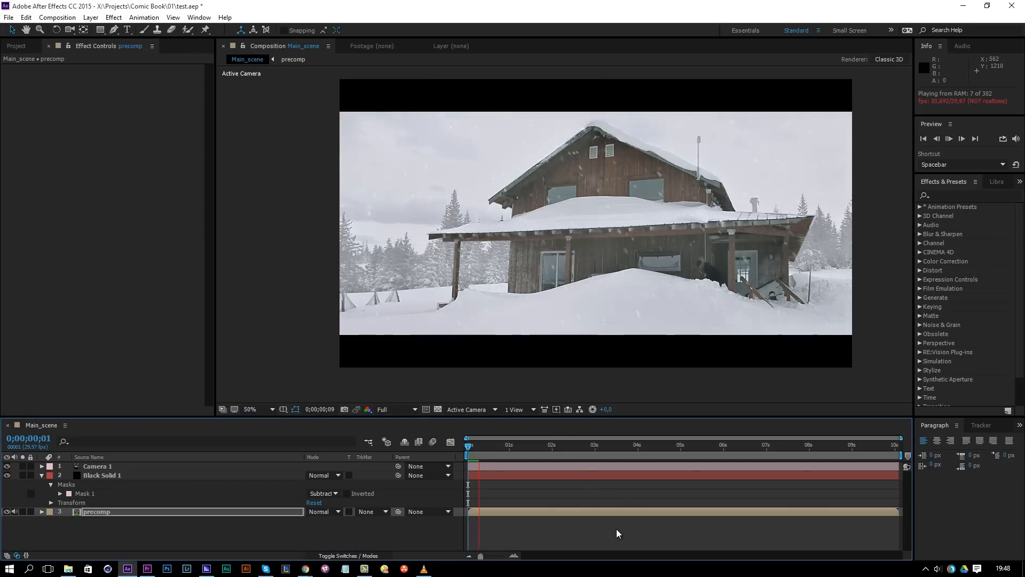
key(space)
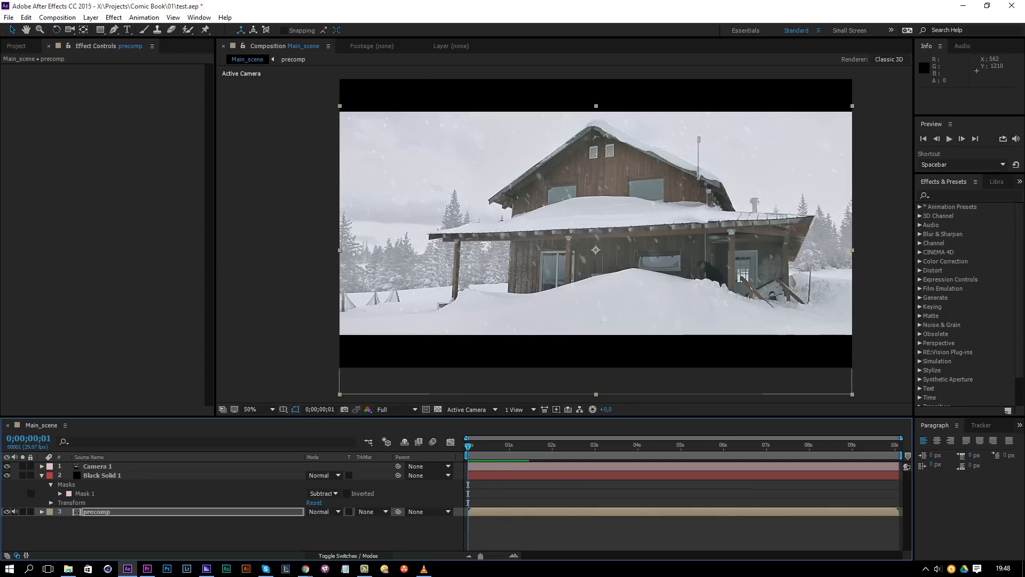